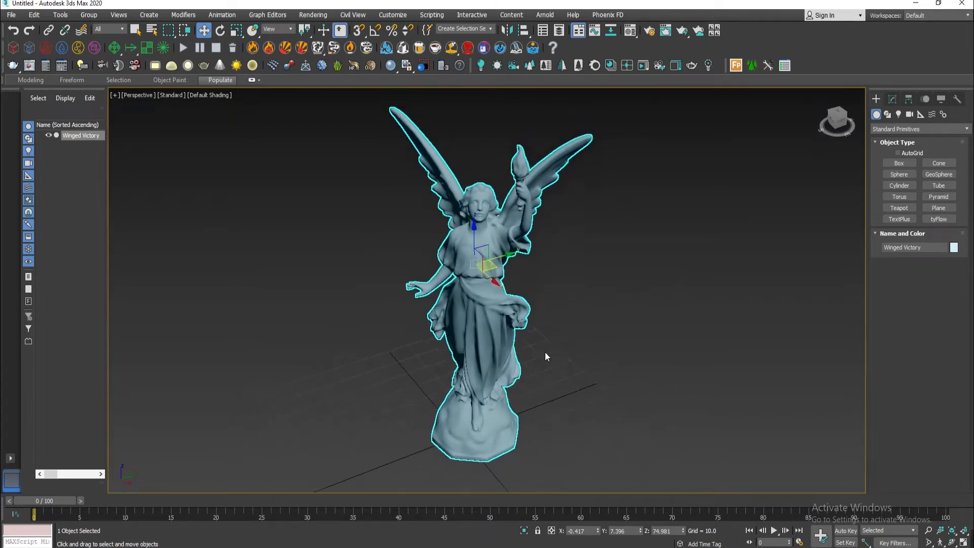
Step: Draw a circle spline centred on the statue's base in the top view, about 86 units in radius
{"action": "left_click", "coordinate": [639, 262]}
{"action": "middle_click_drag", "start_coordinate": [640, 262], "coordinate": [588, 376], "text": "alt"}
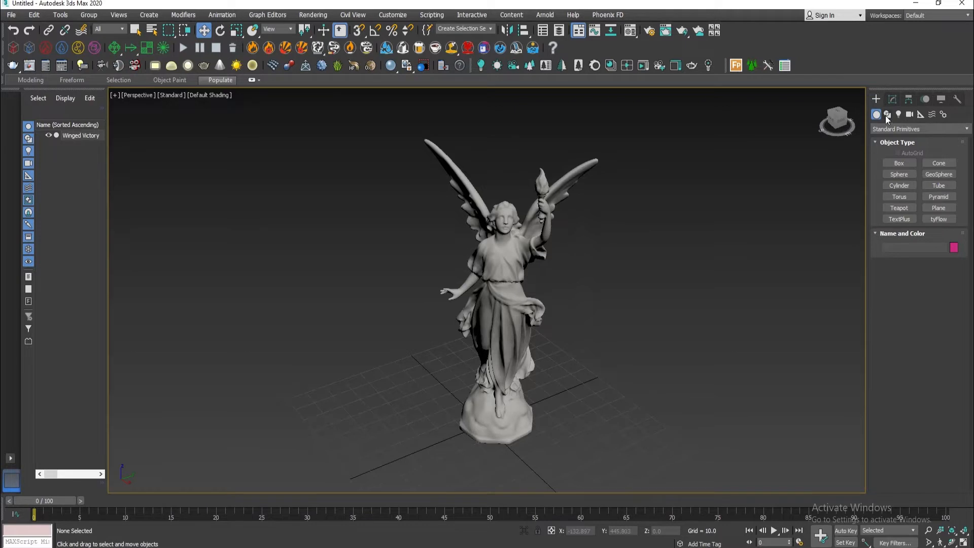
{"action": "left_click", "coordinate": [887, 115]}
{"action": "left_click", "coordinate": [899, 183]}
{"action": "key", "text": "t"}
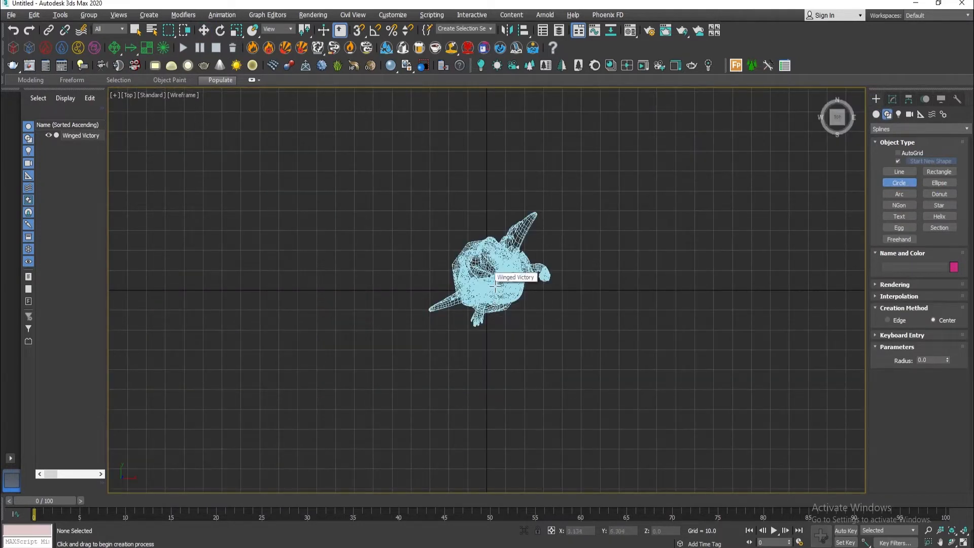
{"action": "left_click_drag", "start_coordinate": [490, 275], "coordinate": [644, 357]}
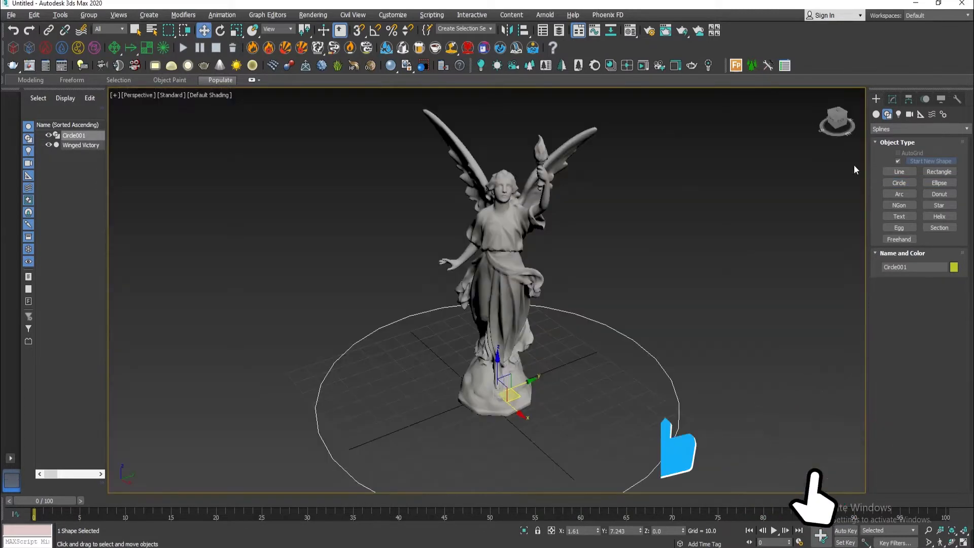
Step: Make the circle renderable in renderer and viewport with a rectangular section of length 0.2 and width about 13.96
{"action": "left_click", "coordinate": [893, 98]}
{"action": "left_click", "coordinate": [894, 240]}
{"action": "left_click", "coordinate": [884, 252]}
{"action": "left_click", "coordinate": [885, 260]}
{"action": "left_click", "coordinate": [888, 350]}
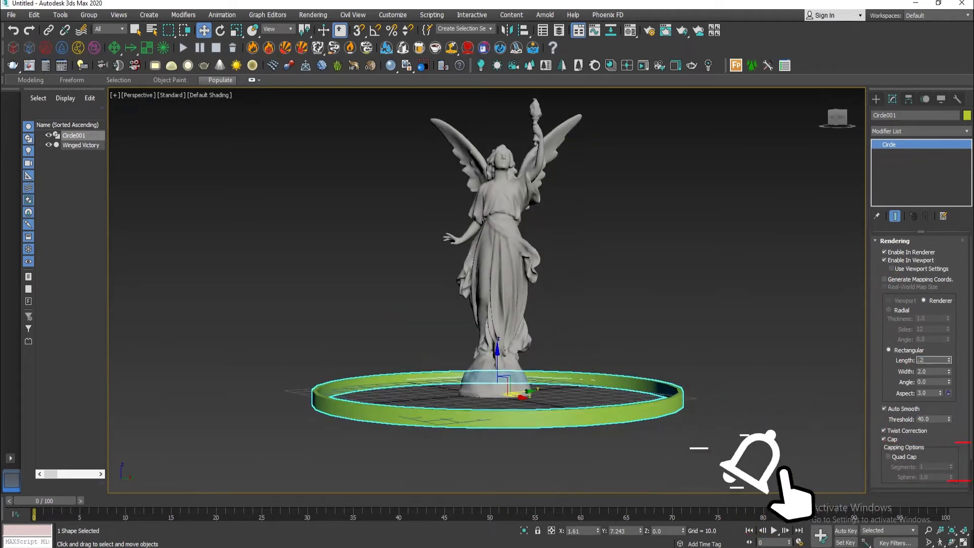
{"action": "left_click_drag", "start_coordinate": [949, 361], "coordinate": [950, 369]}
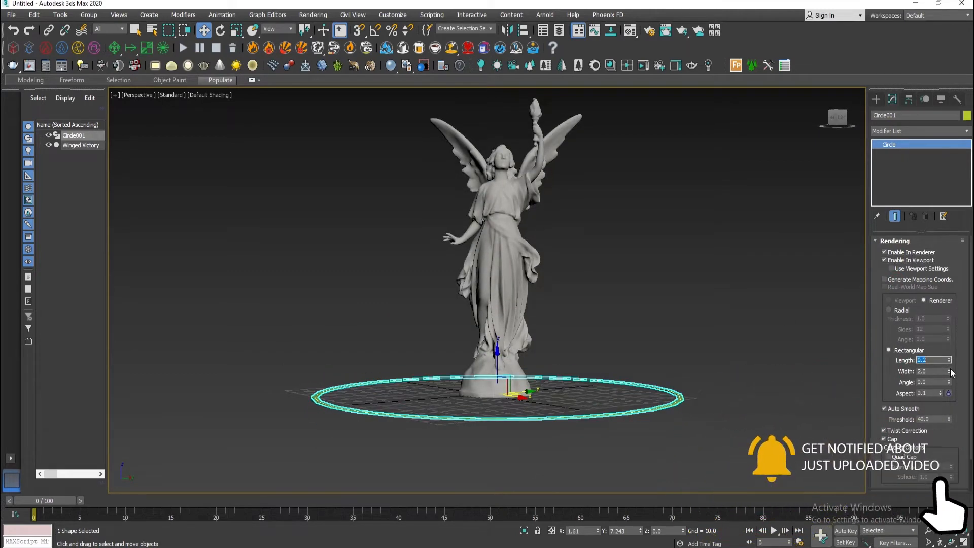
{"action": "left_click_drag", "start_coordinate": [949, 372], "coordinate": [926, 74]}
{"action": "middle_click_drag", "start_coordinate": [674, 305], "coordinate": [674, 398], "text": "alt"}
{"action": "scroll", "coordinate": [675, 376], "scroll_direction": "up", "scroll_amount": 3}
{"action": "scroll", "coordinate": [960, 449], "scroll_direction": "down", "scroll_amount": 3}
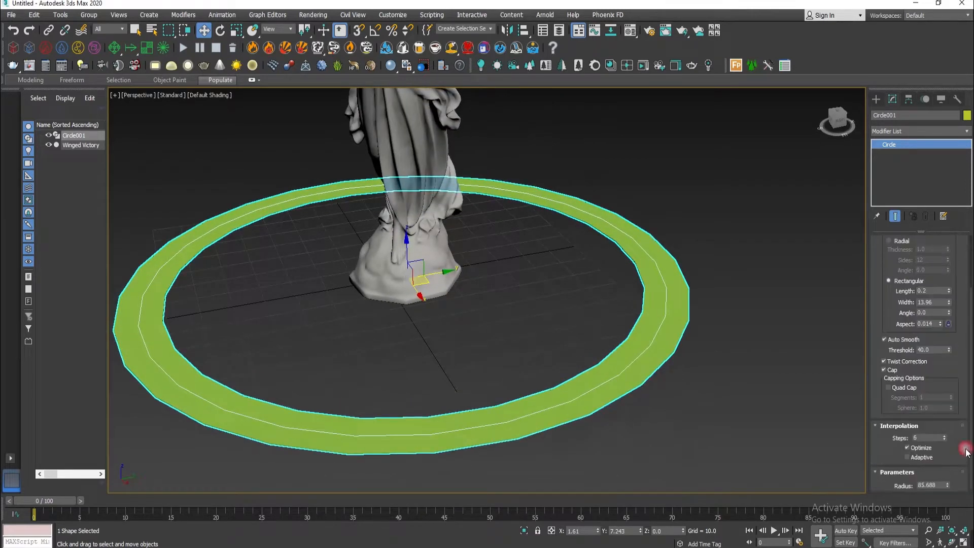
Step: Smooth the circle by setting its interpolation steps to 16
{"action": "left_click", "coordinate": [919, 438]}
{"action": "type", "text": "12"}
{"action": "key", "text": "Return"}
{"action": "middle_click_drag", "start_coordinate": [604, 357], "coordinate": [690, 383]}
{"action": "middle_click_drag", "start_coordinate": [690, 384], "coordinate": [596, 355], "text": "alt"}
{"action": "type", "text": "16"}
{"action": "key", "text": "Return"}
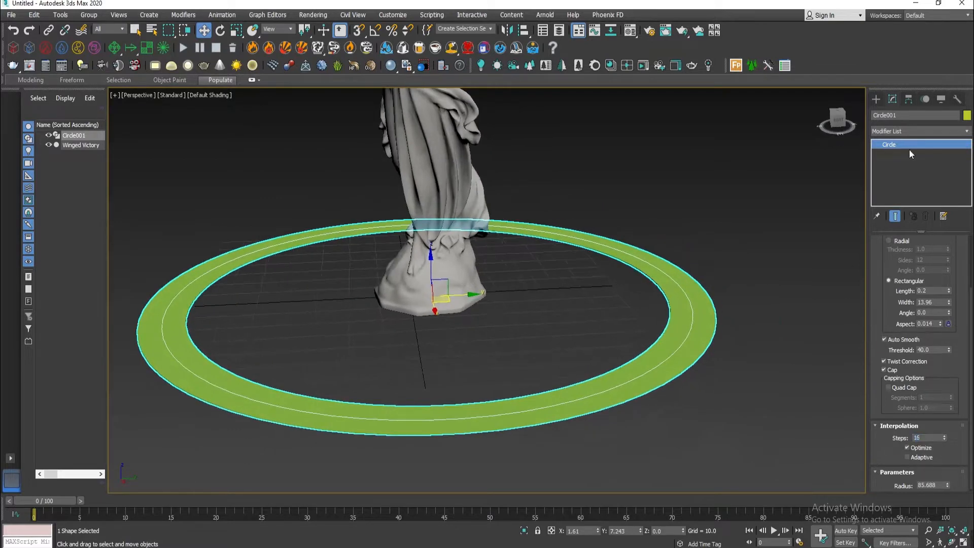
Step: Convert the circle to Editable Poly, enter polygon selection and show edged faces
{"action": "right_click", "coordinate": [908, 146]}
{"action": "left_click", "coordinate": [919, 237]}
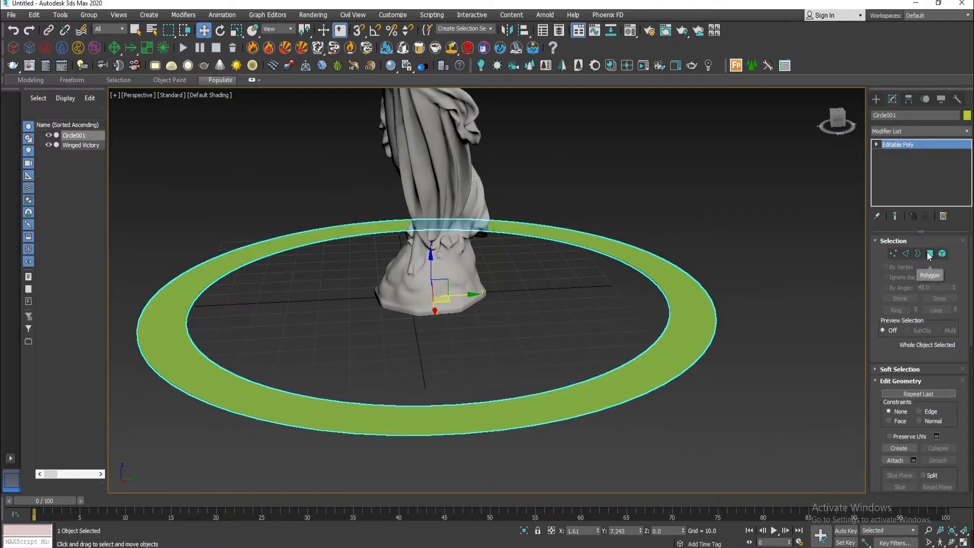
{"action": "left_click", "coordinate": [930, 253]}
{"action": "left_click", "coordinate": [708, 322]}
{"action": "key", "text": "F4"}
{"action": "middle_click_drag", "start_coordinate": [718, 328], "coordinate": [726, 344]}
Step: Try to isolate and delete the ring's excess polygons with region selections in the front view, and undo the deletion
{"action": "key", "text": "f"}
{"action": "middle_click_drag", "start_coordinate": [815, 439], "coordinate": [621, 260]}
{"action": "scroll", "coordinate": [546, 282], "scroll_direction": "up", "scroll_amount": 4}
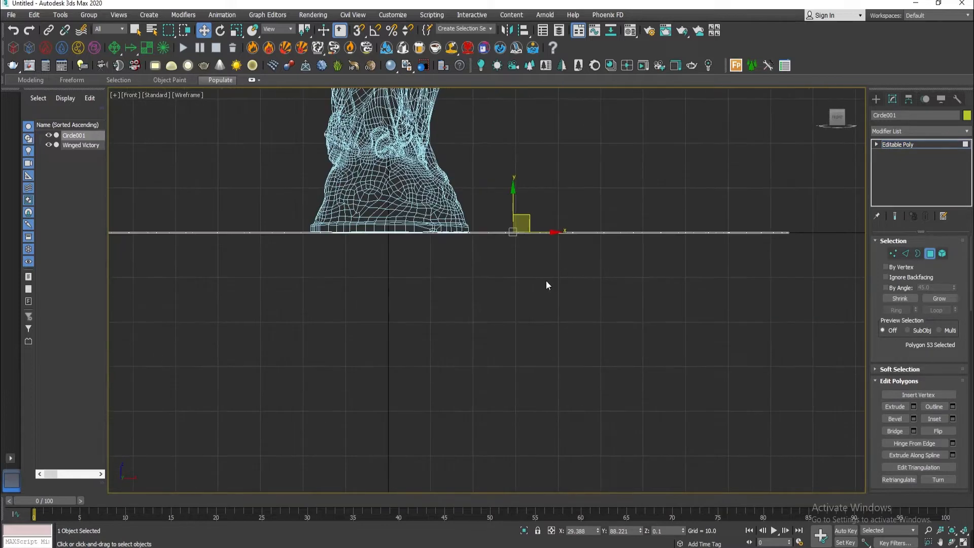
{"action": "middle_click_drag", "start_coordinate": [546, 282], "coordinate": [678, 304]}
{"action": "left_click", "coordinate": [400, 368]}
{"action": "left_click_drag", "start_coordinate": [117, 196], "coordinate": [905, 254]}
{"action": "scroll", "coordinate": [693, 305], "scroll_direction": "up", "scroll_amount": 4}
{"action": "middle_click_drag", "start_coordinate": [837, 284], "coordinate": [568, 386]}
{"action": "left_click_drag", "start_coordinate": [350, 103], "coordinate": [649, 269], "text": "ctrl"}
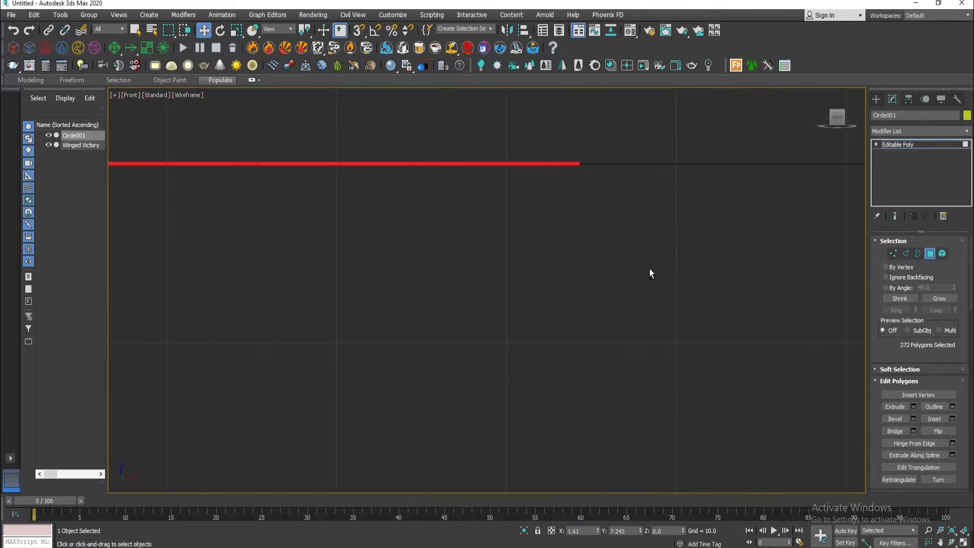
{"action": "key", "text": "Delete"}
{"action": "key", "text": "alt+w"}
{"action": "left_click", "coordinate": [641, 404]}
{"action": "key", "text": "ctrl+z"}
{"action": "key", "text": "alt+w"}
{"action": "scroll", "coordinate": [610, 376], "scroll_direction": "up", "scroll_amount": 4}
{"action": "middle_click_drag", "start_coordinate": [610, 376], "coordinate": [668, 300], "text": "alt"}
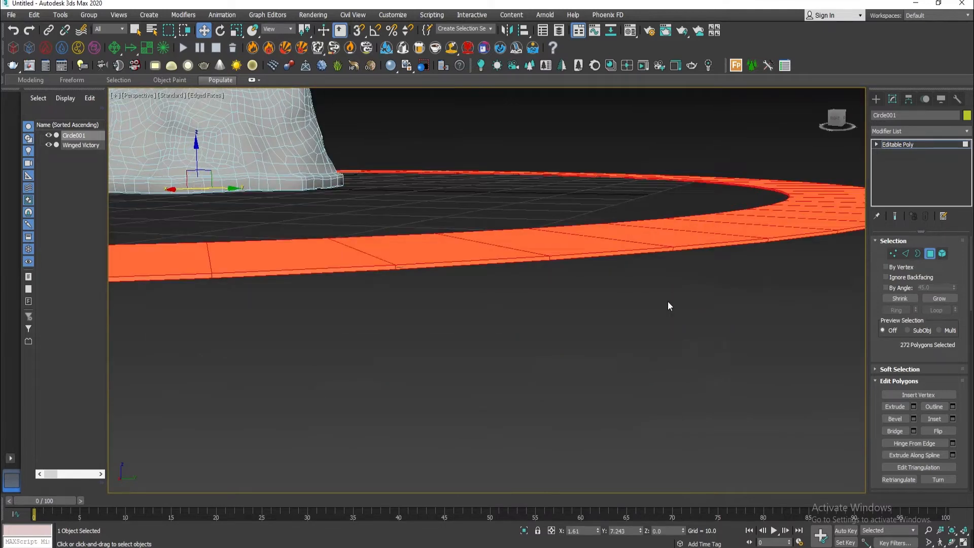
Step: Region-select the ring's excess thickness polygons in the front view and delete them, leaving one flat layer
{"action": "key", "text": "alt+w"}
{"action": "right_click", "coordinate": [638, 284]}
{"action": "key", "text": "alt+w"}
{"action": "middle_click_drag", "start_coordinate": [371, 299], "coordinate": [580, 312]}
{"action": "scroll", "coordinate": [579, 312], "scroll_direction": "down", "scroll_amount": 2}
{"action": "left_click_drag", "start_coordinate": [801, 115], "coordinate": [634, 192]}
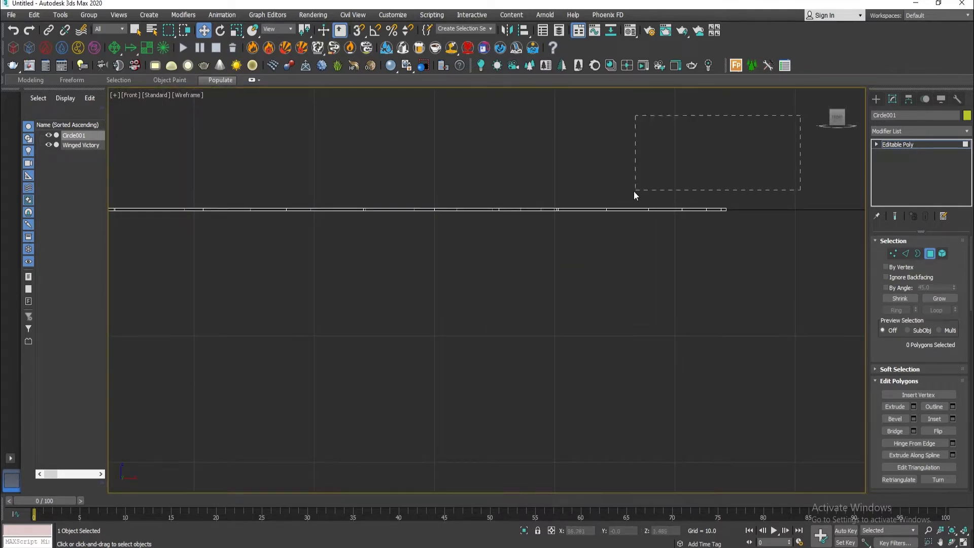
{"action": "left_click_drag", "start_coordinate": [143, 211], "coordinate": [139, 211]}
{"action": "left_click_drag", "start_coordinate": [218, 124], "coordinate": [611, 191]}
{"action": "left_click_drag", "start_coordinate": [791, 211], "coordinate": [784, 225]}
{"action": "middle_click_drag", "start_coordinate": [784, 225], "coordinate": [219, 206]}
{"action": "left_click_drag", "start_coordinate": [799, 242], "coordinate": [803, 243], "text": "ctrl"}
{"action": "middle_click_drag", "start_coordinate": [754, 315], "coordinate": [617, 335]}
{"action": "left_click_drag", "start_coordinate": [830, 264], "coordinate": [830, 263], "text": "ctrl"}
{"action": "middle_click_drag", "start_coordinate": [170, 329], "coordinate": [747, 348]}
{"action": "left_click_drag", "start_coordinate": [171, 168], "coordinate": [807, 281], "text": "ctrl"}
{"action": "key", "text": "Delete"}
Step: Examine the ring's edge up close at vertex level for remaining thickness, and leave sub-object selection
{"action": "key", "text": "alt+w"}
{"action": "left_click", "coordinate": [804, 303]}
{"action": "key", "text": "alt+w"}
{"action": "key", "text": "4"}
{"action": "middle_click_drag", "start_coordinate": [816, 243], "coordinate": [431, 411], "text": "alt"}
{"action": "scroll", "coordinate": [431, 411], "scroll_direction": "up", "scroll_amount": 6}
{"action": "middle_click_drag", "start_coordinate": [360, 370], "coordinate": [388, 358]}
{"action": "left_click", "coordinate": [893, 253]}
{"action": "left_click_drag", "start_coordinate": [585, 222], "coordinate": [576, 245]}
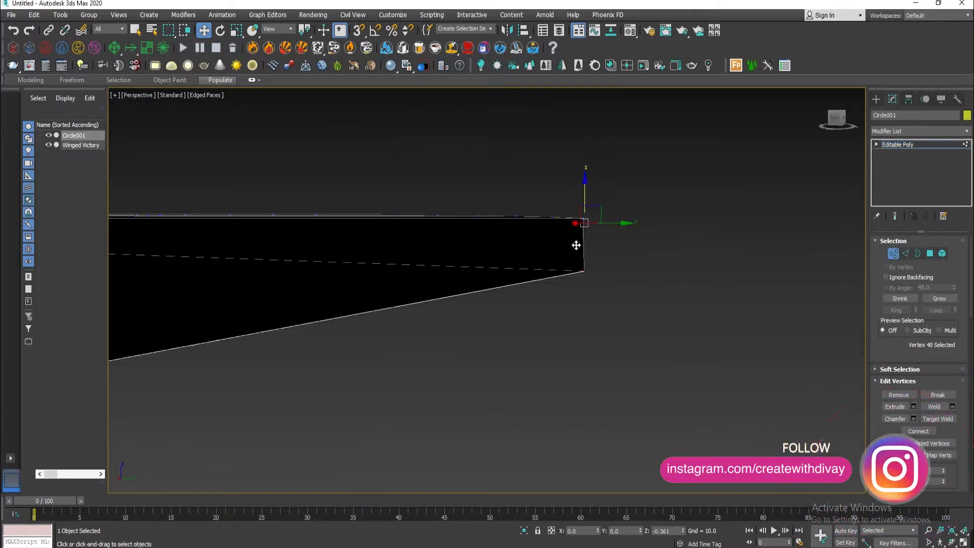
{"action": "right_click", "coordinate": [576, 246]}
{"action": "left_click", "coordinate": [917, 143]}
{"action": "scroll", "coordinate": [750, 342], "scroll_direction": "down", "scroll_amount": 6}
{"action": "middle_click_drag", "start_coordinate": [750, 342], "coordinate": [654, 380], "text": "alt"}
Step: Flip the ring's faces with a Normal modifier and collapse the whole modifier stack
{"action": "left_click", "coordinate": [911, 130]}
{"action": "key", "text": "n"}
{"action": "left_click", "coordinate": [897, 146]}
{"action": "right_click", "coordinate": [915, 151]}
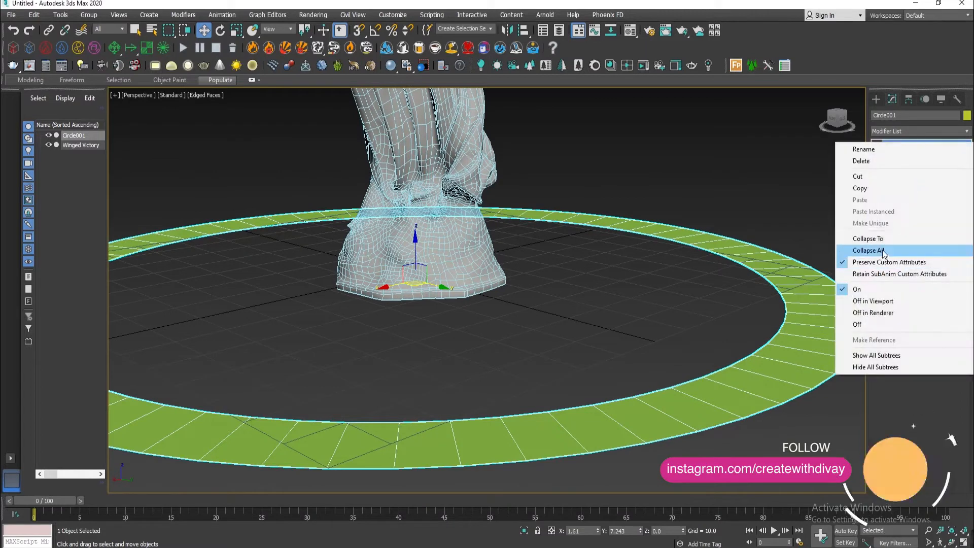
{"action": "left_click", "coordinate": [882, 249]}
{"action": "left_click", "coordinate": [526, 309]}
{"action": "middle_click_drag", "start_coordinate": [526, 309], "coordinate": [582, 403], "text": "alt"}
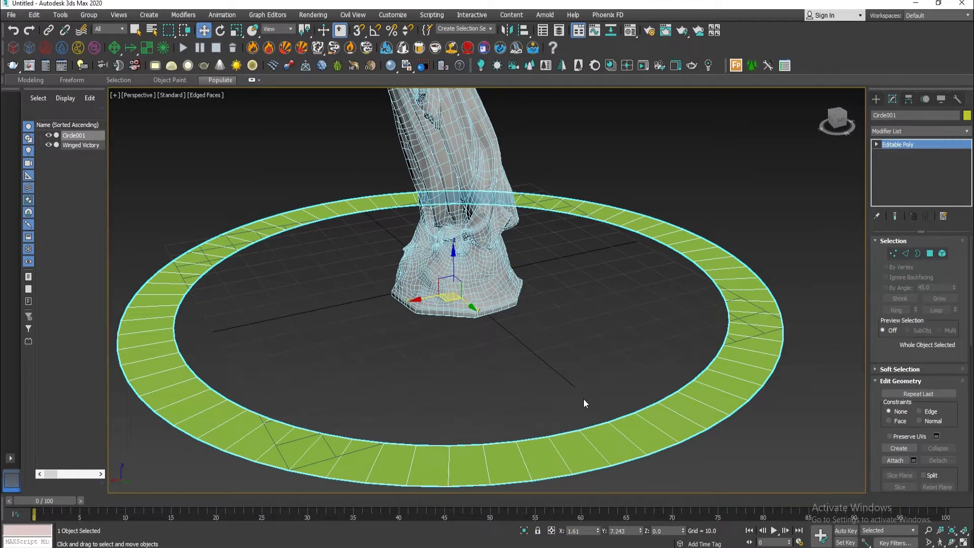
Step: Rename the ring as "circle source object"
{"action": "middle_click_drag", "start_coordinate": [621, 436], "coordinate": [675, 385]}
{"action": "scroll", "coordinate": [613, 396], "scroll_direction": "down", "scroll_amount": 2}
{"action": "left_click", "coordinate": [901, 115]}
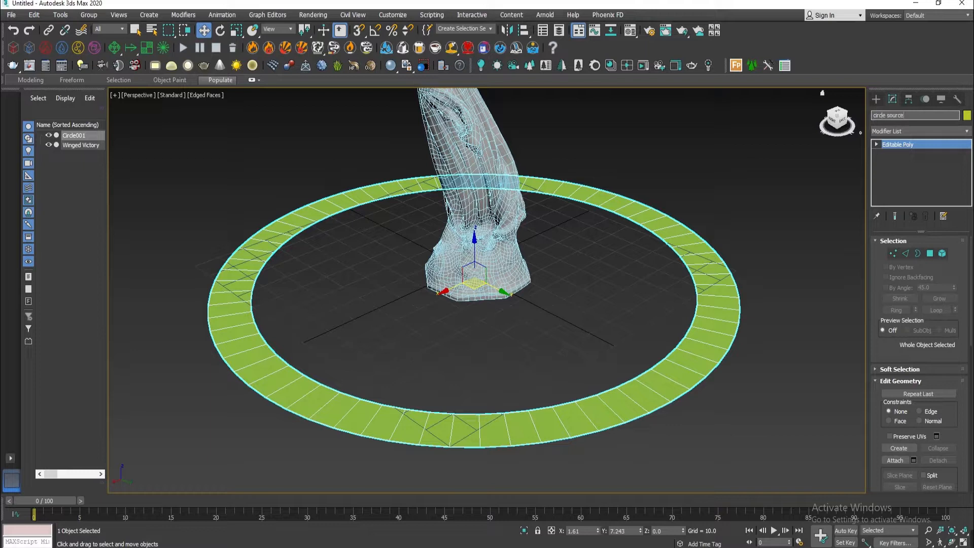
{"action": "key", "text": "Return"}
Step: Rename the statue as "Lady model"
{"action": "middle_click_drag", "start_coordinate": [622, 198], "coordinate": [603, 228]}
{"action": "left_click", "coordinate": [477, 274]}
{"action": "left_click", "coordinate": [908, 115]}
{"action": "type", "text": "Lady"}
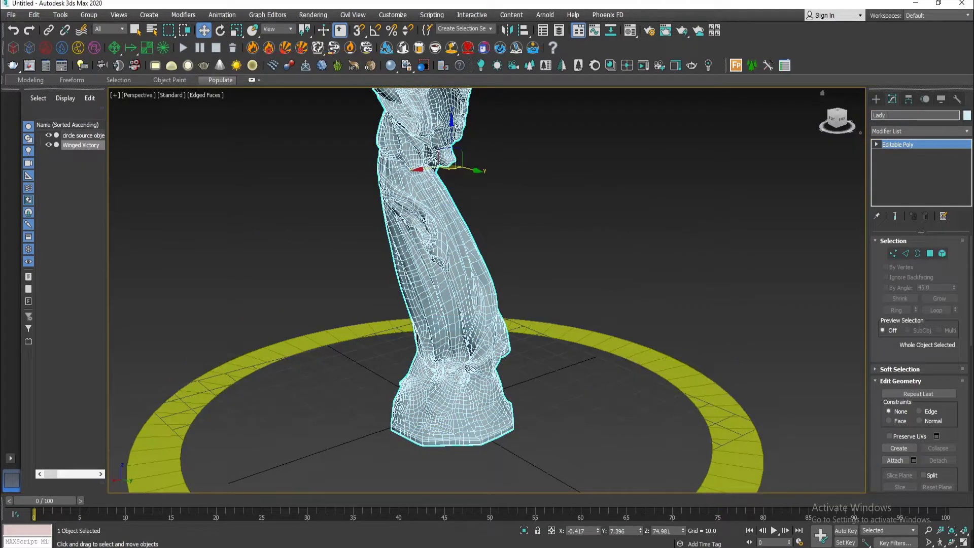
{"action": "key", "text": "Return"}
Step: Add a Slice modifier to the statue and set its slice type to Remove Top
{"action": "scroll", "coordinate": [643, 161], "scroll_direction": "down", "scroll_amount": 6}
{"action": "scroll", "coordinate": [596, 339], "scroll_direction": "up", "scroll_amount": 3}
{"action": "middle_click_drag", "start_coordinate": [640, 239], "coordinate": [398, 291], "text": "alt"}
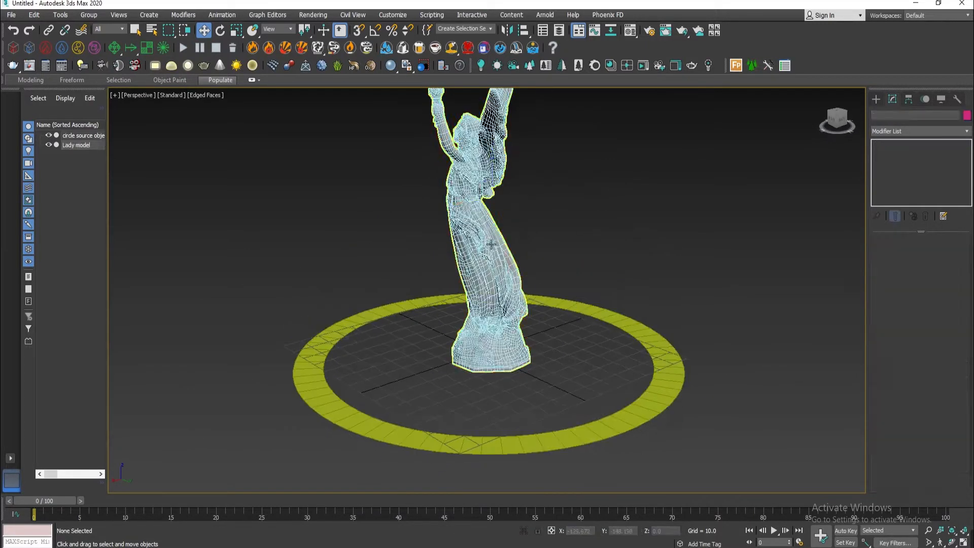
{"action": "left_click", "coordinate": [897, 131]}
{"action": "key", "text": "s"}
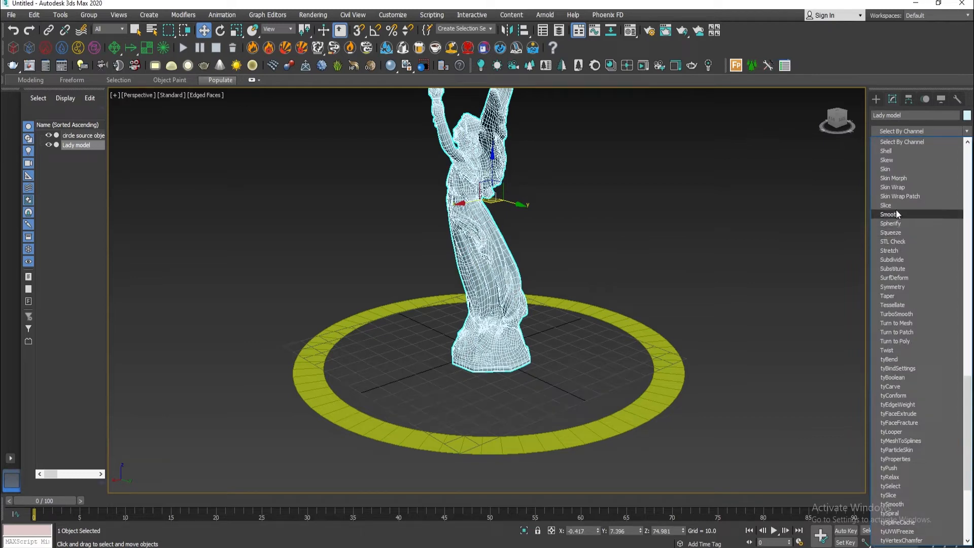
{"action": "left_click", "coordinate": [894, 205]}
{"action": "middle_click_drag", "start_coordinate": [651, 340], "coordinate": [720, 350], "text": "alt"}
{"action": "left_click", "coordinate": [912, 285]}
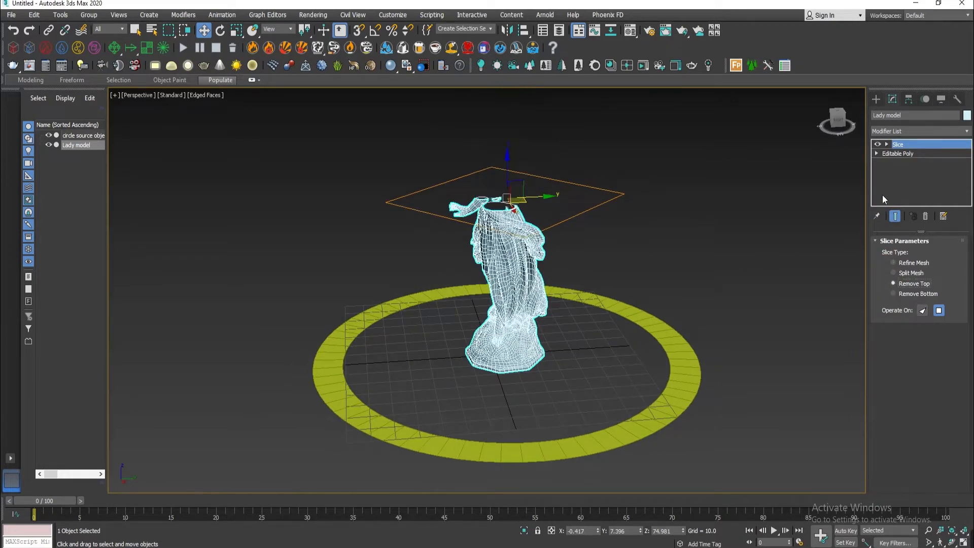
Step: Lower the statue's slice plane just below its base, to about Z -0.048
{"action": "left_click", "coordinate": [887, 145]}
{"action": "left_click", "coordinate": [910, 153]}
{"action": "middle_click_drag", "start_coordinate": [573, 378], "coordinate": [580, 329]}
{"action": "left_click_drag", "start_coordinate": [515, 119], "coordinate": [515, 280]}
Step: Turn on Auto Key and, at frame 80, raise the slice plane above the wings to about Z 129.658
{"action": "left_click", "coordinate": [846, 530]}
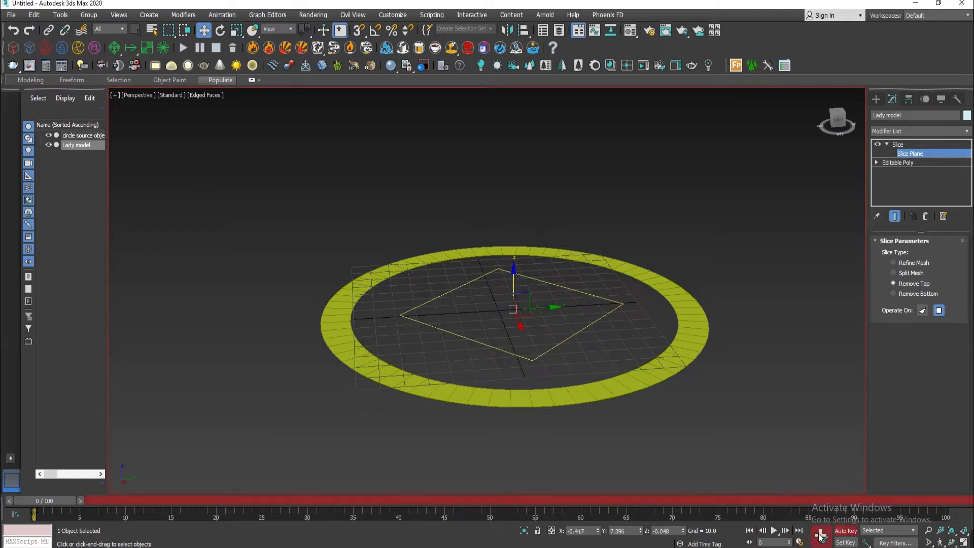
{"action": "left_click_drag", "start_coordinate": [66, 501], "coordinate": [771, 507]}
{"action": "key", "text": "w"}
{"action": "left_click_drag", "start_coordinate": [519, 287], "coordinate": [520, 87]}
{"action": "scroll", "coordinate": [520, 93], "scroll_direction": "up", "scroll_amount": 3}
{"action": "middle_click_drag", "start_coordinate": [521, 93], "coordinate": [518, 133]}
{"action": "left_click_drag", "start_coordinate": [518, 132], "coordinate": [517, 75]}
{"action": "scroll", "coordinate": [514, 159], "scroll_direction": "down", "scroll_amount": 3}
{"action": "middle_click_drag", "start_coordinate": [514, 146], "coordinate": [513, 194]}
{"action": "left_click_drag", "start_coordinate": [512, 161], "coordinate": [509, 129]}
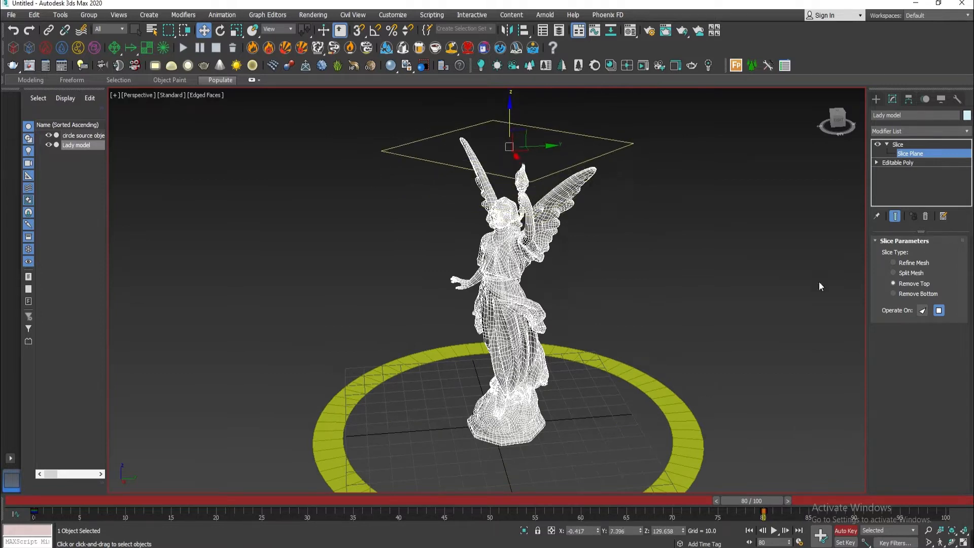
Step: Play the slice animation from frame 0 to review it, and turn off Auto Key
{"action": "left_click_drag", "start_coordinate": [720, 501], "coordinate": [28, 500]}
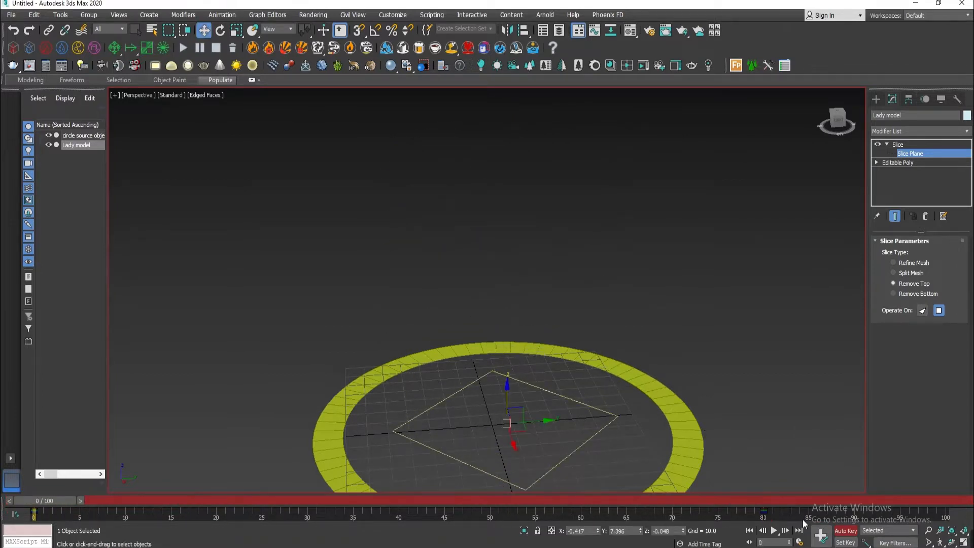
{"action": "left_click", "coordinate": [774, 531]}
{"action": "left_click", "coordinate": [775, 530]}
{"action": "left_click_drag", "start_coordinate": [752, 500], "coordinate": [795, 501]}
{"action": "left_click", "coordinate": [844, 530]}
{"action": "middle_click_drag", "start_coordinate": [622, 405], "coordinate": [587, 358]}
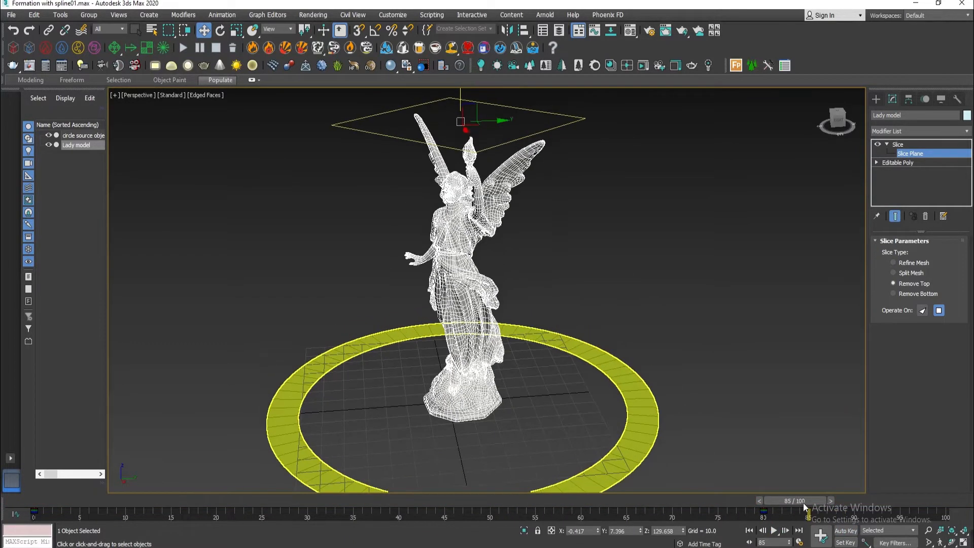
Step: Add a Cap Holes modifier above the statue's Slice modifier and check the capped cut around frame 48
{"action": "left_click_drag", "start_coordinate": [804, 505], "coordinate": [452, 503]}
{"action": "middle_click_drag", "start_coordinate": [527, 327], "coordinate": [543, 354], "text": "alt"}
{"action": "scroll", "coordinate": [544, 354], "scroll_direction": "up", "scroll_amount": 2}
{"action": "left_click", "coordinate": [889, 146]}
{"action": "left_click", "coordinate": [918, 131]}
{"action": "key", "text": "c"}
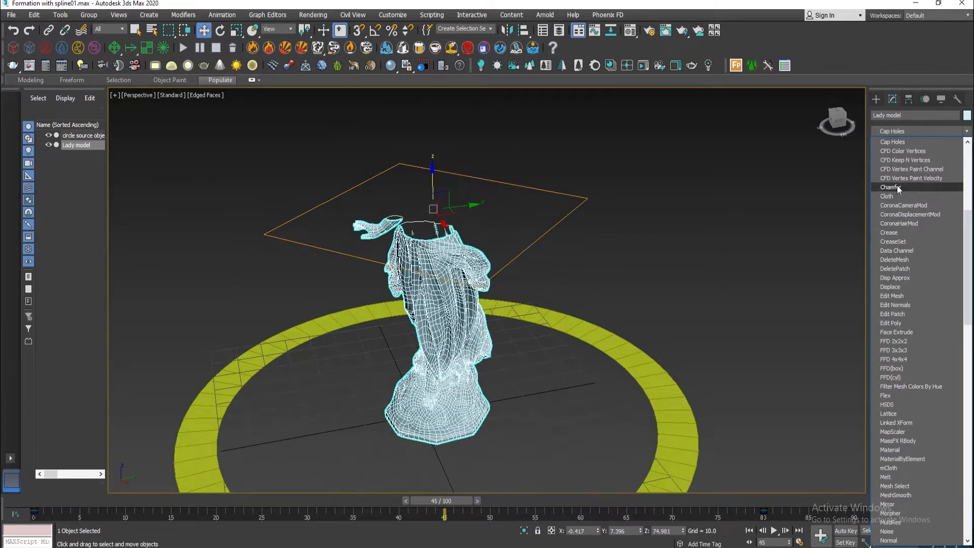
{"action": "left_click", "coordinate": [892, 142]}
{"action": "middle_click_drag", "start_coordinate": [639, 341], "coordinate": [677, 300]}
{"action": "left_click_drag", "start_coordinate": [426, 497], "coordinate": [454, 504]}
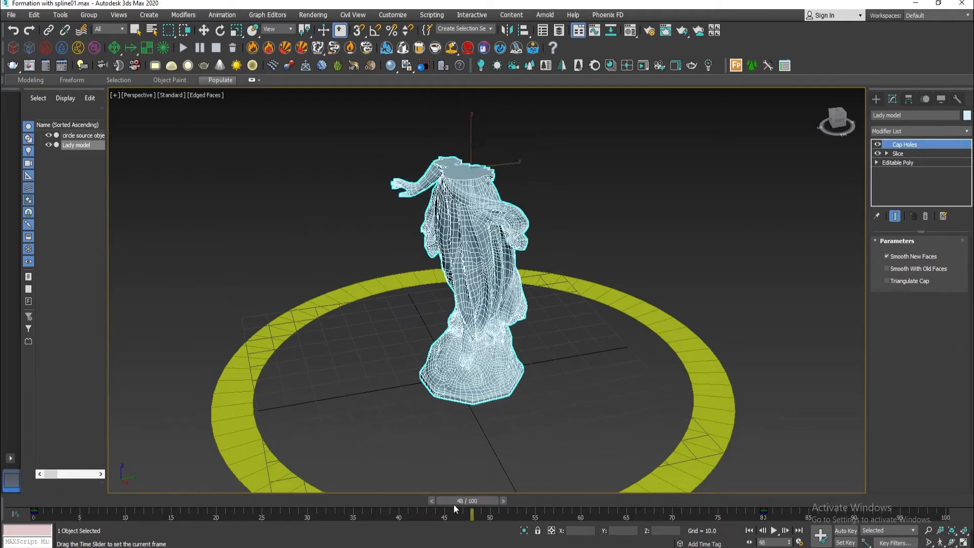
{"action": "left_click", "coordinate": [471, 477]}
{"action": "scroll", "coordinate": [471, 477], "scroll_direction": "down", "scroll_amount": 3}
Step: Create a tyFlow object on the ground beside the ring
{"action": "left_click", "coordinate": [876, 99]}
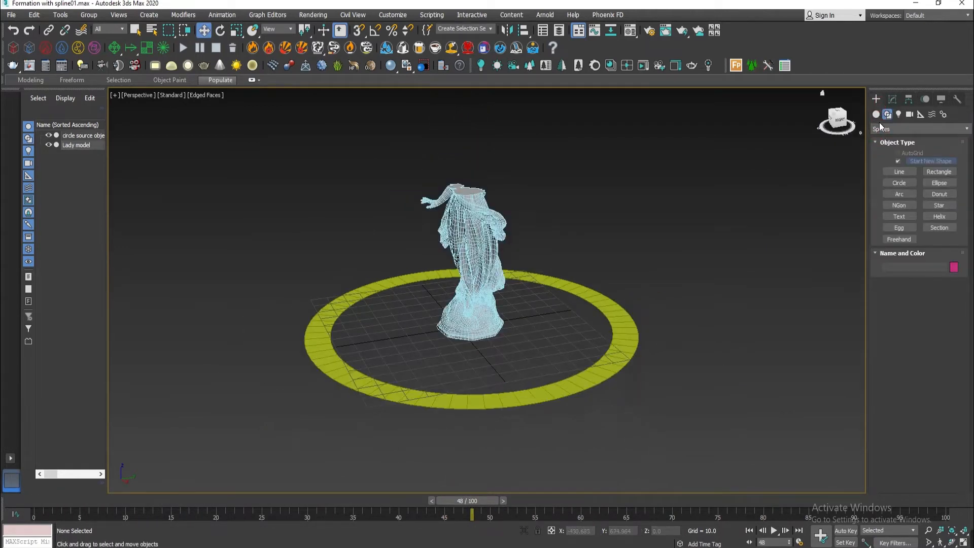
{"action": "left_click", "coordinate": [876, 114]}
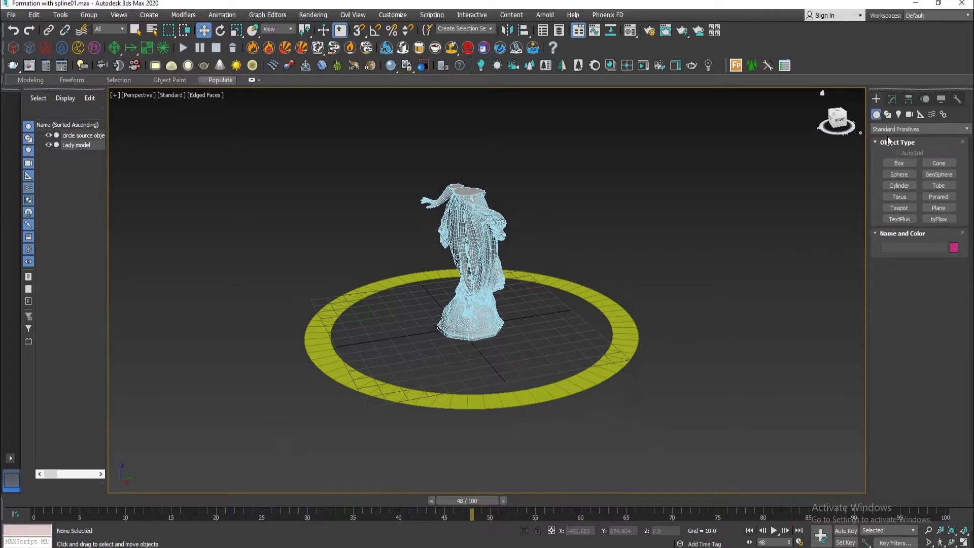
{"action": "left_click", "coordinate": [939, 219]}
{"action": "middle_click_drag", "start_coordinate": [713, 306], "coordinate": [655, 311]}
{"action": "left_click", "coordinate": [646, 332]}
{"action": "left_click_drag", "start_coordinate": [645, 332], "coordinate": [645, 350]}
Step: Open the tyFlow object's editor, then move and narrow its window so the statue and ring stay visible
{"action": "left_click", "coordinate": [891, 100]}
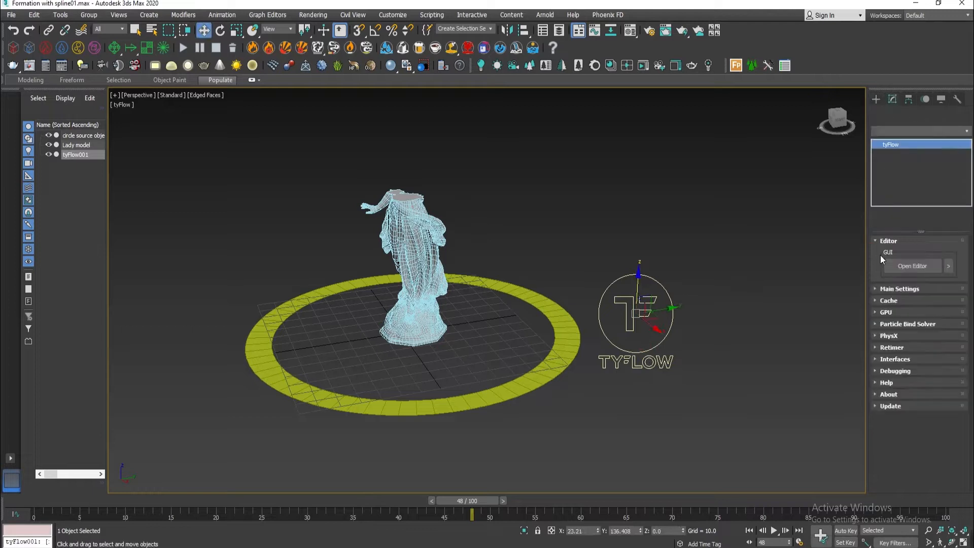
{"action": "left_click", "coordinate": [911, 265]}
{"action": "left_click_drag", "start_coordinate": [495, 83], "coordinate": [660, 81]}
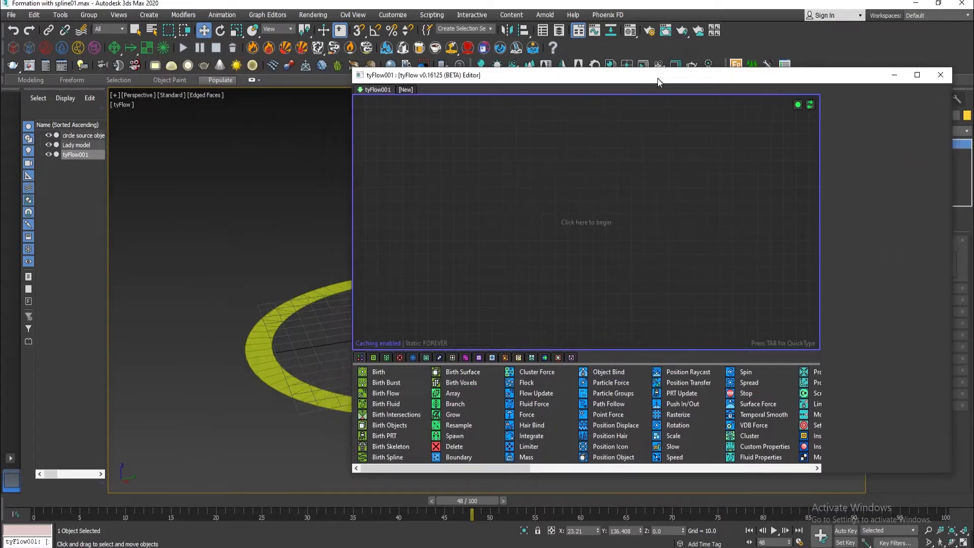
{"action": "left_click_drag", "start_coordinate": [356, 72], "coordinate": [551, 89]}
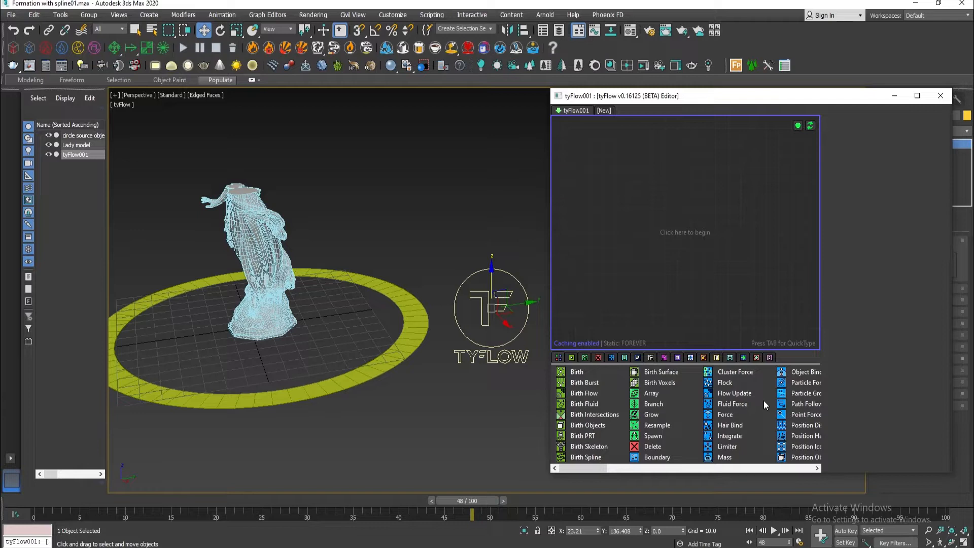
Step: Create an event with a Birth operator that ends at frame 0 and has a total of 100 particles
{"action": "left_click_drag", "start_coordinate": [577, 372], "coordinate": [584, 193]}
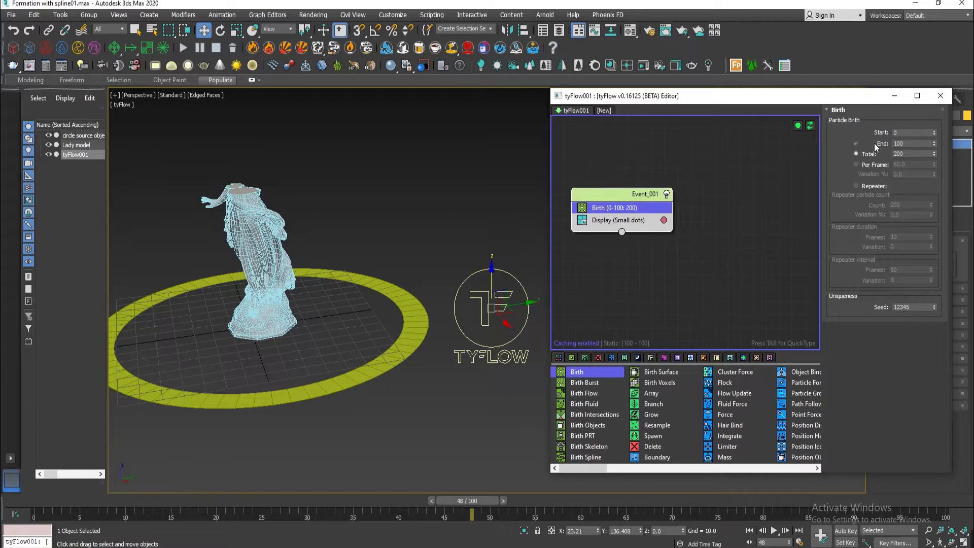
{"action": "right_click", "coordinate": [935, 144]}
{"action": "double_click", "coordinate": [915, 154]}
{"action": "left_click", "coordinate": [735, 217]}
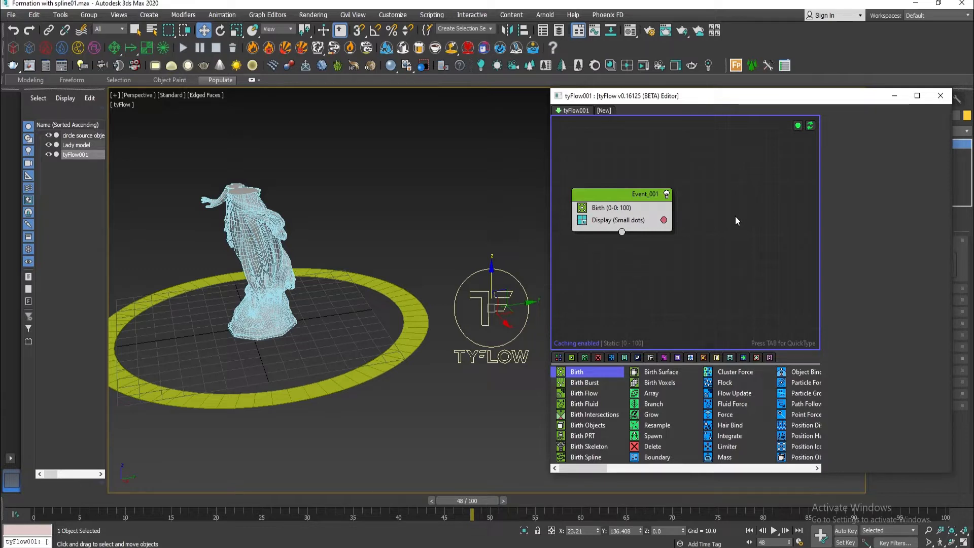
Step: Add a Position Object operator to the event and assign the ring as its emitter object
{"action": "left_click_drag", "start_coordinate": [605, 195], "coordinate": [667, 190]}
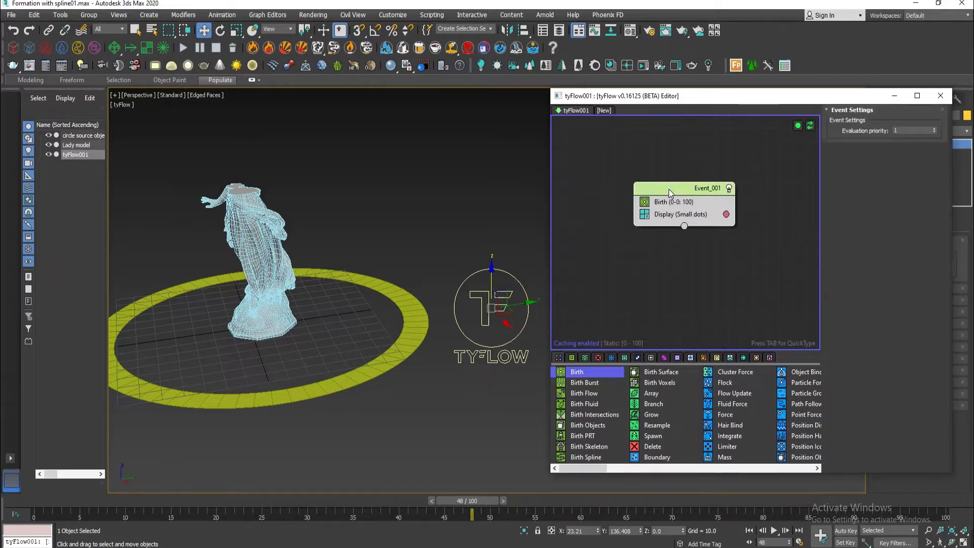
{"action": "key", "text": "Tab"}
{"action": "type", "text": "positi"}
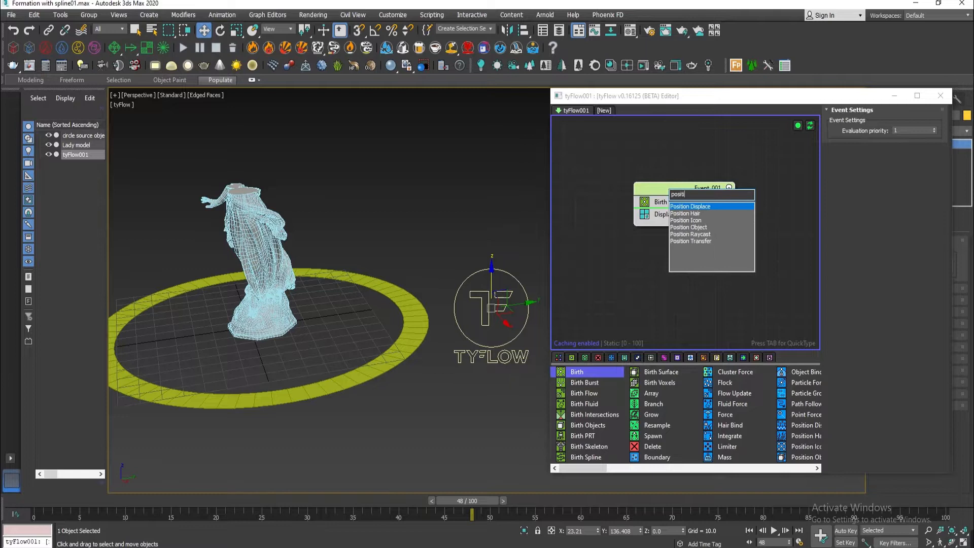
{"action": "left_click", "coordinate": [693, 228]}
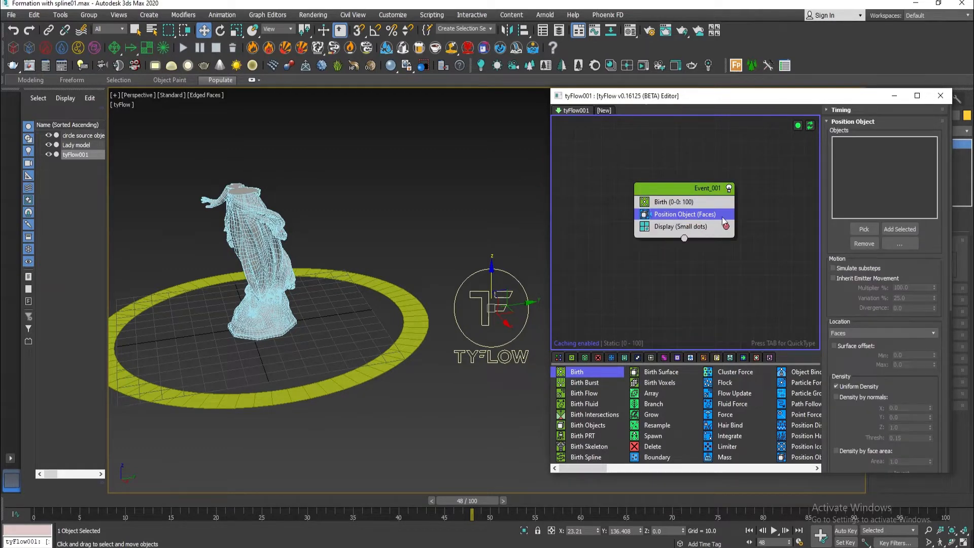
{"action": "left_click", "coordinate": [864, 229]}
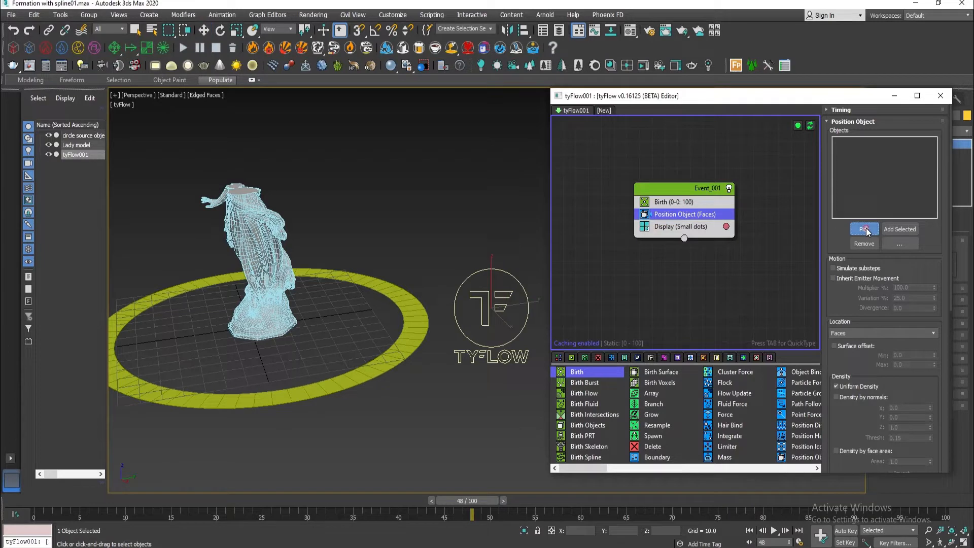
{"action": "left_click", "coordinate": [417, 319]}
Step: Scrub through the animation to examine the particles placed on the ring, and return to frame 0
{"action": "left_click_drag", "start_coordinate": [472, 502], "coordinate": [7, 503]}
{"action": "middle_click_drag", "start_coordinate": [231, 449], "coordinate": [328, 459]}
{"action": "scroll", "coordinate": [327, 435], "scroll_direction": "up", "scroll_amount": 3}
{"action": "middle_click_drag", "start_coordinate": [356, 433], "coordinate": [346, 435]}
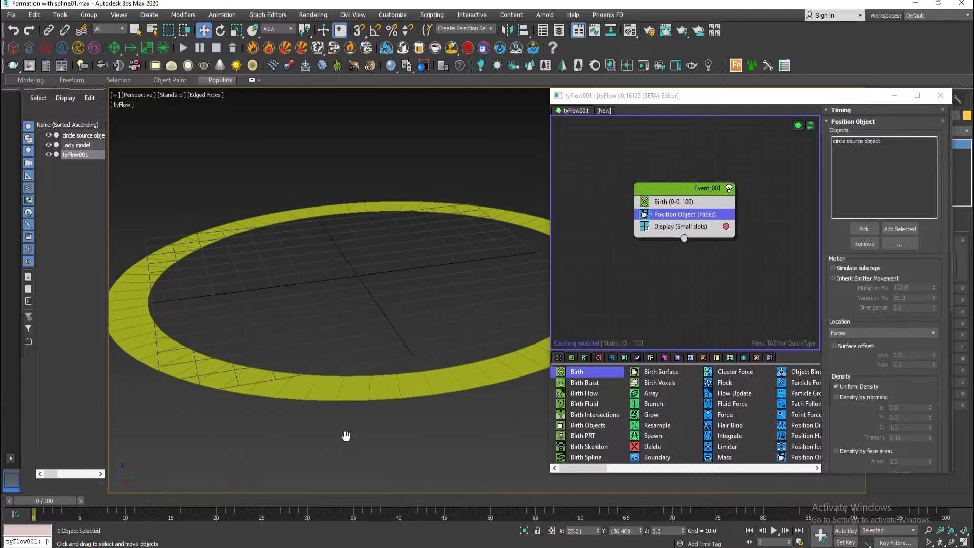
{"action": "left_click_drag", "start_coordinate": [51, 502], "coordinate": [394, 500]}
{"action": "middle_click_drag", "start_coordinate": [283, 264], "coordinate": [315, 287]}
{"action": "left_click_drag", "start_coordinate": [66, 501], "coordinate": [42, 531]}
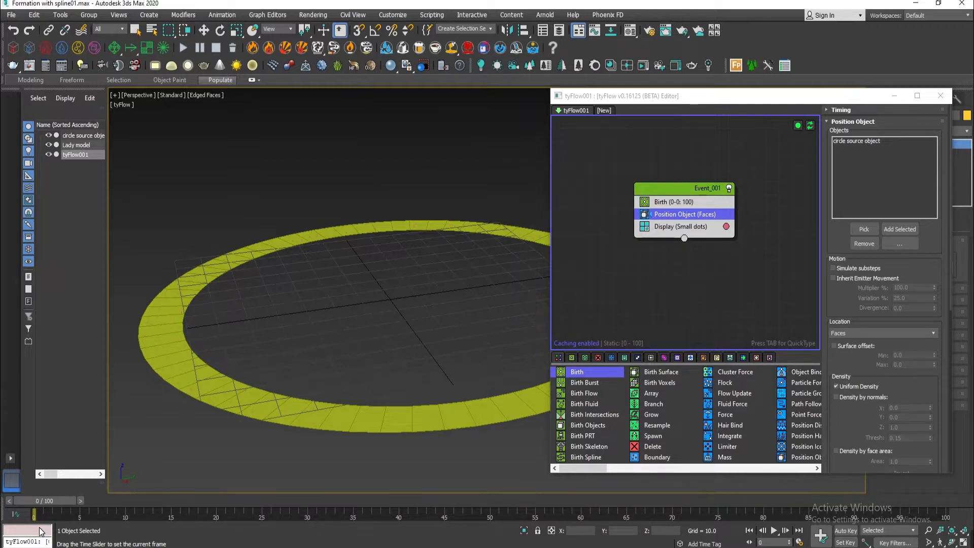
Step: Add a Find Target operator to the event, placed below Position Object
{"action": "key", "text": "w"}
{"action": "left_click_drag", "start_coordinate": [670, 181], "coordinate": [600, 173]}
{"action": "key", "text": "Tab"}
{"action": "type", "text": "find"}
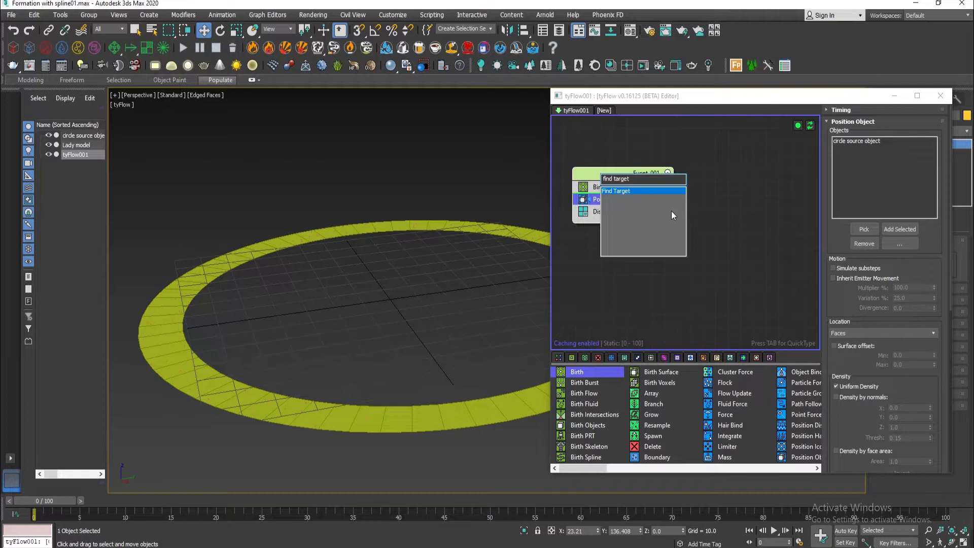
{"action": "type", "text": " target"}
{"action": "left_click", "coordinate": [629, 191]}
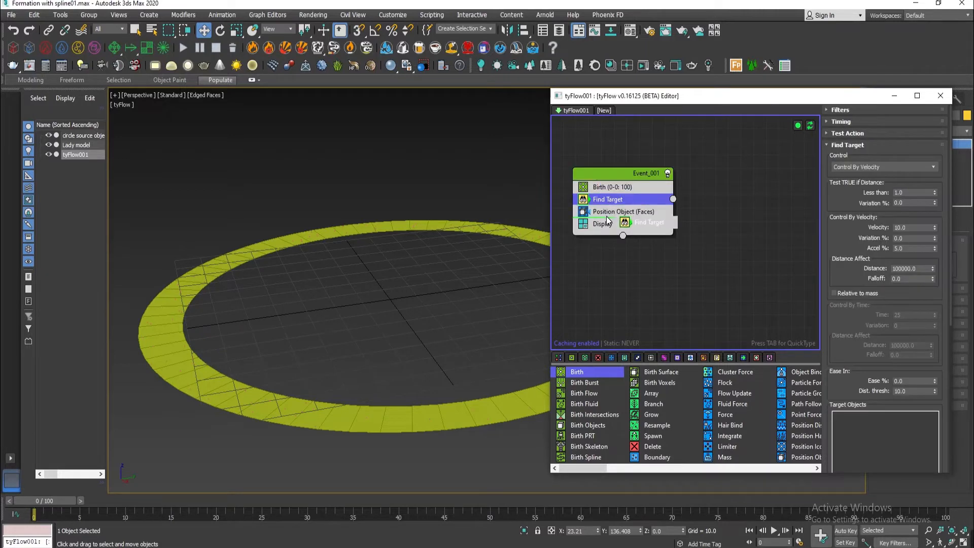
Step: Go to frame 11 and assign the statue as the Find Target operator's target object
{"action": "left_click_drag", "start_coordinate": [49, 516], "coordinate": [134, 515]}
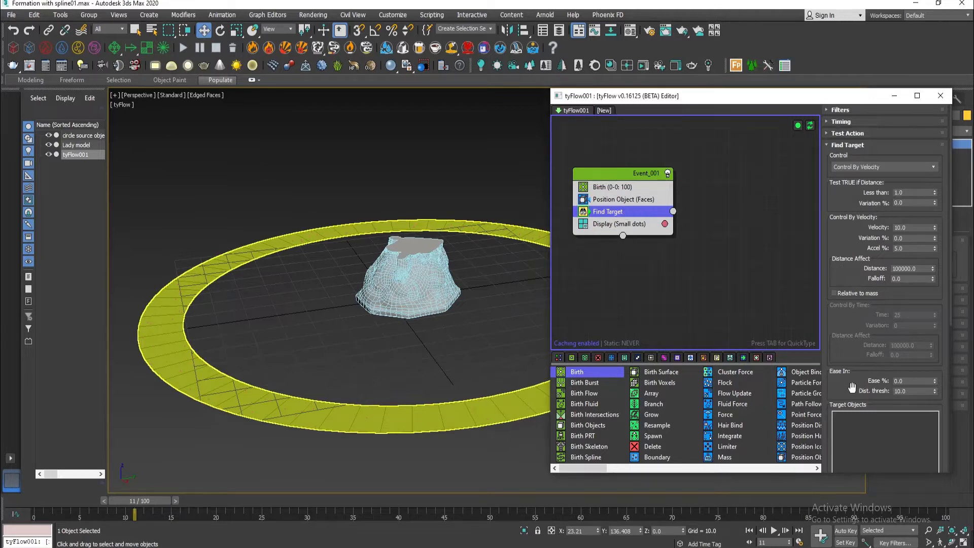
{"action": "scroll", "coordinate": [855, 374], "scroll_direction": "down", "scroll_amount": 5}
{"action": "left_click", "coordinate": [863, 310]}
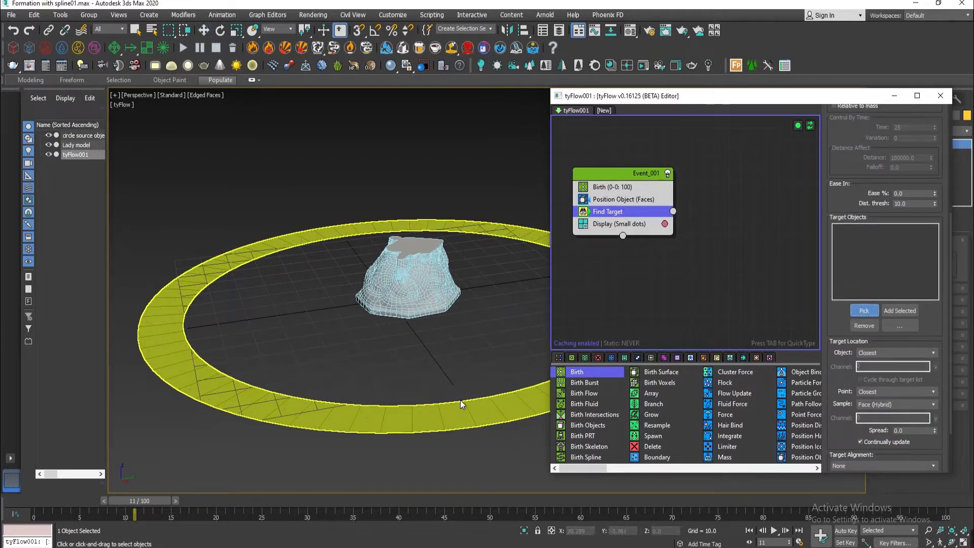
{"action": "left_click", "coordinate": [421, 284]}
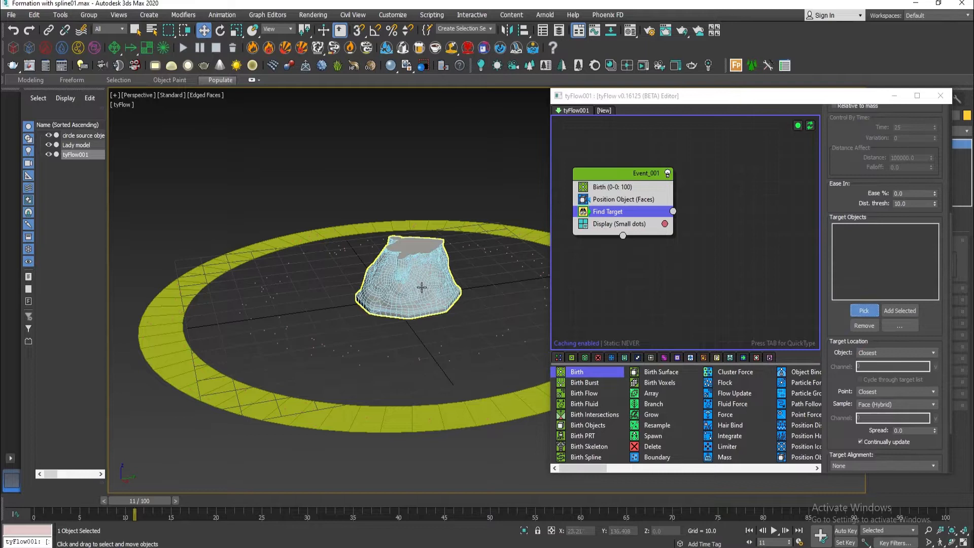
Step: Scrub back to frame 1 and check the particle motion with the viewport temporarily in wireframe
{"action": "mouse_move", "coordinate": [133, 512]}
{"action": "left_mouse_down"}
{"action": "mouse_move", "coordinate": [35, 507]}
{"action": "mouse_move", "coordinate": [677, 507]}
{"action": "mouse_move", "coordinate": [43, 510]}
{"action": "left_mouse_up"}
{"action": "key", "text": "F3"}
{"action": "key", "text": "w"}
{"action": "key", "text": "F3"}
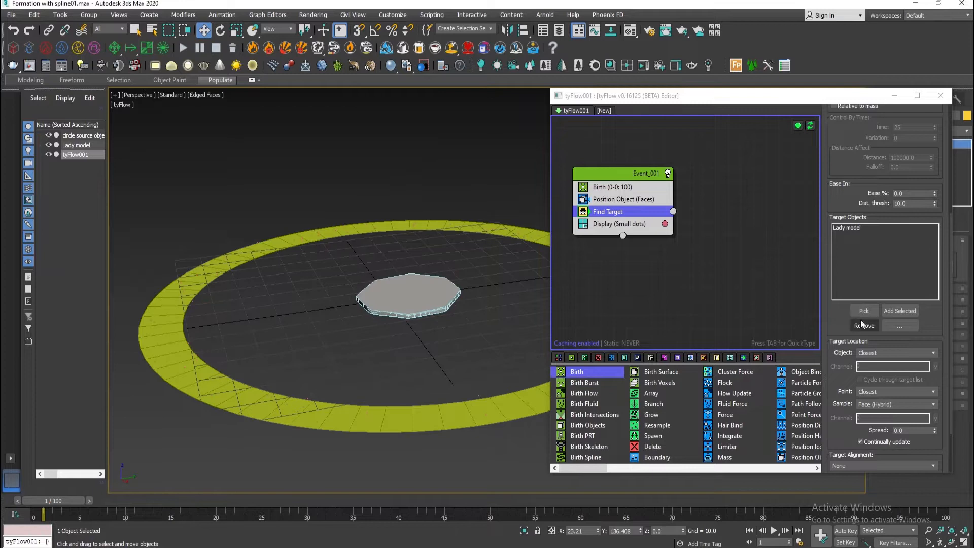
Step: Set the Find Target control mode to Control By Time
{"action": "left_click_drag", "start_coordinate": [844, 314], "coordinate": [844, 343]}
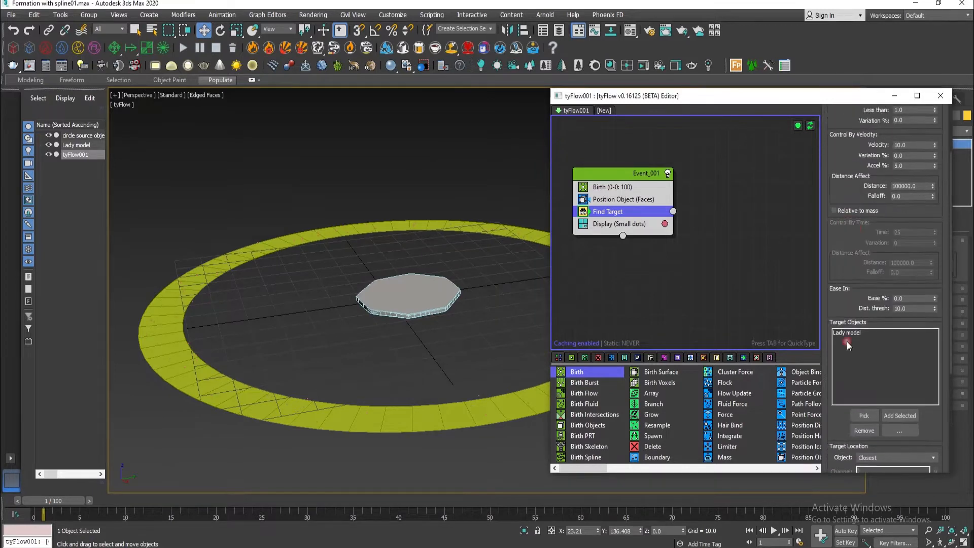
{"action": "left_click_drag", "start_coordinate": [853, 201], "coordinate": [851, 380]}
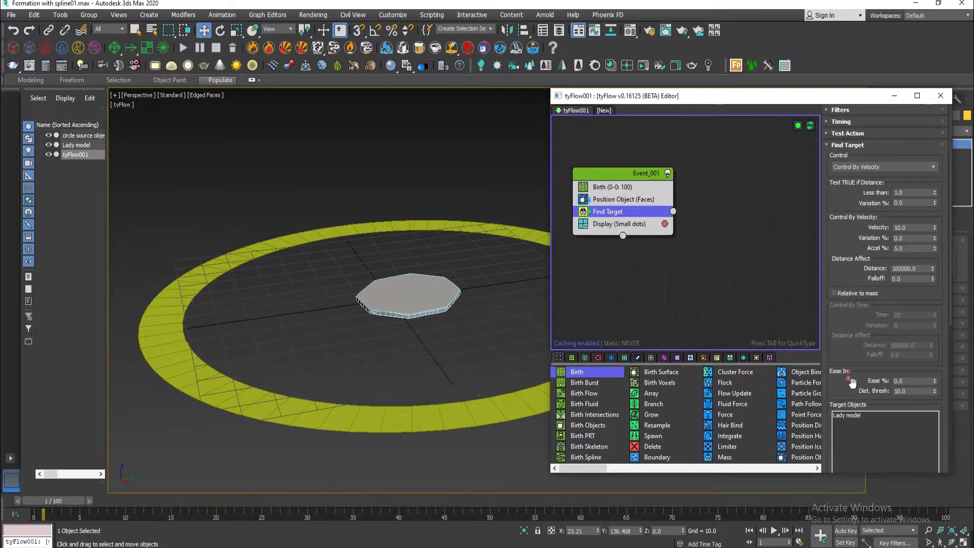
{"action": "left_click", "coordinate": [863, 168]}
{"action": "left_click", "coordinate": [866, 189]}
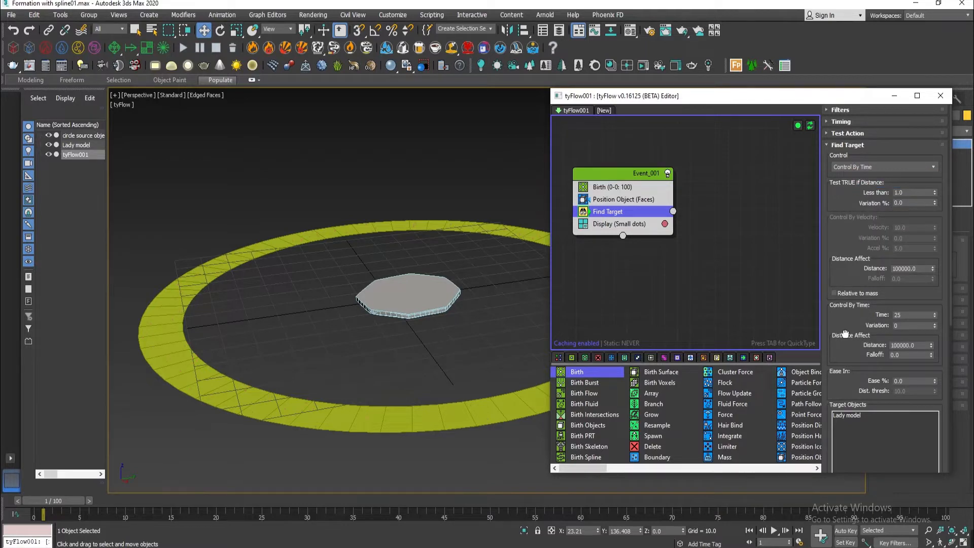
Step: Set the Find Target operator's target point to Random
{"action": "scroll", "coordinate": [844, 333], "scroll_direction": "down", "scroll_amount": 10}
{"action": "left_click", "coordinate": [869, 325]}
{"action": "left_click", "coordinate": [869, 333]}
{"action": "scroll", "coordinate": [844, 334], "scroll_direction": "down", "scroll_amount": 1}
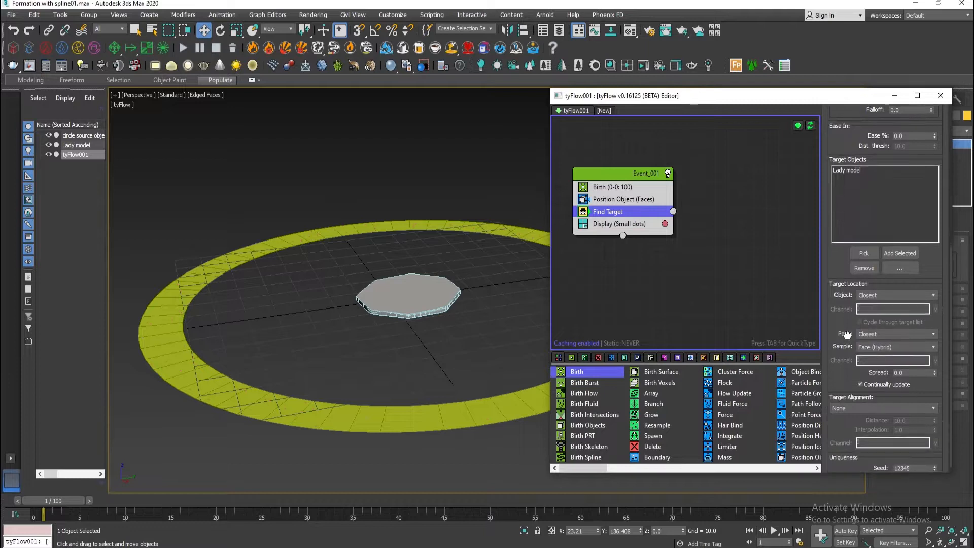
{"action": "left_click_drag", "start_coordinate": [844, 334], "coordinate": [850, 323]}
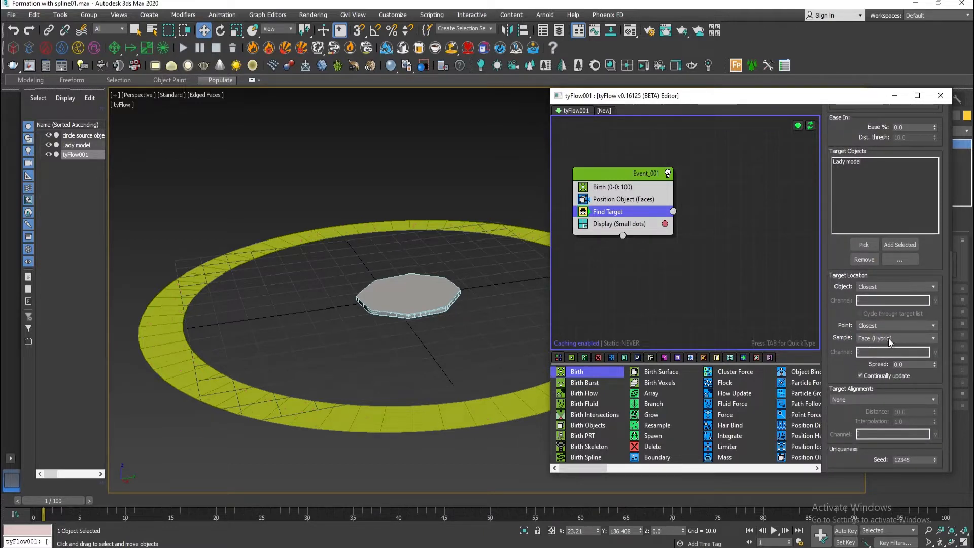
{"action": "left_click", "coordinate": [873, 326]}
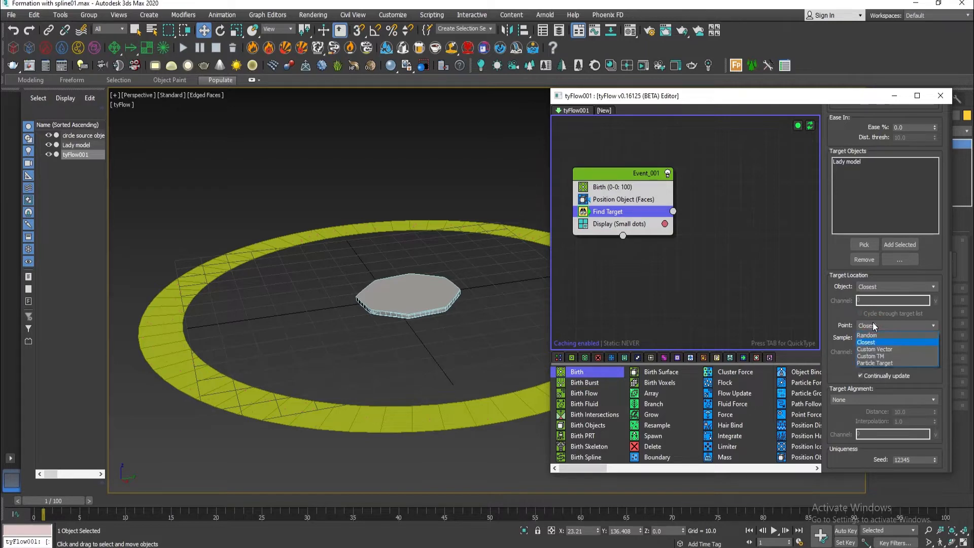
{"action": "left_click", "coordinate": [868, 336]}
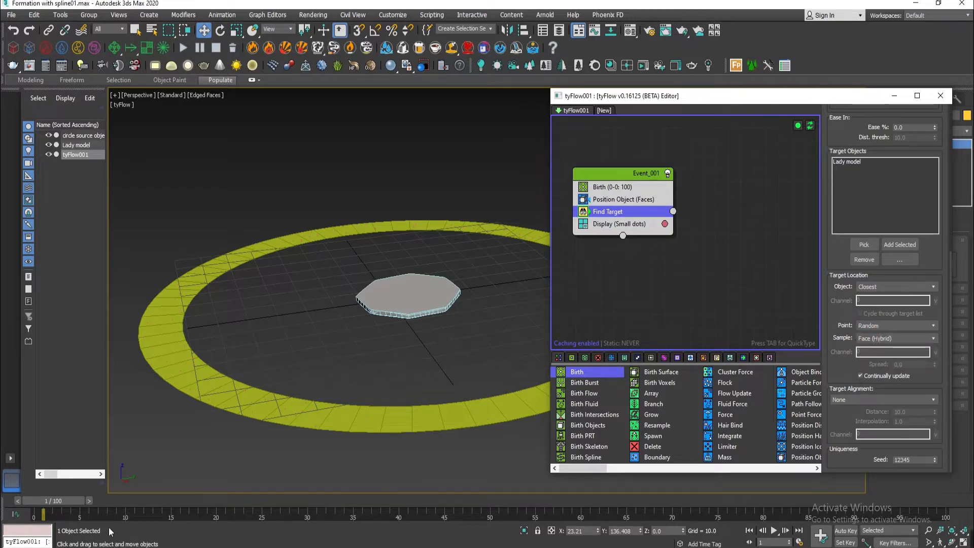
Step: Switch the viewport to wireframe and scrub the timeline to examine how particles travel to the statue
{"action": "mouse_move", "coordinate": [54, 503]}
{"action": "left_mouse_down"}
{"action": "mouse_move", "coordinate": [403, 501]}
{"action": "mouse_move", "coordinate": [23, 497]}
{"action": "mouse_move", "coordinate": [440, 485]}
{"action": "mouse_move", "coordinate": [65, 496]}
{"action": "left_mouse_up"}
{"action": "key", "text": "F3"}
{"action": "key", "text": "w"}
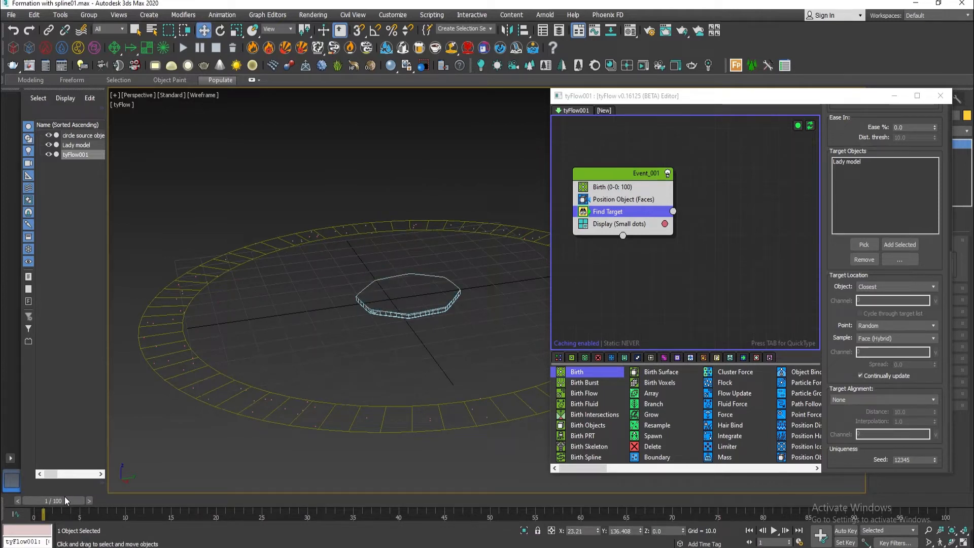
Step: Create a second event with a Display operator and connect the Find Target output to it
{"action": "left_click_drag", "start_coordinate": [619, 174], "coordinate": [611, 160]}
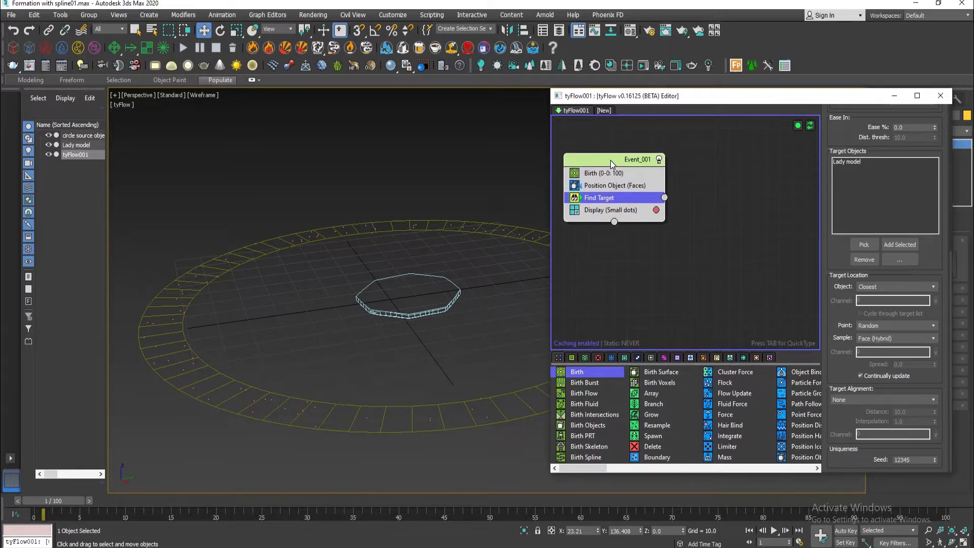
{"action": "middle_click_drag", "start_coordinate": [479, 282], "coordinate": [471, 286]}
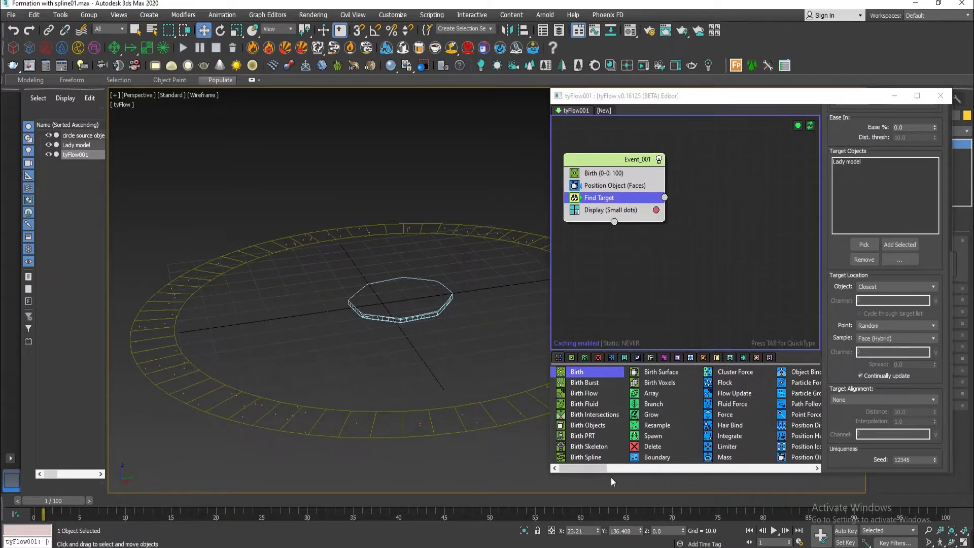
{"action": "mouse_move", "coordinate": [583, 467]}
{"action": "left_mouse_down"}
{"action": "mouse_move", "coordinate": [655, 461]}
{"action": "mouse_move", "coordinate": [581, 462]}
{"action": "left_mouse_up"}
{"action": "scroll", "coordinate": [587, 397], "scroll_direction": "down", "scroll_amount": 3}
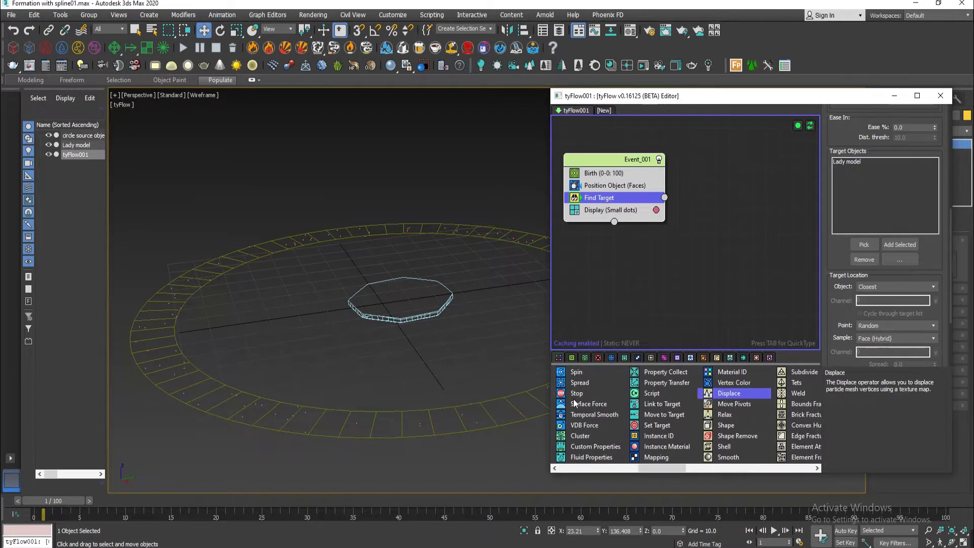
{"action": "scroll", "coordinate": [725, 418], "scroll_direction": "down", "scroll_amount": 3}
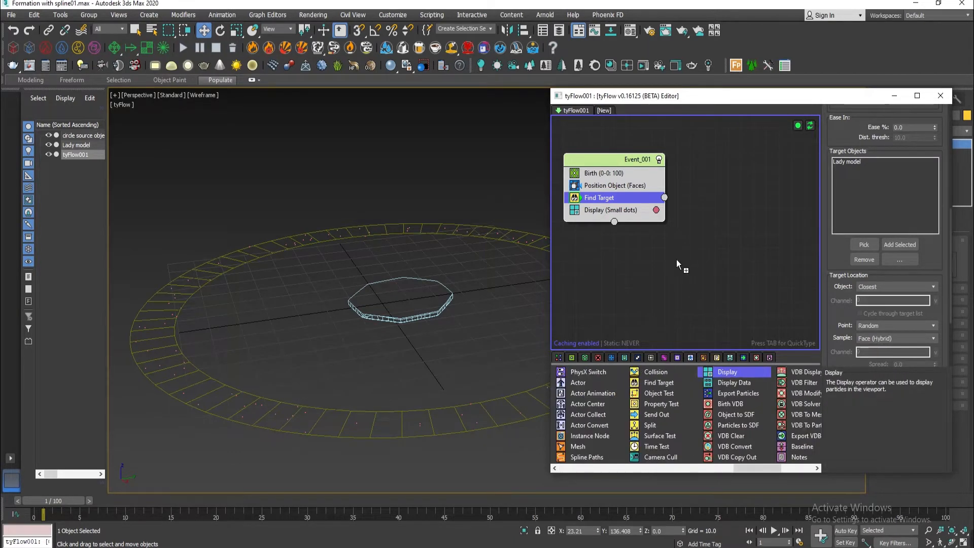
{"action": "left_click_drag", "start_coordinate": [677, 260], "coordinate": [696, 261]}
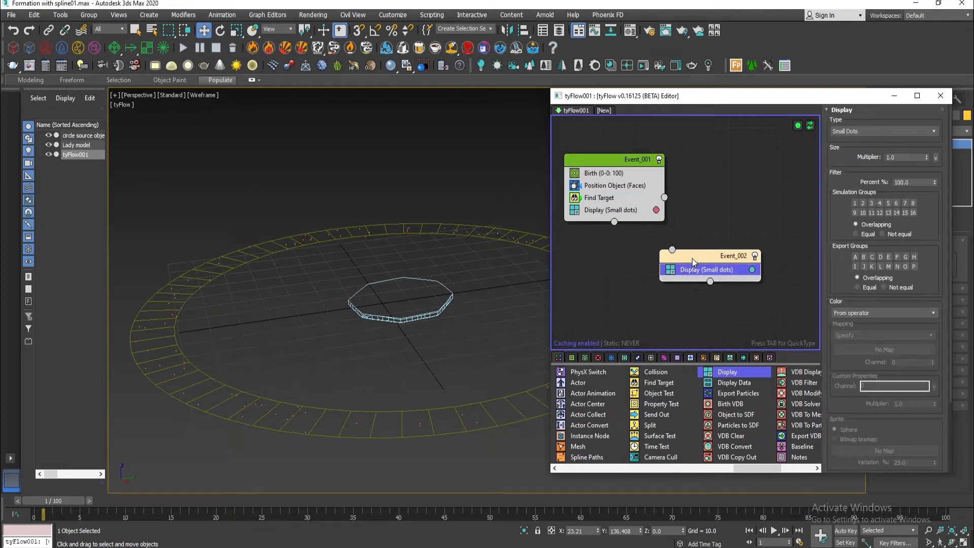
{"action": "left_click_drag", "start_coordinate": [672, 250], "coordinate": [665, 198]}
Step: Add a Force operator to the second event and set its built-in gravity strength to 0.3
{"action": "key", "text": "Tab"}
{"action": "type", "text": "for"}
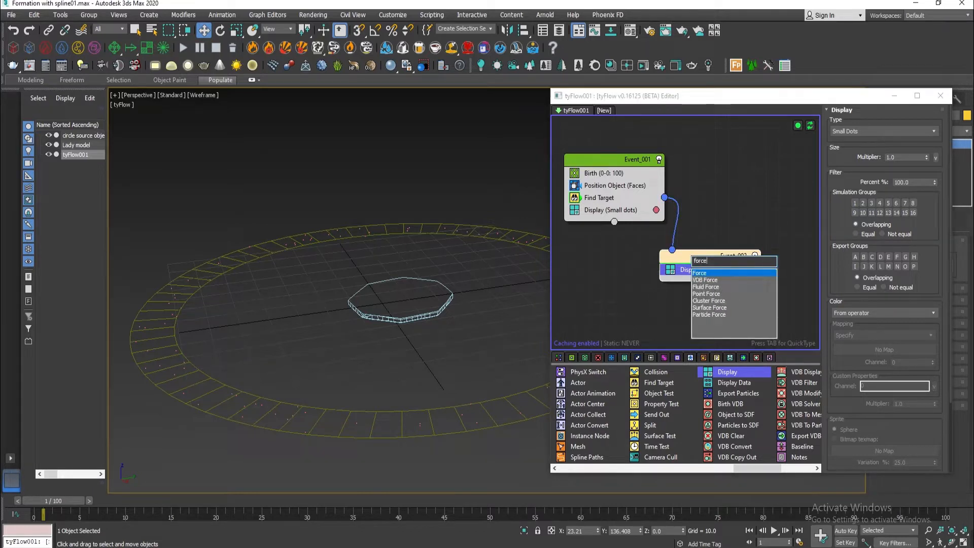
{"action": "left_click", "coordinate": [700, 273]}
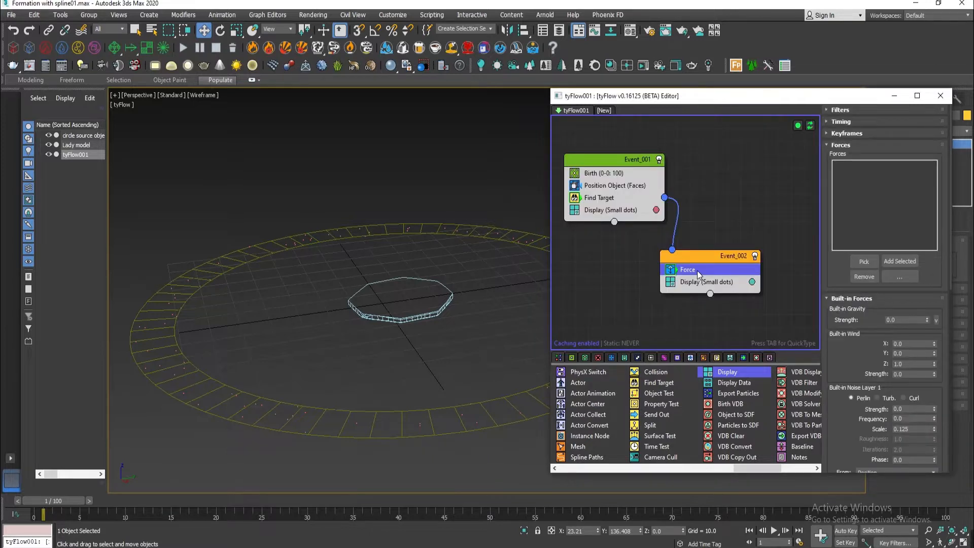
{"action": "double_click", "coordinate": [904, 323]}
{"action": "type", "text": "0.3"}
{"action": "key", "text": "Return"}
Step: Set the Force operator's wind to X 1.0 and Z 0.0, and its noise layer 2 to strength 1 and scale 0.3
{"action": "double_click", "coordinate": [908, 345]}
{"action": "right_click", "coordinate": [934, 364]}
{"action": "scroll", "coordinate": [859, 276], "scroll_direction": "down", "scroll_amount": 5}
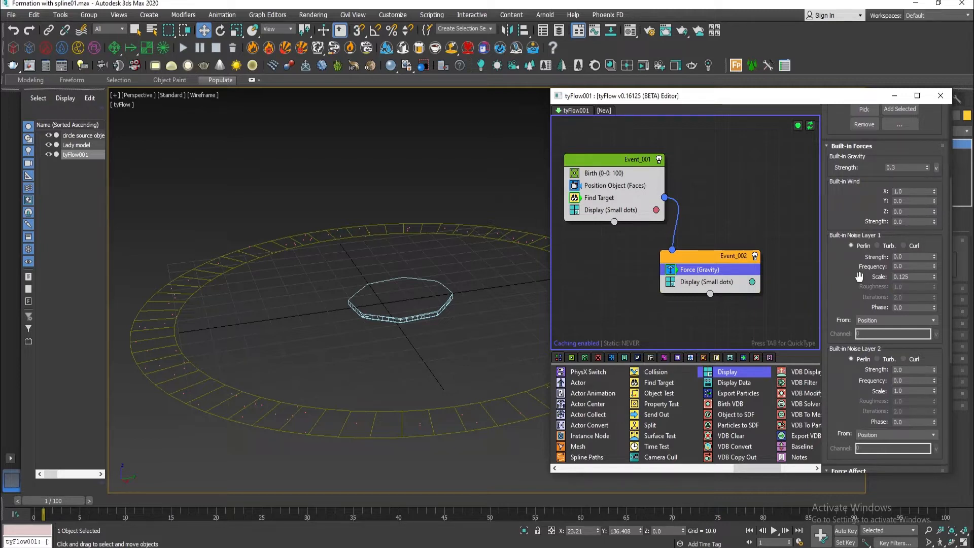
{"action": "double_click", "coordinate": [896, 370]}
{"action": "type", "text": "1"}
{"action": "key", "text": "Return"}
{"action": "left_click_drag", "start_coordinate": [911, 391], "coordinate": [843, 403]}
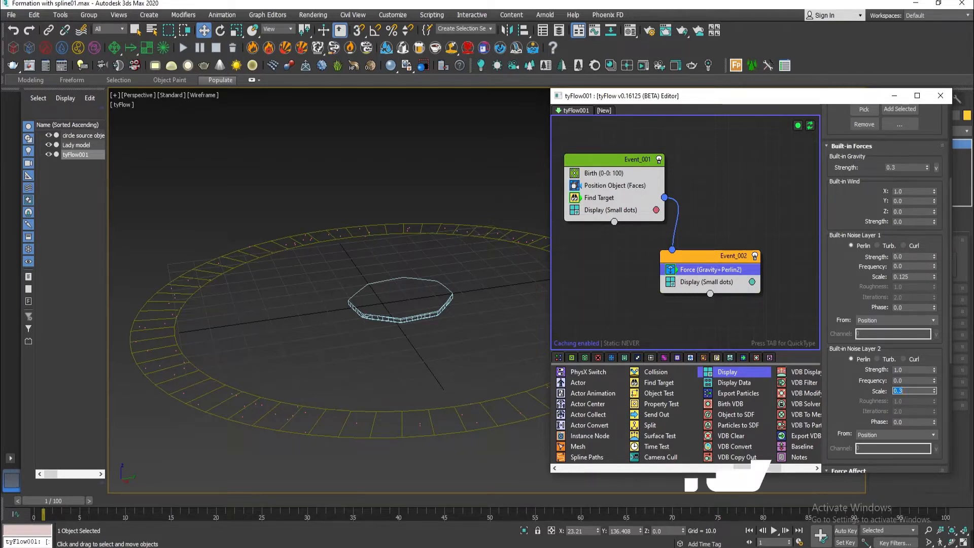
Step: Scrub to frame 47 and back to frame 0 to examine the effect of the forces on the particles
{"action": "left_click", "coordinate": [48, 506]}
{"action": "left_click_drag", "start_coordinate": [49, 506], "coordinate": [453, 501]}
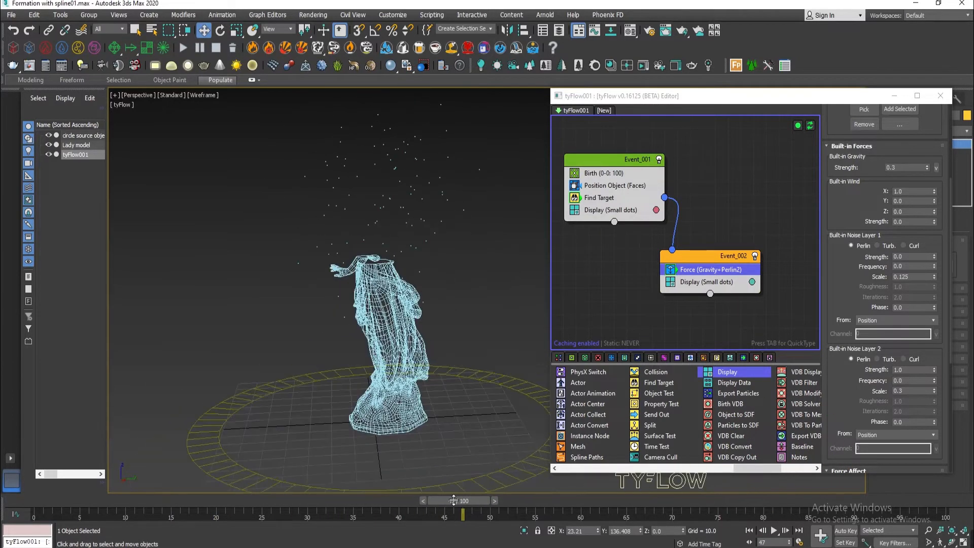
{"action": "left_click_drag", "start_coordinate": [454, 500], "coordinate": [7, 496]}
Step: Add an Object Bind operator to the second event, placed below the Force operator
{"action": "left_click", "coordinate": [686, 257]}
{"action": "key", "text": "Tab"}
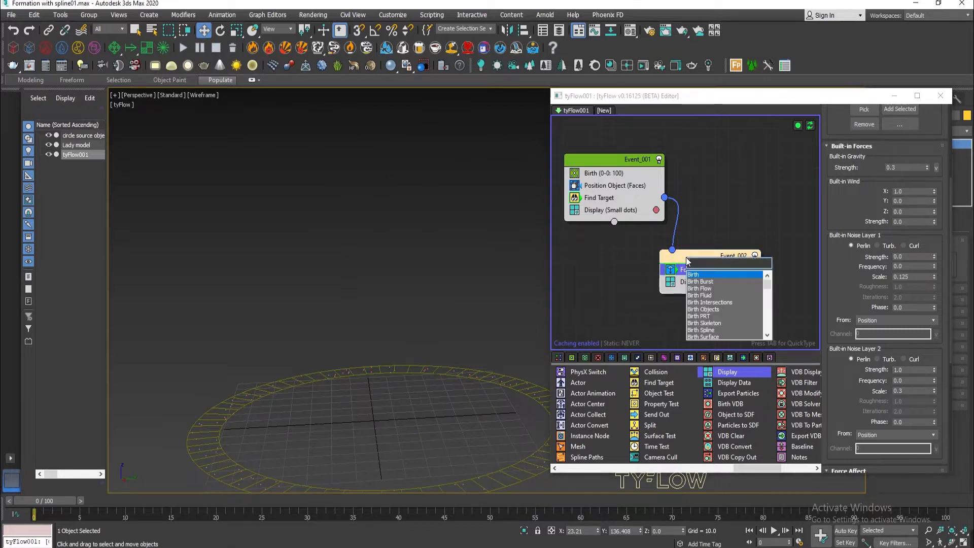
{"action": "type", "text": "object bind"}
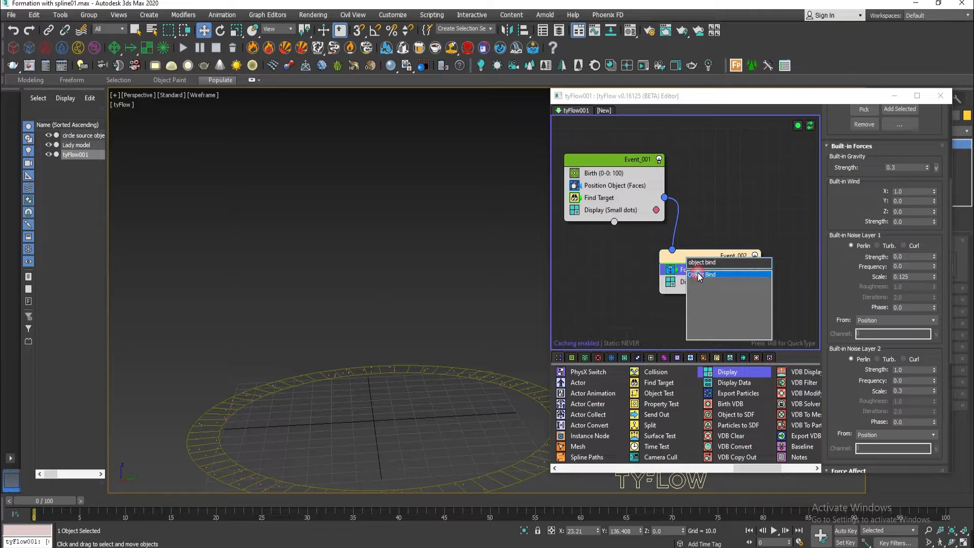
{"action": "left_click", "coordinate": [698, 274]}
{"action": "left_click_drag", "start_coordinate": [698, 272], "coordinate": [703, 288]}
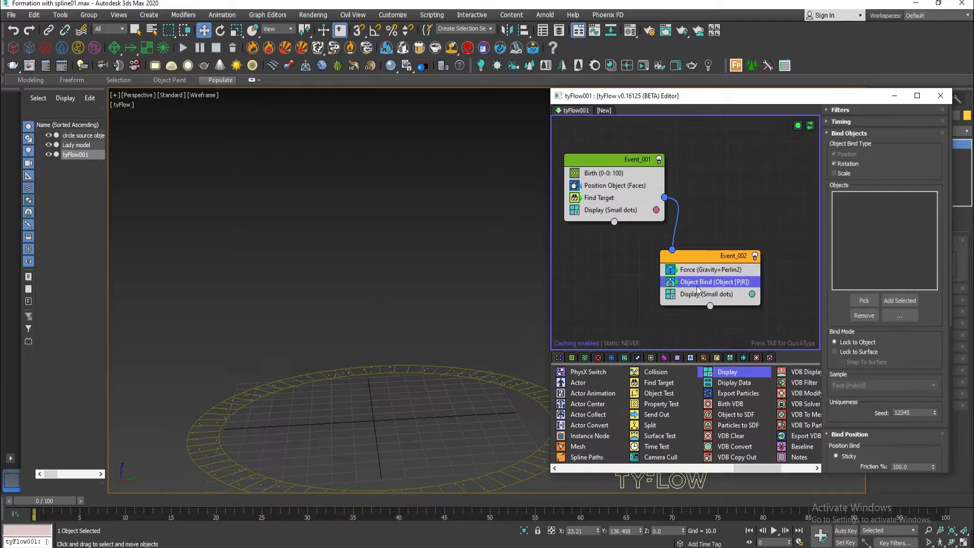
Step: Advance to frame 10 and pick Lady model as the bind object of the Object Bind operator
{"action": "left_click_drag", "start_coordinate": [59, 503], "coordinate": [145, 502]}
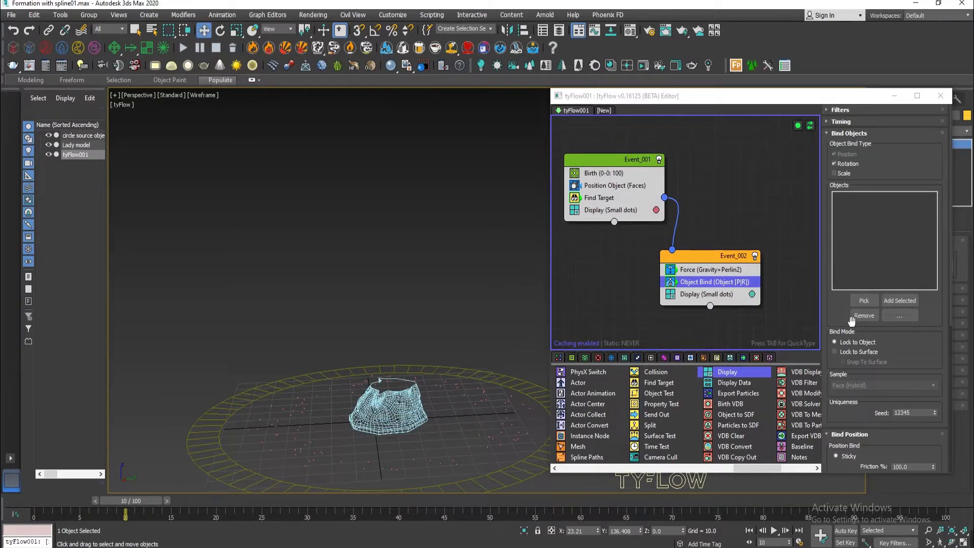
{"action": "left_click", "coordinate": [863, 300]}
{"action": "key", "text": "F3"}
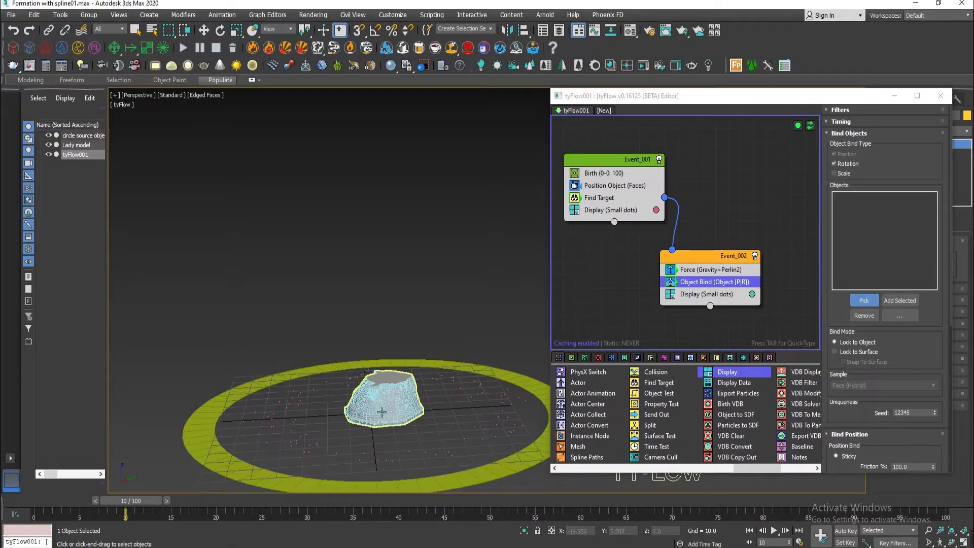
{"action": "left_click", "coordinate": [398, 402]}
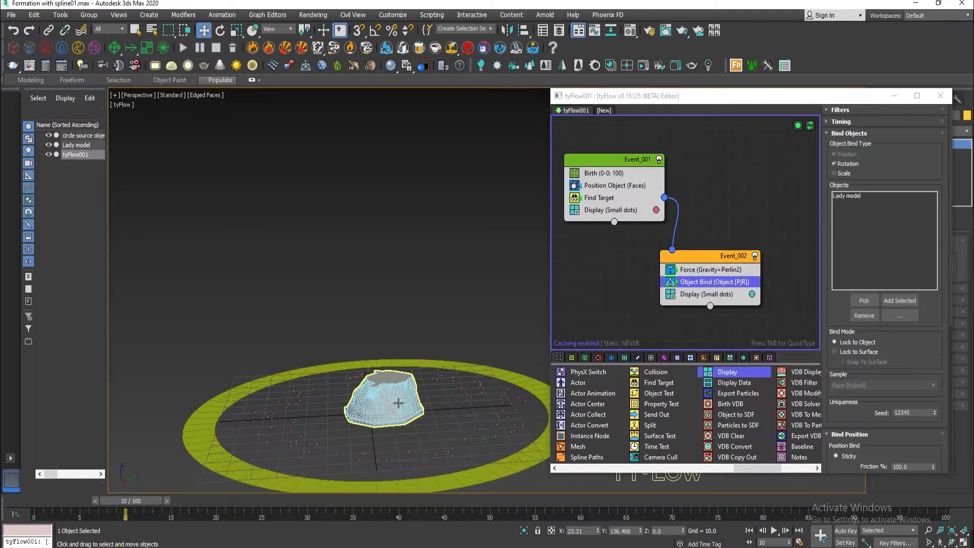
Step: Set the Object Bind operator's bind mode to Lock to Surface with Snap To Surface enabled
{"action": "mouse_move", "coordinate": [136, 505]}
{"action": "left_mouse_down"}
{"action": "mouse_move", "coordinate": [50, 506]}
{"action": "mouse_move", "coordinate": [655, 508]}
{"action": "mouse_move", "coordinate": [72, 514]}
{"action": "mouse_move", "coordinate": [294, 528]}
{"action": "left_mouse_up"}
{"action": "key", "text": "F4"}
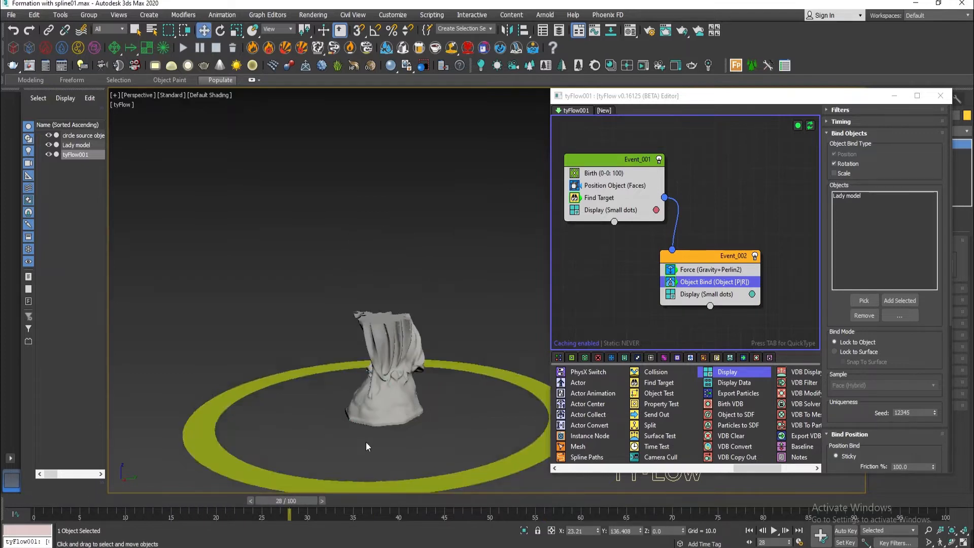
{"action": "middle_click_drag", "start_coordinate": [366, 442], "coordinate": [344, 404]}
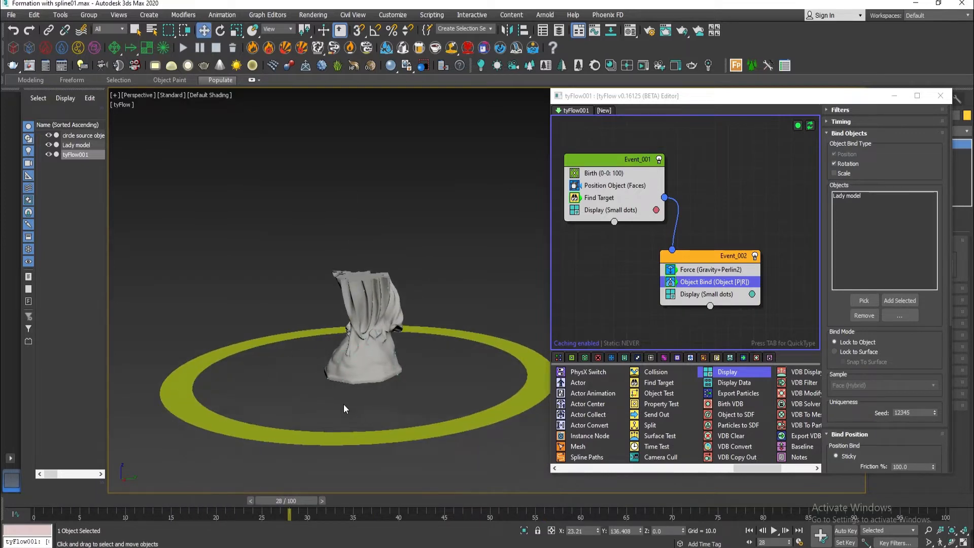
{"action": "left_click", "coordinate": [694, 280]}
{"action": "left_click_drag", "start_coordinate": [843, 308], "coordinate": [847, 199]}
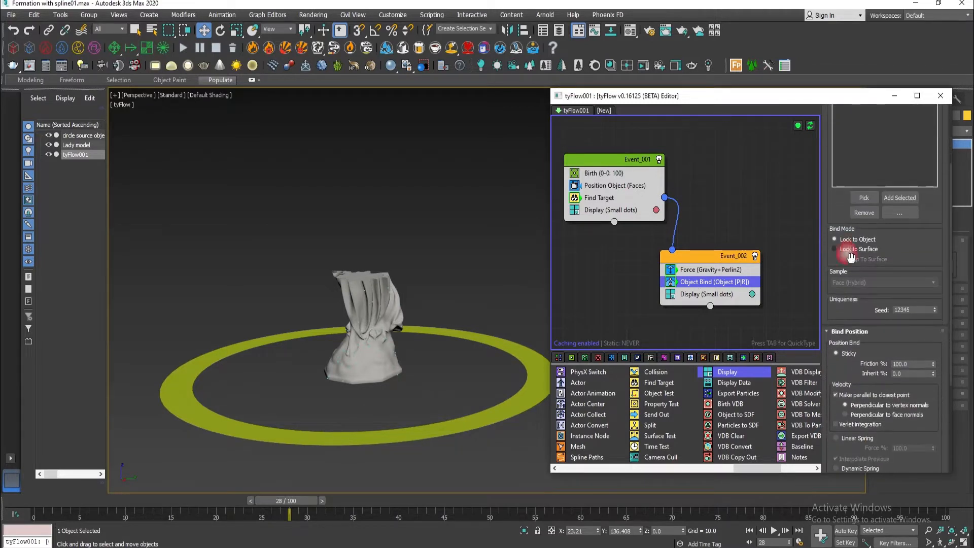
{"action": "left_click", "coordinate": [834, 249]}
{"action": "left_click", "coordinate": [843, 259]}
Step: Return to frame 0 and set the Object Bind operator's sticky Friction % to 0.8
{"action": "left_click_drag", "start_coordinate": [115, 496], "coordinate": [152, 497]}
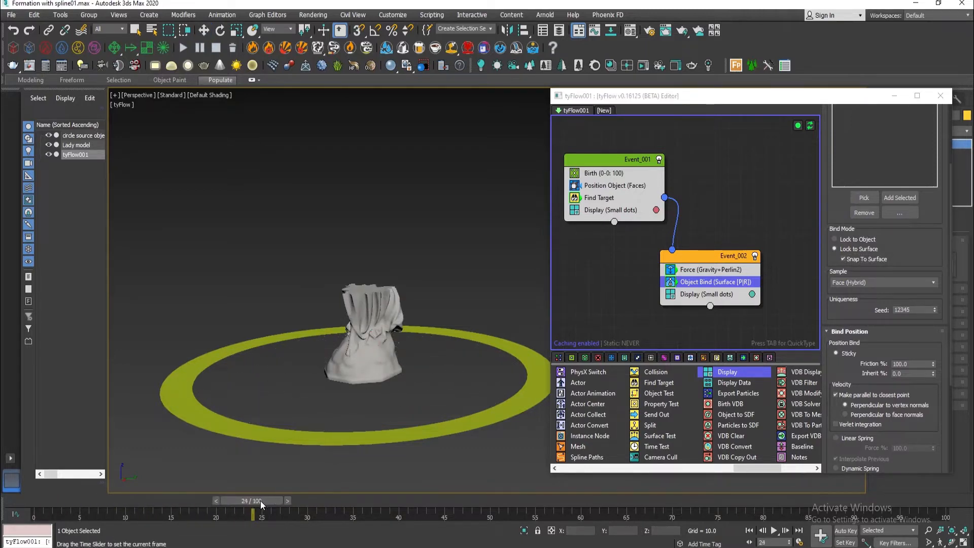
{"action": "left_click_drag", "start_coordinate": [336, 503], "coordinate": [170, 501]}
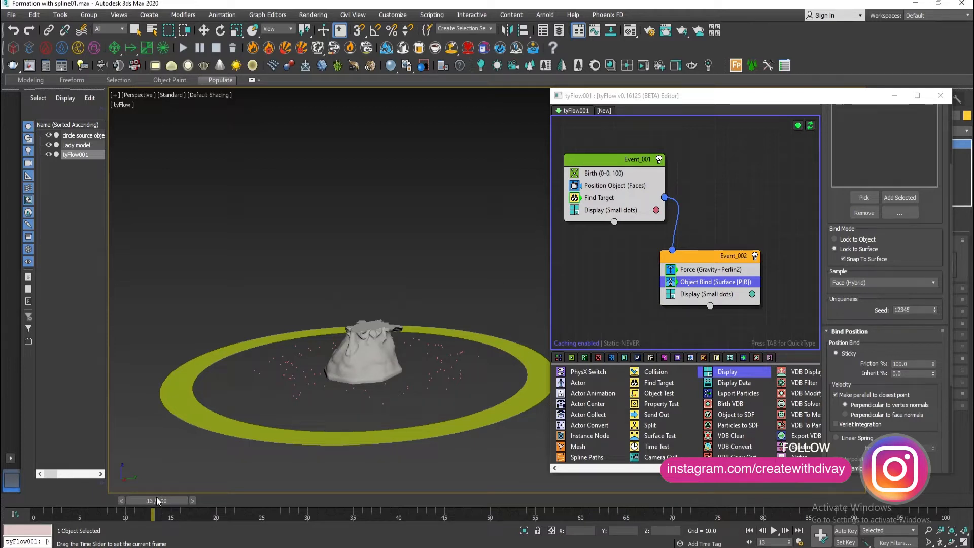
{"action": "left_click_drag", "start_coordinate": [129, 502], "coordinate": [43, 501]}
{"action": "left_click_drag", "start_coordinate": [888, 313], "coordinate": [855, 258]}
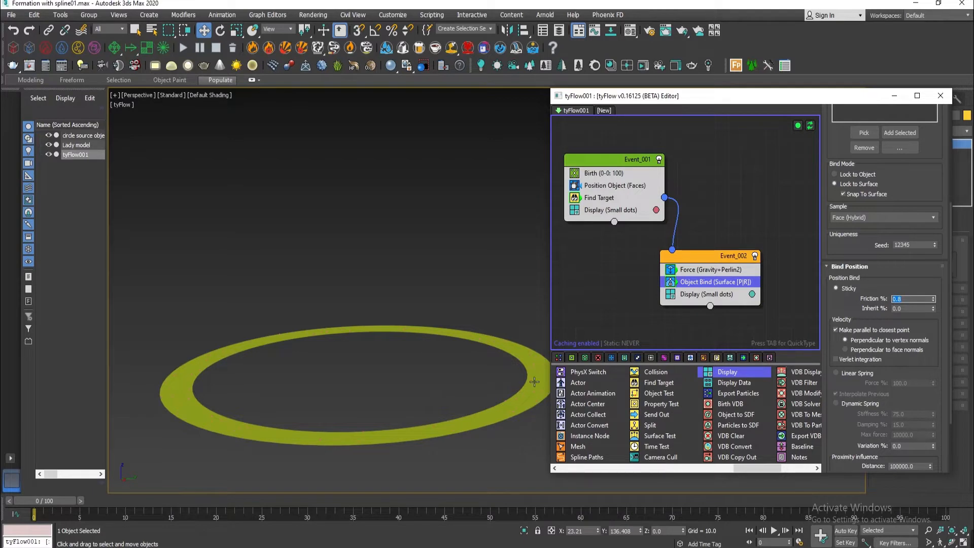
Step: Scrub and play the animation, then return to frame 0 to examine how the particles bind to the statue
{"action": "left_click_drag", "start_coordinate": [44, 500], "coordinate": [115, 501]}
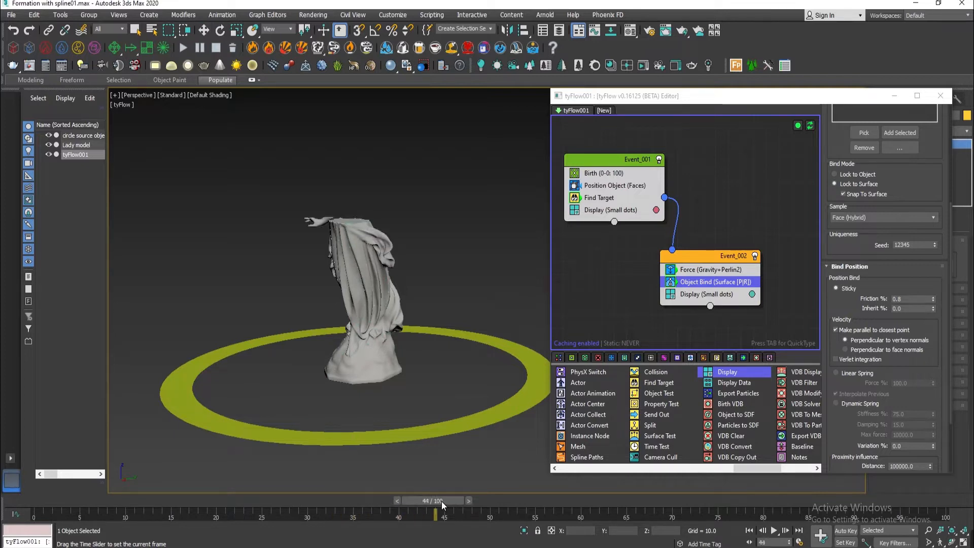
{"action": "left_click_drag", "start_coordinate": [549, 501], "coordinate": [603, 501]}
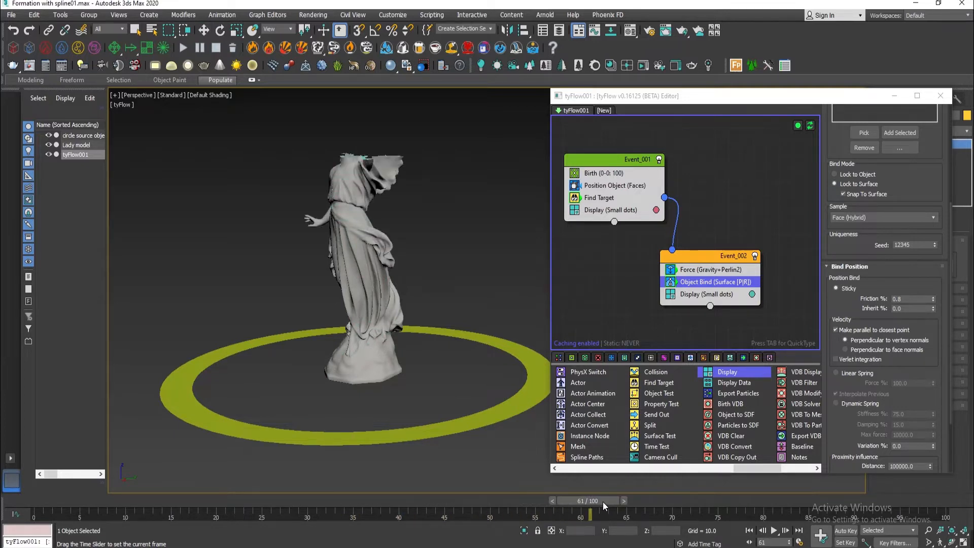
{"action": "left_click_drag", "start_coordinate": [765, 502], "coordinate": [31, 510]}
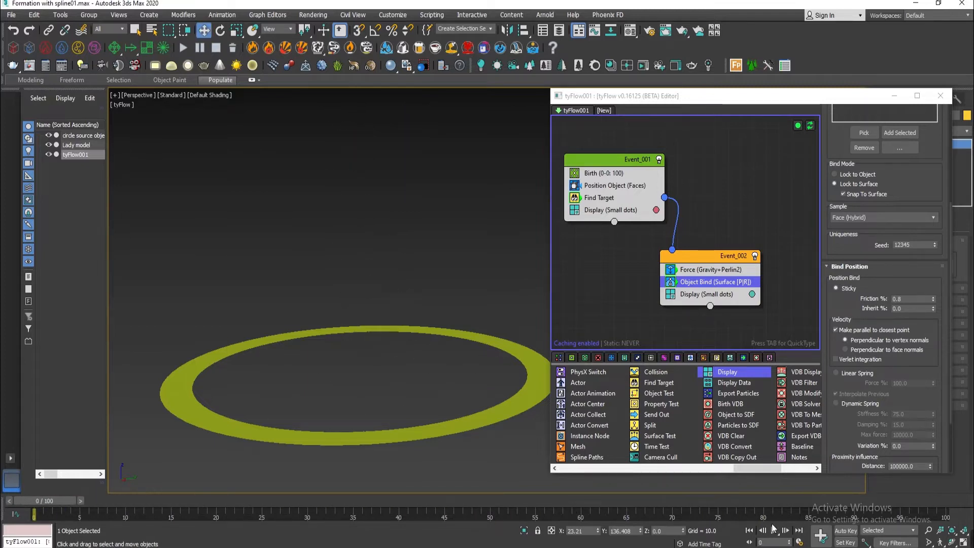
{"action": "left_click", "coordinate": [774, 530]}
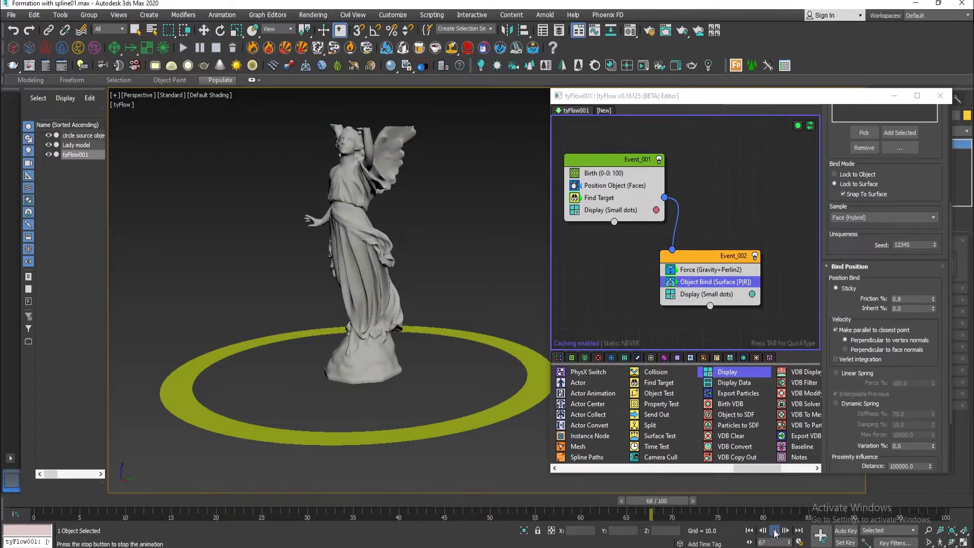
{"action": "left_click", "coordinate": [773, 530]}
{"action": "left_click_drag", "start_coordinate": [806, 507], "coordinate": [45, 507]}
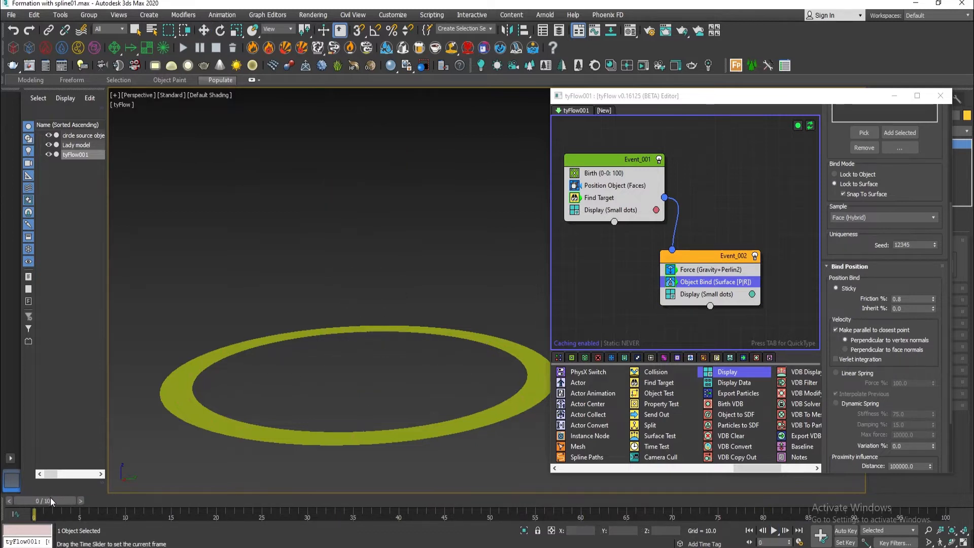
Step: Add a Spline Paths operator to the first event, placed below Find Target
{"action": "left_click", "coordinate": [595, 162]}
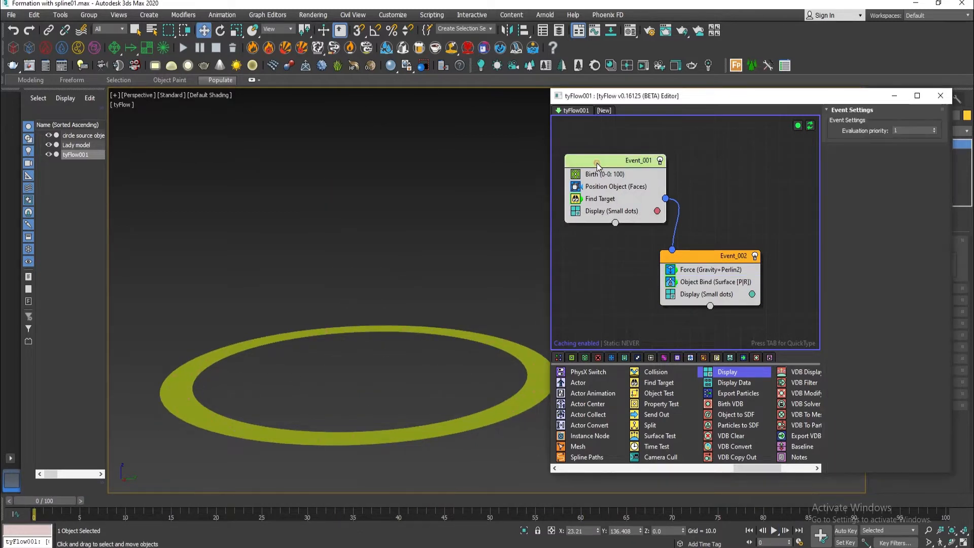
{"action": "key", "text": "Tab"}
{"action": "type", "text": "splin"}
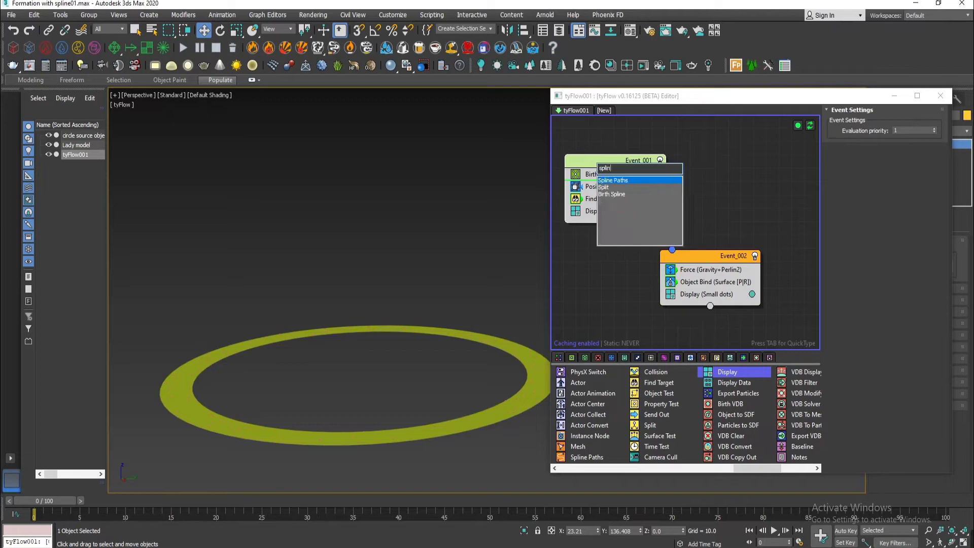
{"action": "left_click", "coordinate": [617, 181]}
{"action": "left_click_drag", "start_coordinate": [601, 206], "coordinate": [597, 217]}
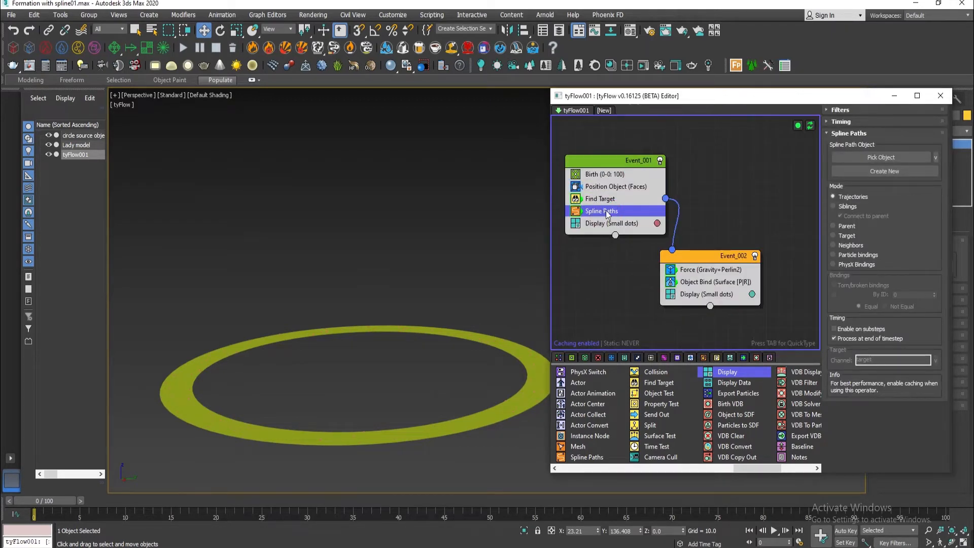
Step: Add a Spline Paths operator to the second event, placed below Object Bind
{"action": "left_click", "coordinate": [679, 261]}
{"action": "key", "text": "Tab"}
{"action": "type", "text": "splin"}
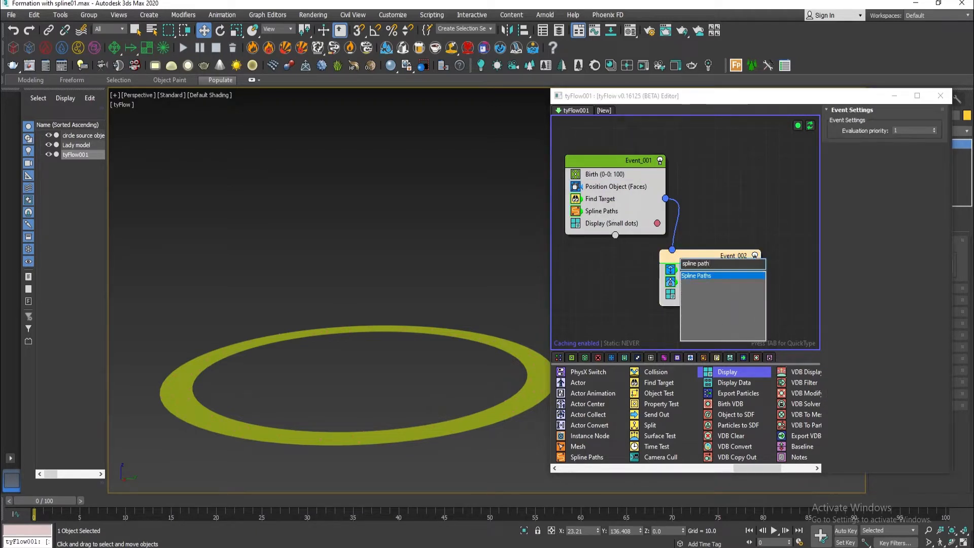
{"action": "left_click", "coordinate": [708, 277]}
{"action": "left_click_drag", "start_coordinate": [695, 270], "coordinate": [696, 305]}
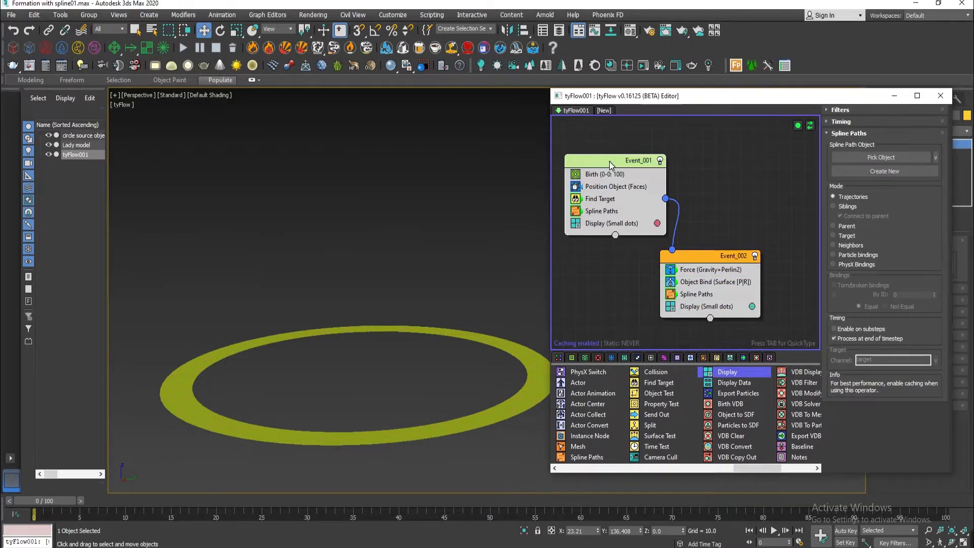
Step: Create a new spline path object for the first event's Spline Paths operator and disable its rendering in renderer and viewport
{"action": "left_click", "coordinate": [605, 211]}
{"action": "left_click_drag", "start_coordinate": [843, 96], "coordinate": [728, 81]}
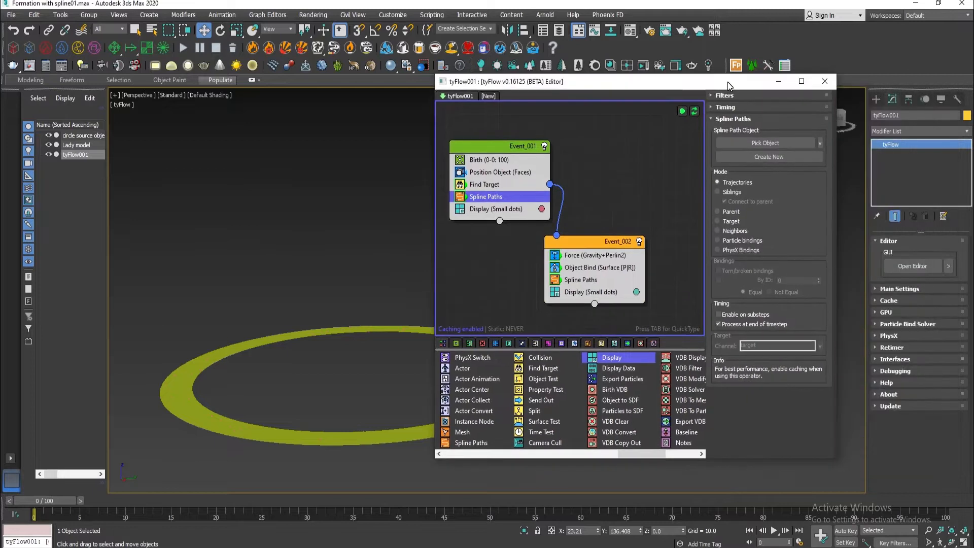
{"action": "left_click", "coordinate": [775, 157]}
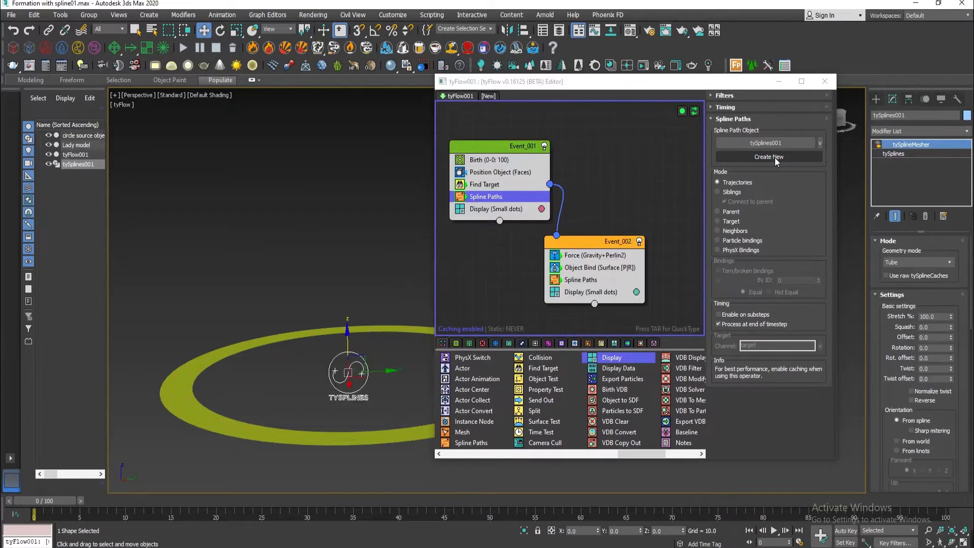
{"action": "left_click", "coordinate": [892, 154]}
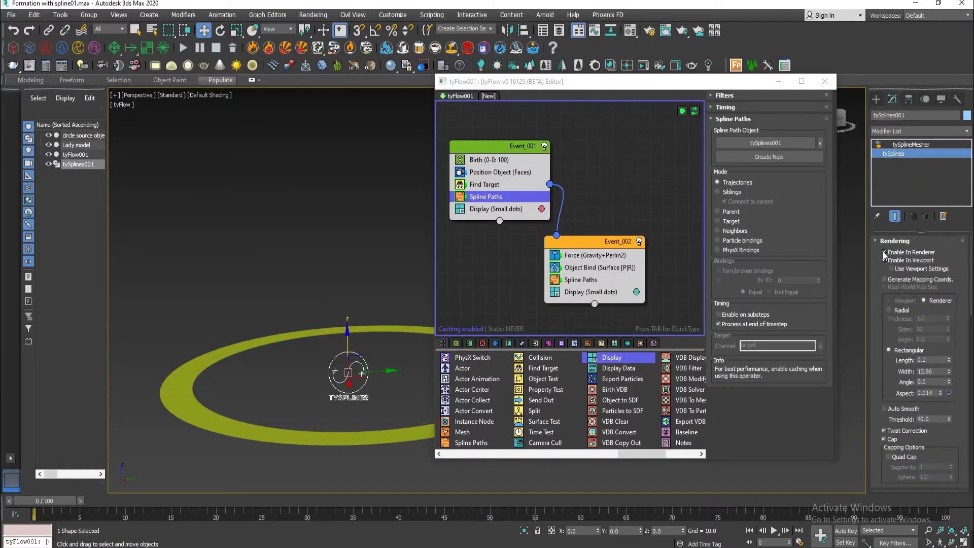
{"action": "left_click", "coordinate": [884, 260]}
Step: Scrub to frame 37 and back to frame 0 to examine the first event's particle trails
{"action": "left_click_drag", "start_coordinate": [38, 500], "coordinate": [269, 500]}
{"action": "left_click_drag", "start_coordinate": [336, 496], "coordinate": [386, 333]}
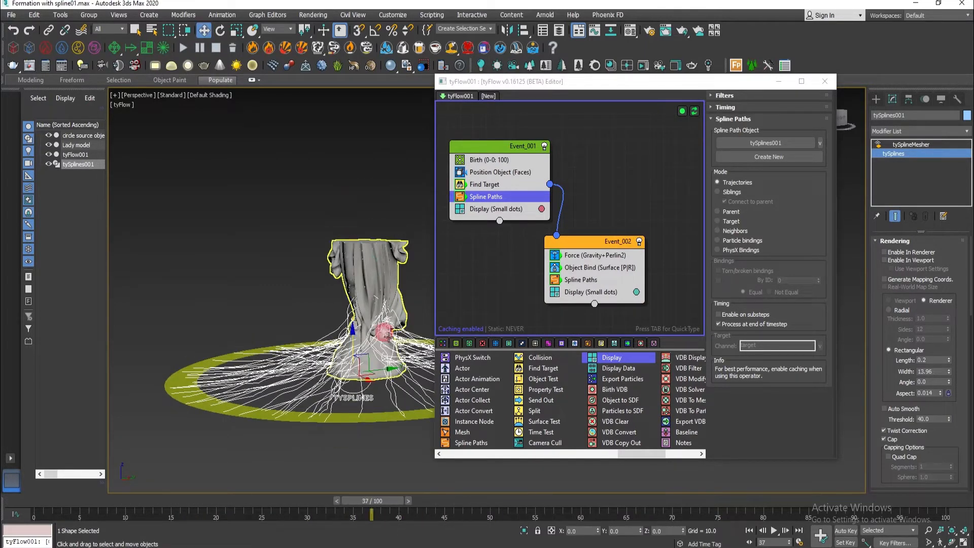
{"action": "left_click_drag", "start_coordinate": [379, 502], "coordinate": [30, 502]}
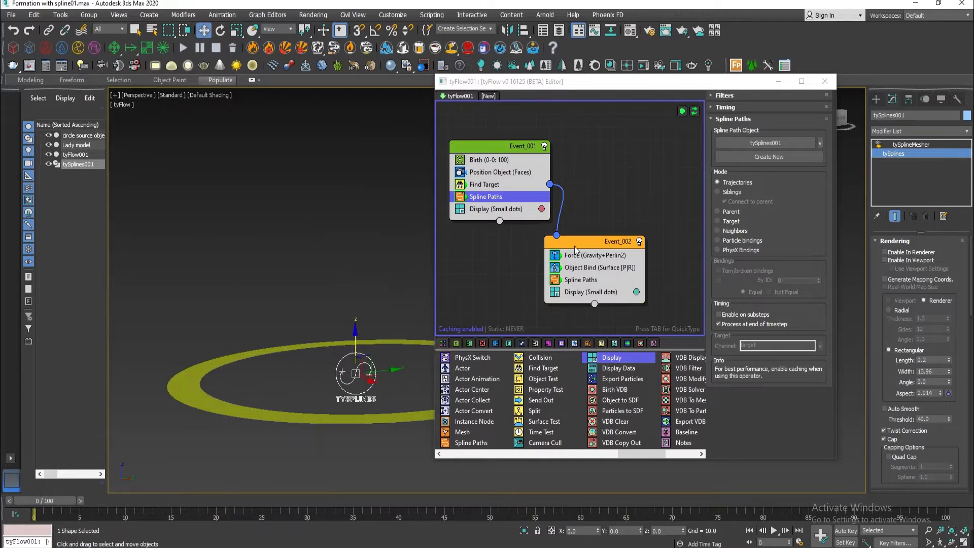
Step: Create a new spline path object for the second event's Spline Paths operator and disable its rendering in renderer and viewport
{"action": "left_click", "coordinate": [581, 280]}
{"action": "left_click", "coordinate": [775, 156]}
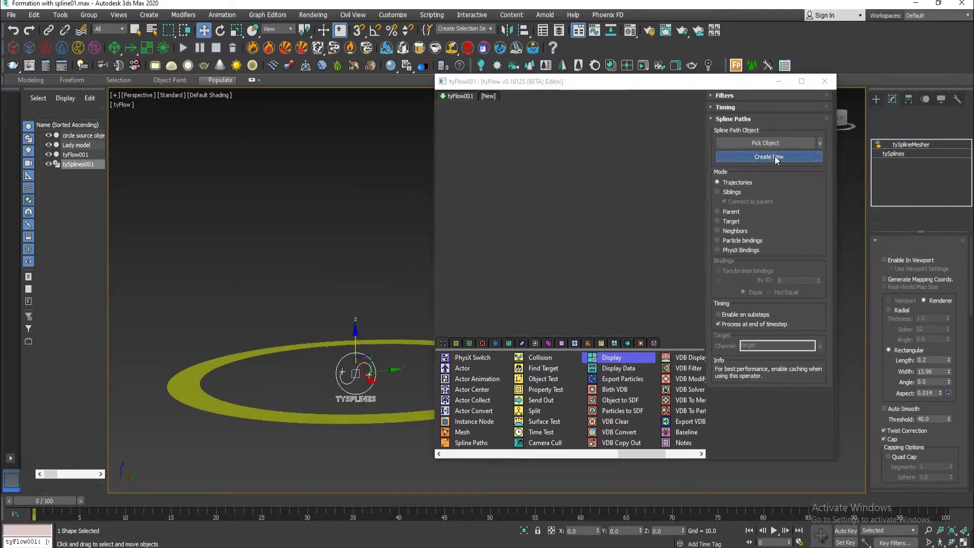
{"action": "left_click", "coordinate": [885, 252]}
Step: Scrub through the timeline to frame 53 to examine the trails of both events on the statue
{"action": "left_click_drag", "start_coordinate": [45, 501], "coordinate": [788, 481]}
{"action": "key", "text": "w"}
{"action": "left_click_drag", "start_coordinate": [740, 530], "coordinate": [505, 508]}
{"action": "key", "text": "w"}
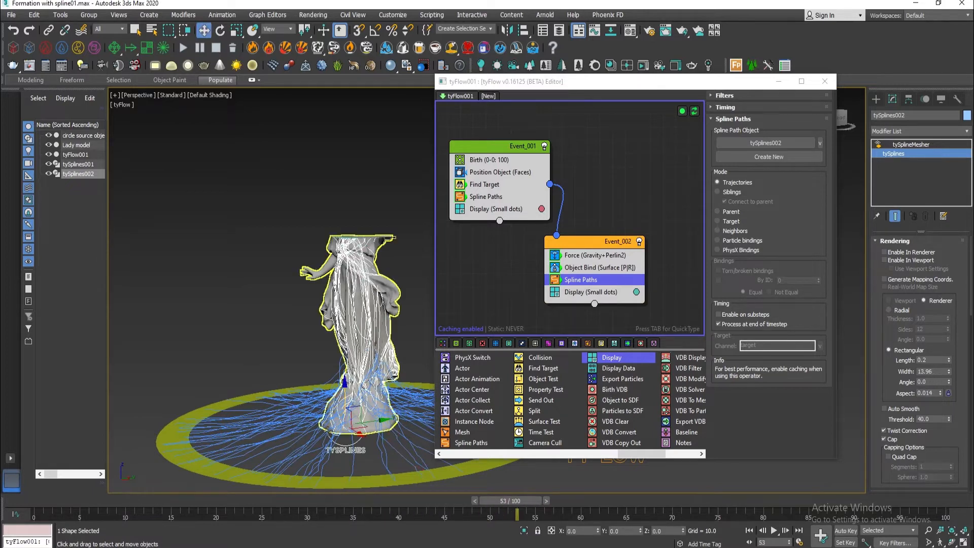
Step: Set the spline generation Max Age of tySplines001 to 20
{"action": "left_click", "coordinate": [301, 436]}
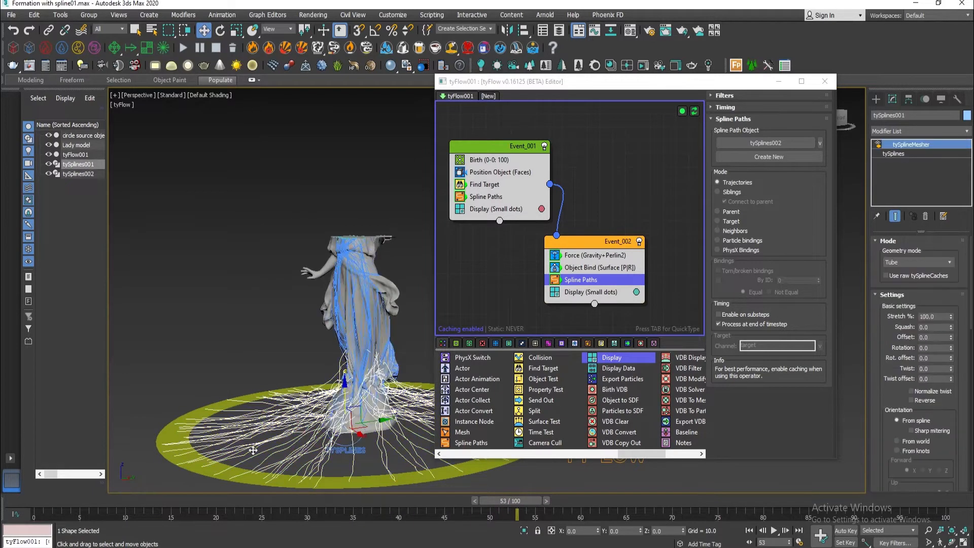
{"action": "left_click", "coordinate": [894, 154]}
{"action": "scroll", "coordinate": [898, 388], "scroll_direction": "down", "scroll_amount": 5}
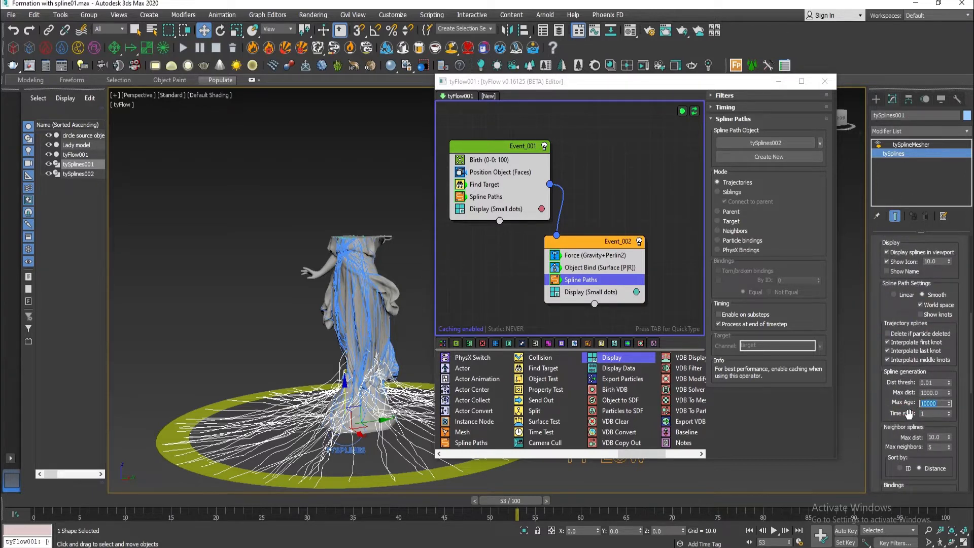
{"action": "key", "text": "Return"}
Step: Scrub and play the animation, then return to frame 0 to examine the shortened trails
{"action": "left_click_drag", "start_coordinate": [74, 498], "coordinate": [535, 496]}
{"action": "left_click", "coordinate": [773, 530]}
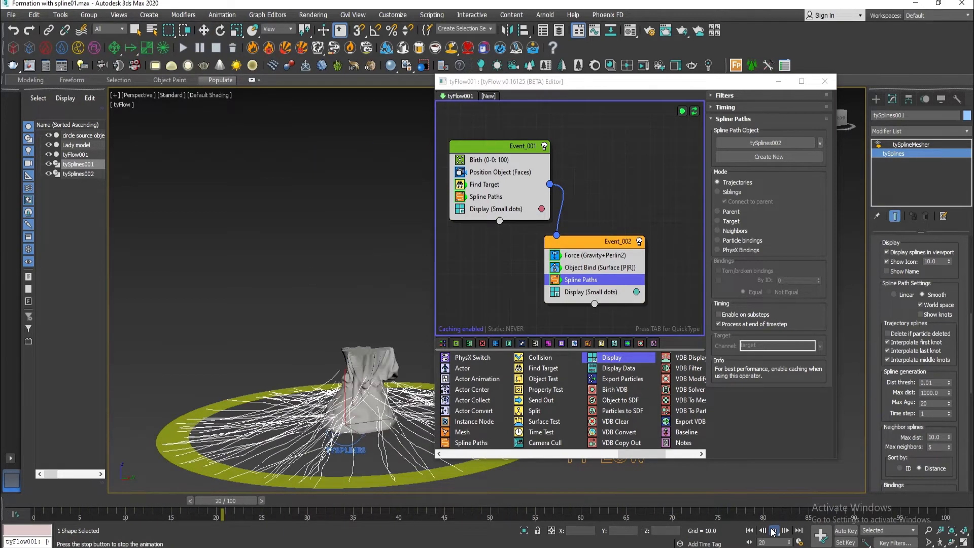
{"action": "left_click", "coordinate": [772, 530]}
{"action": "left_click_drag", "start_coordinate": [765, 501], "coordinate": [33, 502]}
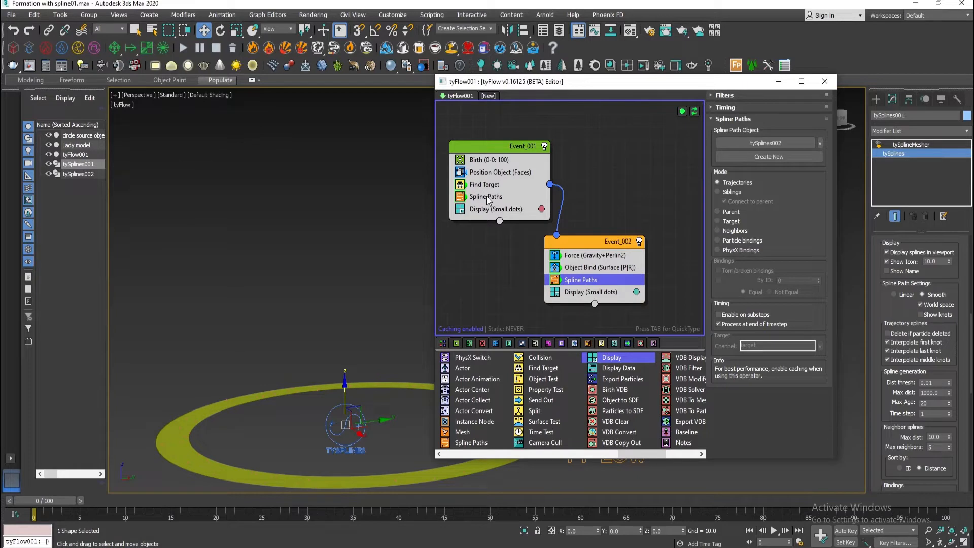
Step: Add a Mesh operator to the first event, placed between Birth and Position Object
{"action": "left_click", "coordinate": [486, 151]}
{"action": "key", "text": "Tab"}
{"action": "type", "text": "me"}
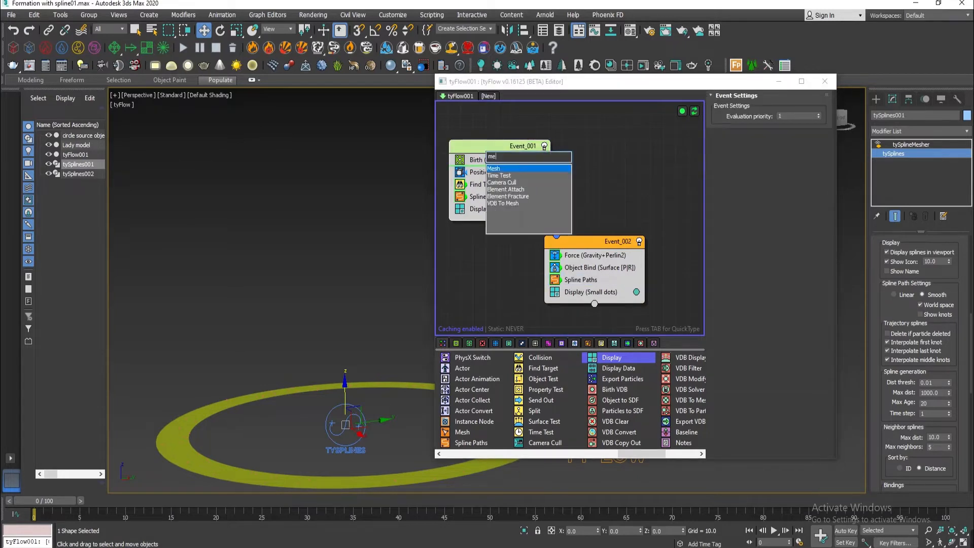
{"action": "left_click", "coordinate": [497, 170]}
{"action": "middle_click_drag", "start_coordinate": [349, 356], "coordinate": [379, 321]}
Step: Add a Mesh operator to the second event, placed above the Force operator
{"action": "left_click", "coordinate": [574, 244]}
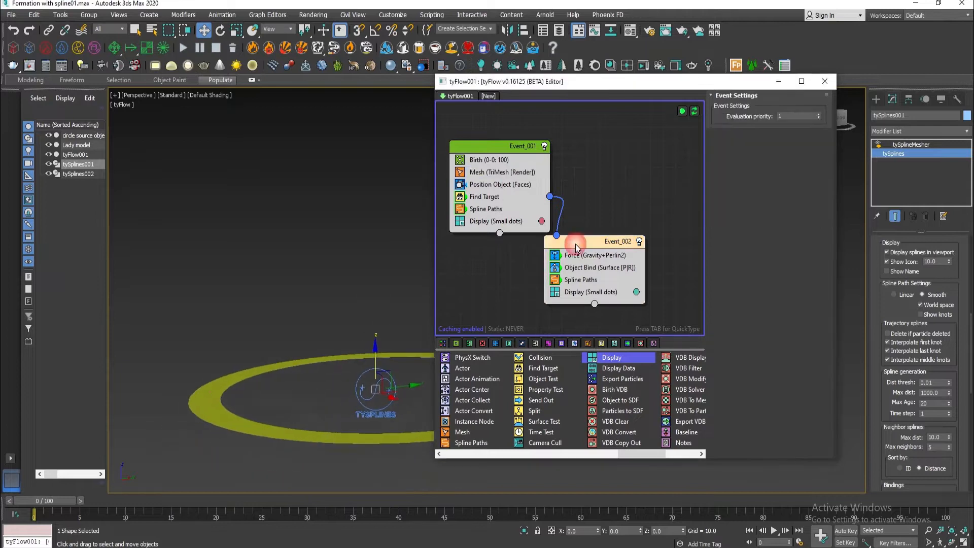
{"action": "key", "text": "Tab"}
{"action": "type", "text": "mesh"}
{"action": "key", "text": "Return"}
Step: Hide Lady model and scrub between frames 36 and 31 to inspect the spline trails alone
{"action": "left_click_drag", "start_coordinate": [45, 501], "coordinate": [371, 525]}
{"action": "key", "text": "w"}
{"action": "middle_click_drag", "start_coordinate": [397, 419], "coordinate": [383, 373]}
{"action": "scroll", "coordinate": [406, 375], "scroll_direction": "up", "scroll_amount": 4}
{"action": "scroll", "coordinate": [401, 373], "scroll_direction": "down", "scroll_amount": 2}
{"action": "middle_click_drag", "start_coordinate": [364, 205], "coordinate": [354, 203]}
{"action": "key", "text": "h"}
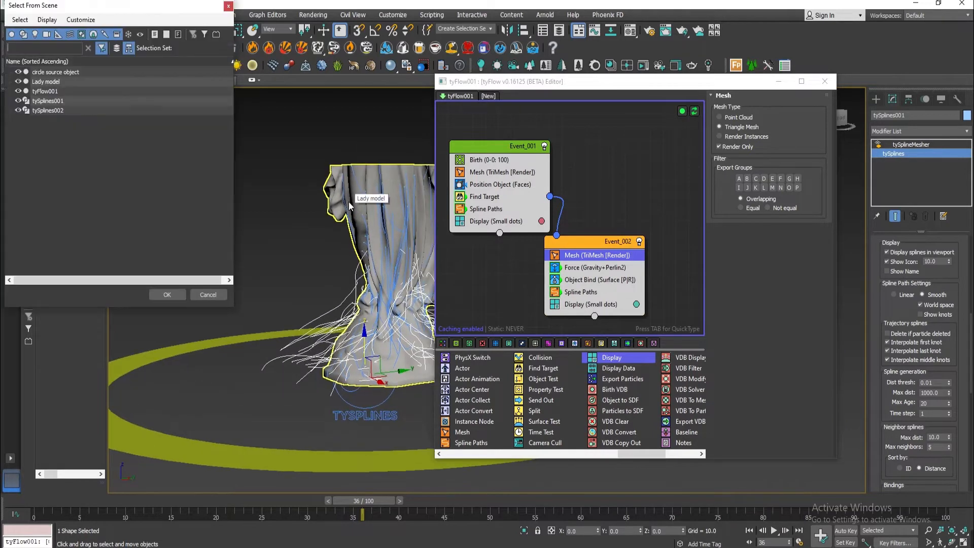
{"action": "left_click_drag", "start_coordinate": [98, 11], "coordinate": [197, 129]}
{"action": "left_click", "coordinate": [114, 201]}
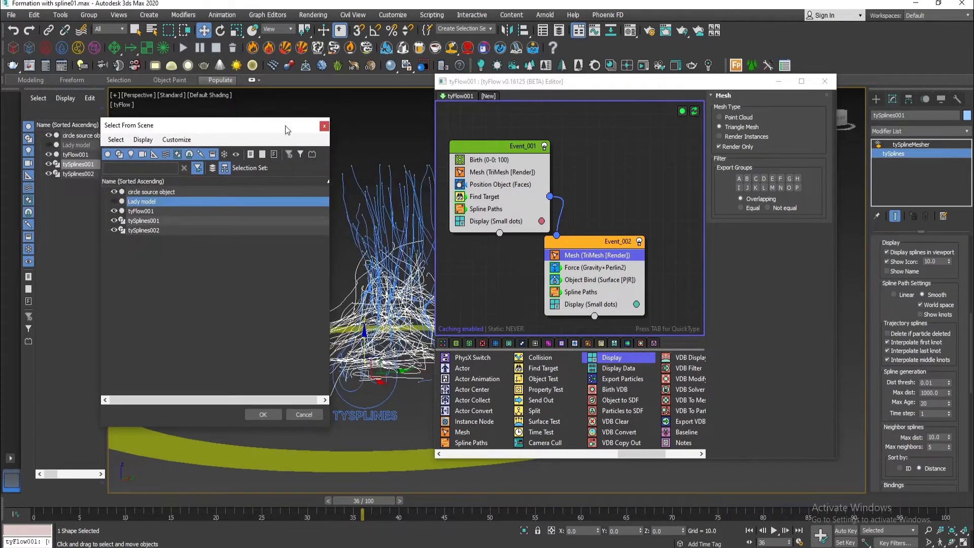
{"action": "left_click", "coordinate": [323, 125]}
{"action": "left_click_drag", "start_coordinate": [354, 501], "coordinate": [315, 518]}
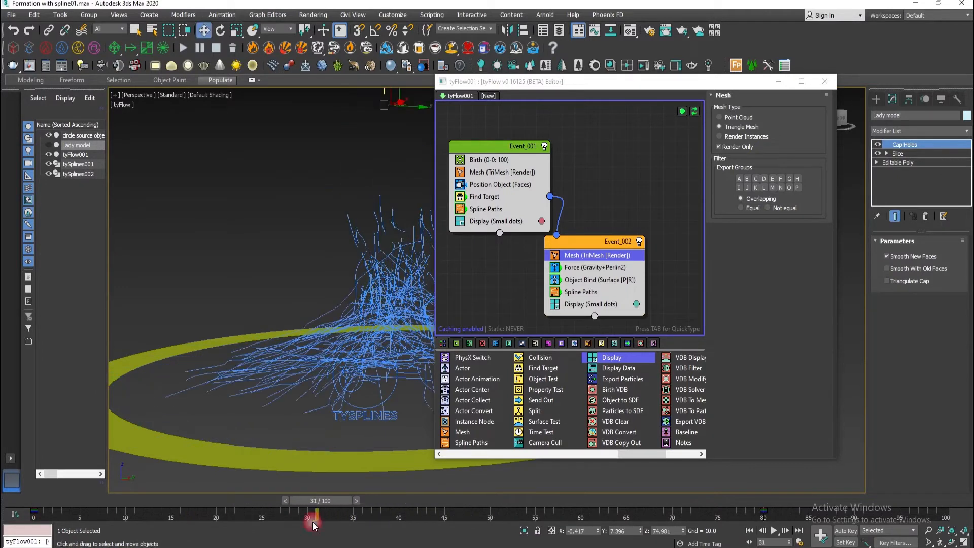
Step: Test-render the spline trails at two different frames, then scrub the animation back to frame 0
{"action": "key", "text": "shift+q"}
{"action": "left_click_drag", "start_coordinate": [187, 7], "coordinate": [445, 151]}
{"action": "left_click_drag", "start_coordinate": [317, 502], "coordinate": [240, 510]}
{"action": "key", "text": "shift+q"}
{"action": "left_click", "coordinate": [577, 111]}
{"action": "middle_click_drag", "start_coordinate": [365, 338], "coordinate": [380, 341]}
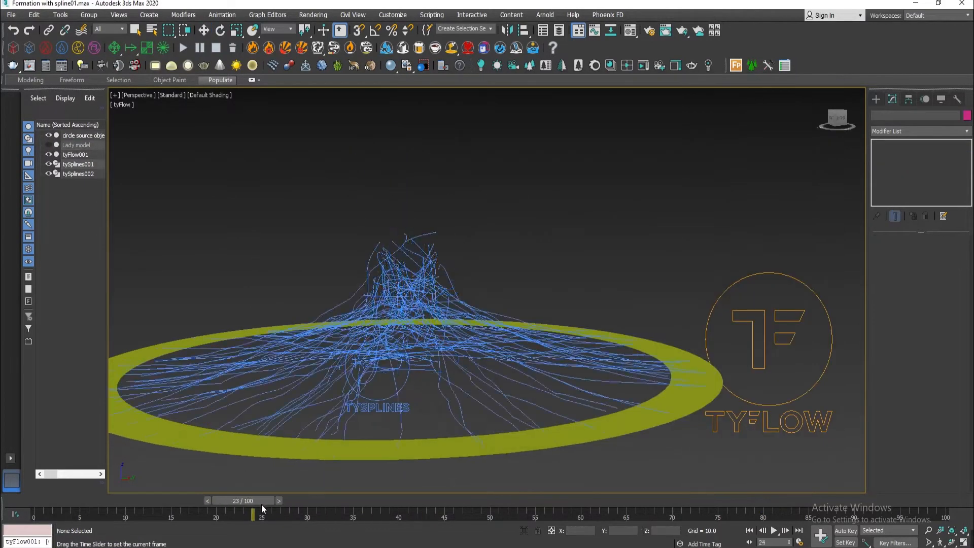
{"action": "left_click_drag", "start_coordinate": [261, 504], "coordinate": [70, 497]}
{"action": "middle_click_drag", "start_coordinate": [534, 384], "coordinate": [585, 384]}
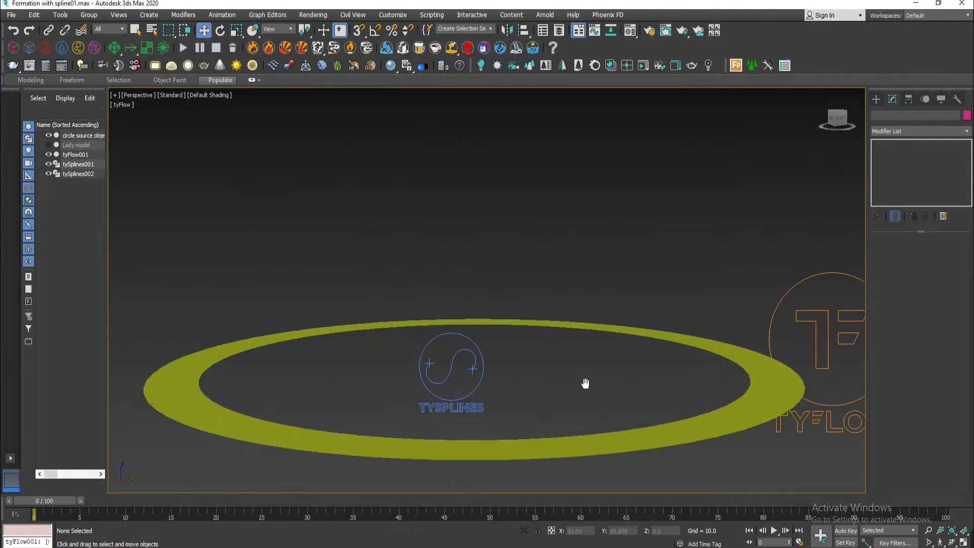
Step: Switch to the full-size Front view at frame 31 and bring up the standard camera types
{"action": "key", "text": "alt+w"}
{"action": "left_click", "coordinate": [581, 222]}
{"action": "key", "text": "alt+w"}
{"action": "left_click_drag", "start_coordinate": [58, 501], "coordinate": [377, 505]}
{"action": "middle_click_drag", "start_coordinate": [421, 382], "coordinate": [495, 375]}
{"action": "left_click_drag", "start_coordinate": [375, 503], "coordinate": [330, 518]}
{"action": "left_click", "coordinate": [875, 99]}
{"action": "left_click", "coordinate": [910, 114]}
{"action": "middle_click_drag", "start_coordinate": [555, 252], "coordinate": [544, 243]}
Step: Set the renderer to Redshift Renderer with HDTV (video) output at 1280x720 and Force 2-Sided enabled
{"action": "key", "text": "F10"}
{"action": "left_click", "coordinate": [520, 75]}
{"action": "left_click", "coordinate": [507, 134]}
{"action": "left_click", "coordinate": [490, 259]}
{"action": "left_click", "coordinate": [473, 393]}
{"action": "left_click", "coordinate": [544, 285]}
{"action": "left_click", "coordinate": [518, 347]}
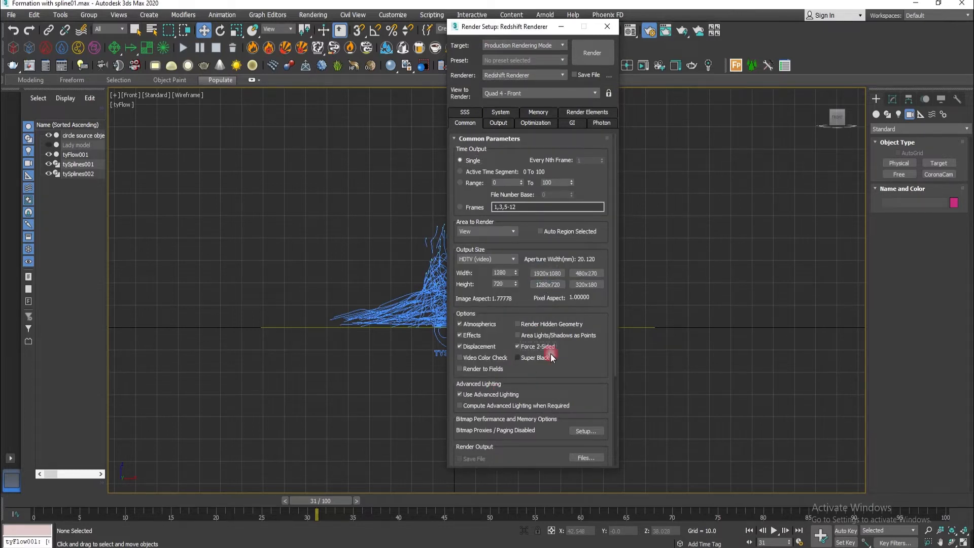
{"action": "scroll", "coordinate": [583, 381], "scroll_direction": "down", "scroll_amount": 3}
{"action": "left_click", "coordinate": [606, 27]}
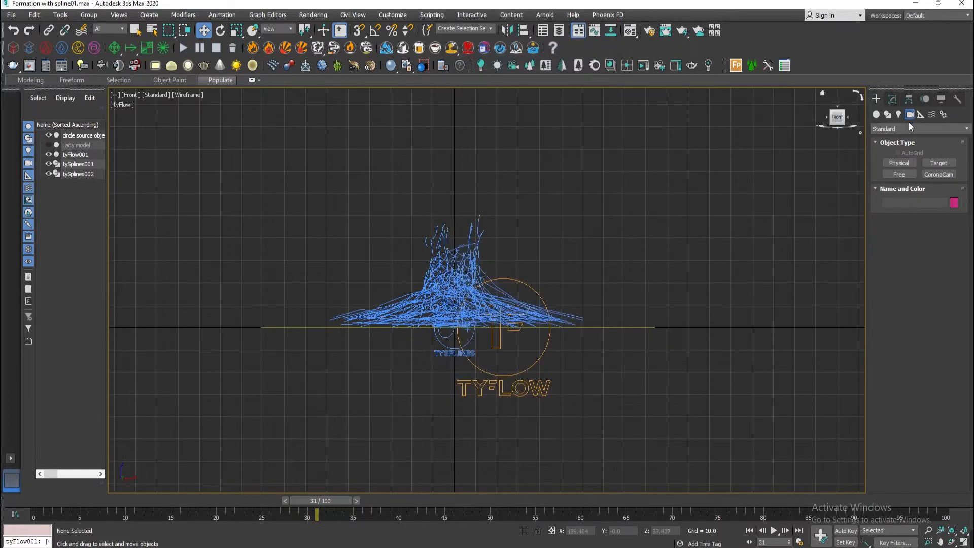
Step: Place a standard Free camera over the spline trails in the Front view
{"action": "left_click", "coordinate": [898, 174]}
{"action": "left_click", "coordinate": [459, 301]}
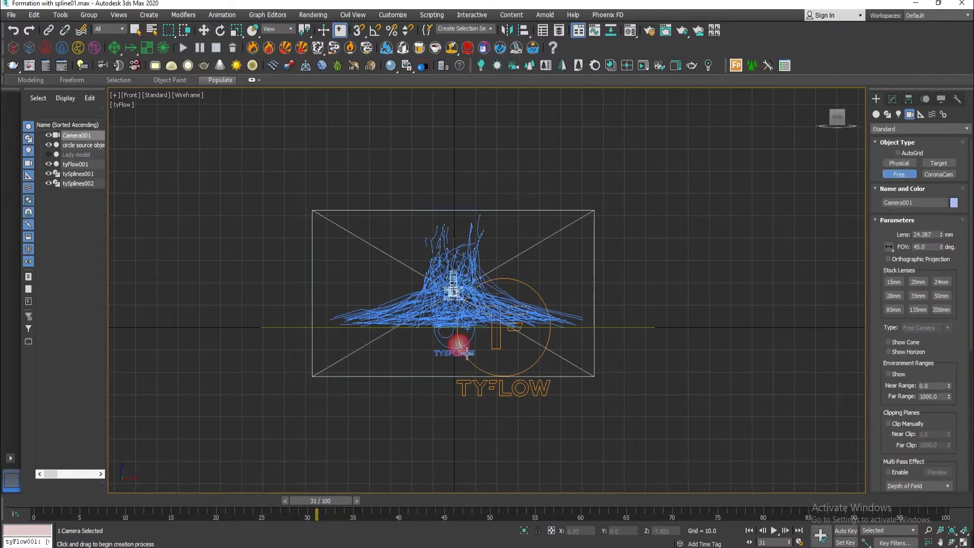
{"action": "key", "text": "alt+w"}
{"action": "key", "text": "alt+w"}
Step: Align the camera centre to centre with the circle source object in the Top view
{"action": "key", "text": "alt+a"}
{"action": "left_click", "coordinate": [550, 437]}
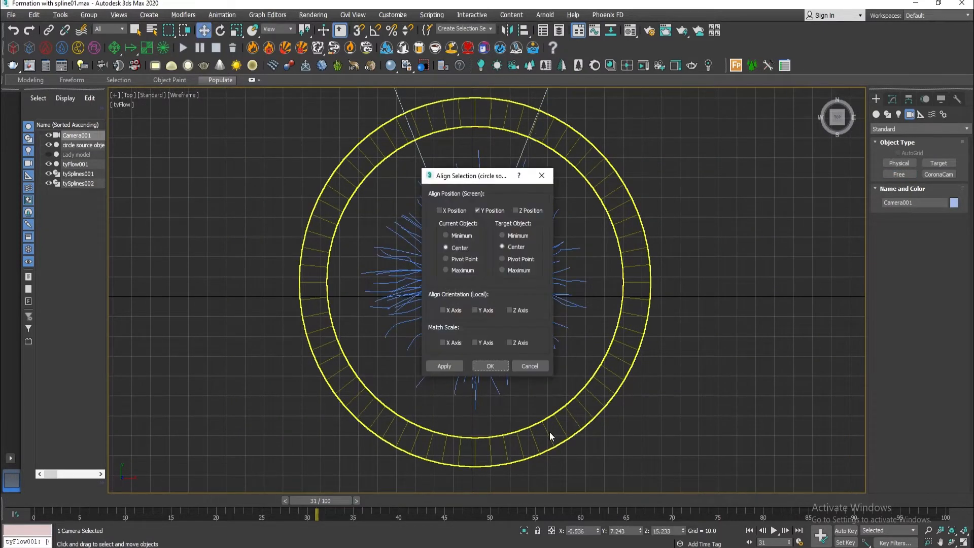
{"action": "left_click", "coordinate": [502, 366]}
{"action": "key", "text": "alt+a"}
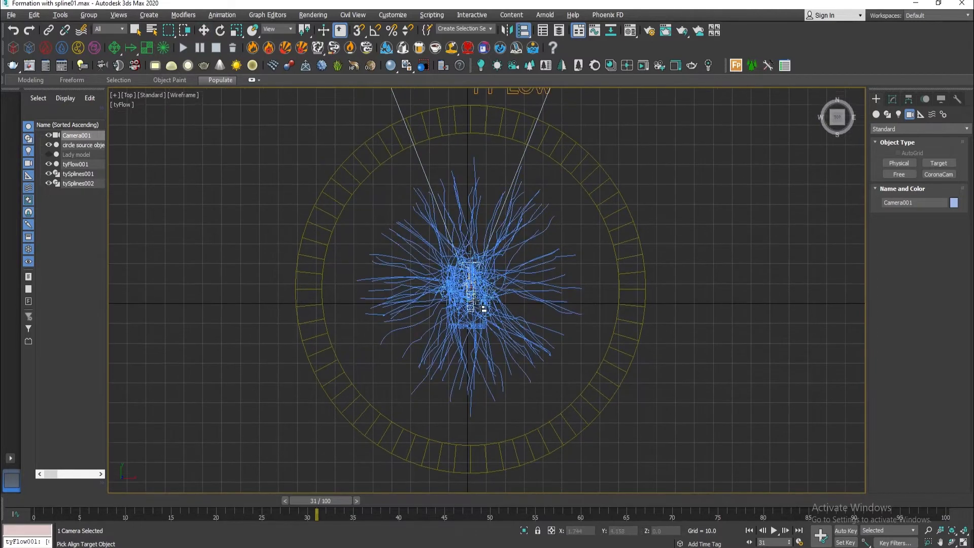
{"action": "left_click", "coordinate": [542, 453]}
{"action": "left_click", "coordinate": [497, 366]}
{"action": "key", "text": "g"}
{"action": "middle_click_drag", "start_coordinate": [518, 391], "coordinate": [514, 370]}
Step: Create a Dummy helper around the centre of the spline trails in the Top view
{"action": "left_click", "coordinate": [877, 115]}
{"action": "left_click", "coordinate": [931, 114]}
{"action": "left_click", "coordinate": [920, 114]}
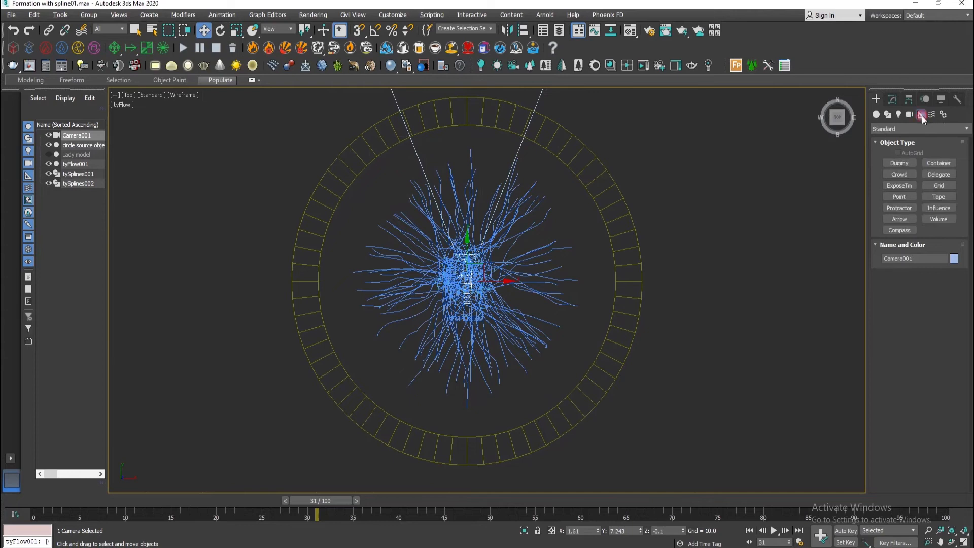
{"action": "left_click", "coordinate": [898, 163]}
{"action": "middle_click_drag", "start_coordinate": [484, 296], "coordinate": [485, 308]}
{"action": "left_click_drag", "start_coordinate": [467, 294], "coordinate": [479, 327]}
{"action": "right_click", "coordinate": [479, 328]}
Step: Align the dummy to Camera001, picking the camera by name
{"action": "key", "text": "alt+a"}
{"action": "middle_click_drag", "start_coordinate": [489, 348], "coordinate": [556, 334]}
{"action": "key", "text": "h"}
{"action": "left_click", "coordinate": [56, 81]}
{"action": "left_click", "coordinate": [45, 71]}
{"action": "left_click", "coordinate": [167, 294]}
{"action": "left_click", "coordinate": [490, 366]}
Step: Show the Camera001 view with safe frames and default shading in the four-view layout, at frame 24
{"action": "key", "text": "alt+w"}
{"action": "right_click", "coordinate": [379, 377]}
{"action": "key", "text": "c"}
{"action": "left_click", "coordinate": [141, 300]}
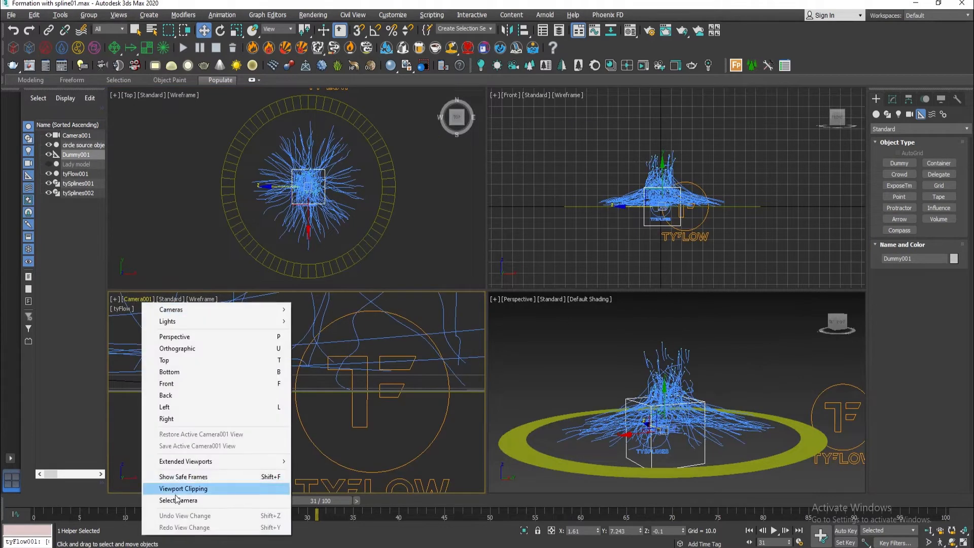
{"action": "left_click", "coordinate": [183, 476]}
{"action": "key", "text": "F3"}
{"action": "mouse_move", "coordinate": [327, 501]}
{"action": "left_mouse_down"}
{"action": "mouse_move", "coordinate": [48, 503]}
{"action": "mouse_move", "coordinate": [260, 502]}
{"action": "left_mouse_up"}
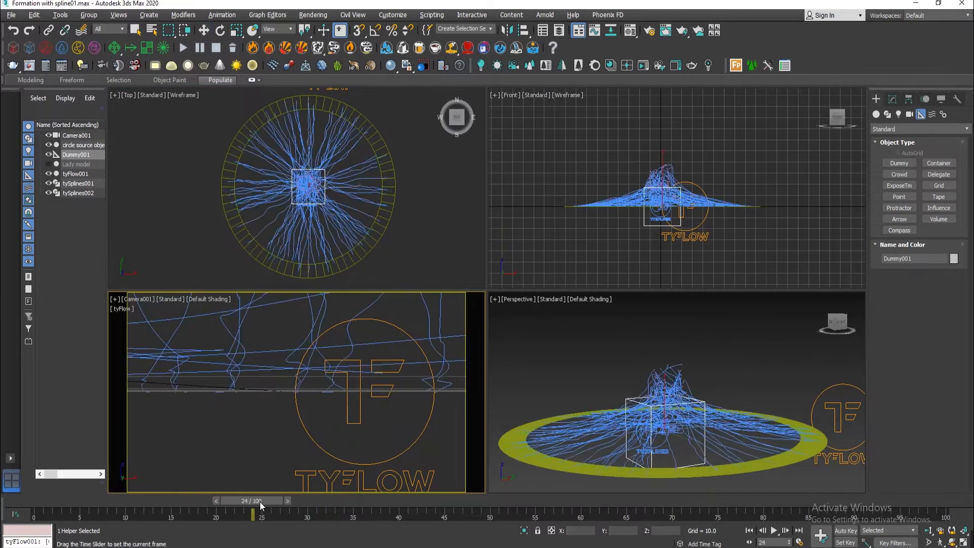
Step: Scale the dummy down around the camera
{"action": "key", "text": "w"}
{"action": "right_click", "coordinate": [732, 221]}
{"action": "key", "text": "r"}
{"action": "left_click_drag", "start_coordinate": [666, 206], "coordinate": [602, 403]}
{"action": "key", "text": "w"}
{"action": "scroll", "coordinate": [325, 185], "scroll_direction": "up", "scroll_amount": 15}
{"action": "scroll", "coordinate": [364, 210], "scroll_direction": "down", "scroll_amount": 10}
{"action": "scroll", "coordinate": [359, 196], "scroll_direction": "up", "scroll_amount": 5}
{"action": "scroll", "coordinate": [359, 213], "scroll_direction": "down", "scroll_amount": 3}
Step: Shrink the dummy further and move it just in front of the camera in the Top view, to about Y 8.8
{"action": "left_click_drag", "start_coordinate": [336, 212], "coordinate": [335, 110]}
{"action": "scroll", "coordinate": [329, 122], "scroll_direction": "down", "scroll_amount": 3}
{"action": "scroll", "coordinate": [317, 180], "scroll_direction": "down", "scroll_amount": 6}
{"action": "left_click_drag", "start_coordinate": [321, 143], "coordinate": [288, 348]}
{"action": "key", "text": "r"}
{"action": "key", "text": "w"}
{"action": "left_click_drag", "start_coordinate": [323, 123], "coordinate": [308, 332]}
{"action": "key", "text": "r"}
{"action": "key", "text": "w"}
{"action": "scroll", "coordinate": [323, 187], "scroll_direction": "up", "scroll_amount": 8}
{"action": "middle_click_drag", "start_coordinate": [317, 248], "coordinate": [330, 168]}
{"action": "scroll", "coordinate": [310, 168], "scroll_direction": "up", "scroll_amount": 4}
{"action": "mouse_move", "coordinate": [309, 168]}
{"action": "left_mouse_down"}
{"action": "mouse_move", "coordinate": [325, 196]}
{"action": "mouse_move", "coordinate": [313, 181]}
{"action": "left_mouse_up"}
Step: Widen the field of view of Camera001
{"action": "right_click", "coordinate": [482, 464]}
{"action": "left_click", "coordinate": [928, 540]}
{"action": "left_click_drag", "start_coordinate": [289, 412], "coordinate": [289, 440]}
{"action": "right_click", "coordinate": [289, 439]}
Step: Fine-tune the dummy's uniform scale in the Top view
{"action": "right_click", "coordinate": [311, 189]}
{"action": "key", "text": "r"}
{"action": "left_click_drag", "start_coordinate": [311, 190], "coordinate": [319, 162]}
{"action": "key", "text": "w"}
Step: Link Camera001 to Dummy001 as its child
{"action": "left_click", "coordinate": [307, 245]}
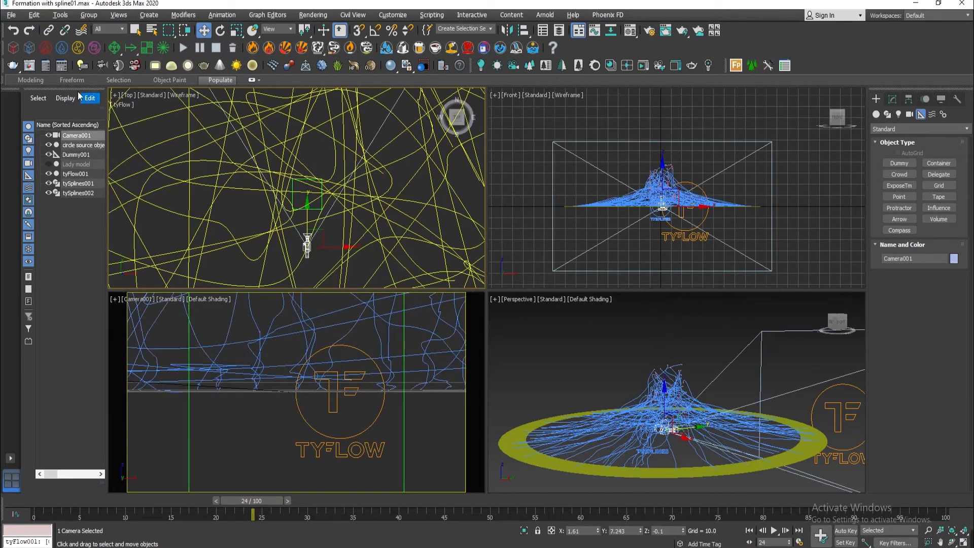
{"action": "left_click", "coordinate": [48, 31]}
{"action": "left_click_drag", "start_coordinate": [319, 216], "coordinate": [317, 208]}
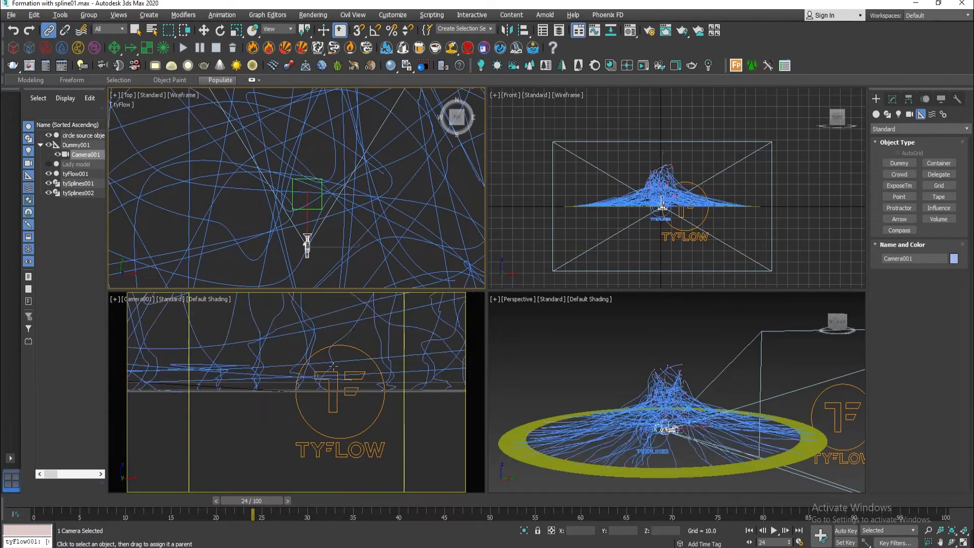
{"action": "key", "text": "w"}
Step: In the full-size camera view, scale the dummy and raise it to about Z 9.3 to frame the spline trails
{"action": "right_click", "coordinate": [269, 381]}
{"action": "key", "text": "alt+w"}
{"action": "left_click", "coordinate": [269, 388]}
{"action": "key", "text": "r"}
{"action": "left_click_drag", "start_coordinate": [497, 300], "coordinate": [497, 196]}
{"action": "key", "text": "w"}
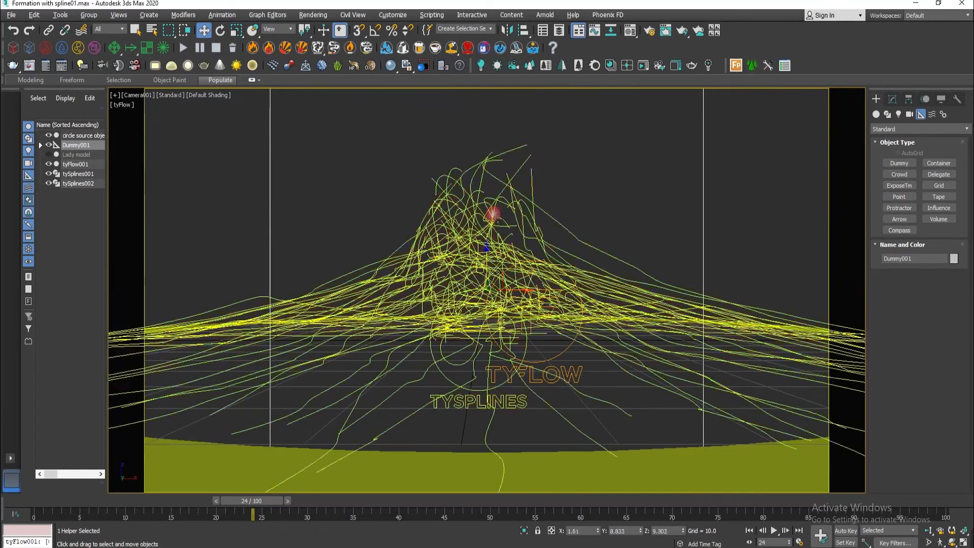
{"action": "key", "text": "r"}
{"action": "left_click_drag", "start_coordinate": [491, 284], "coordinate": [489, 292]}
{"action": "key", "text": "w"}
Step: Hide the circle source object, scrub a few frames and return to frame 0
{"action": "key", "text": "h"}
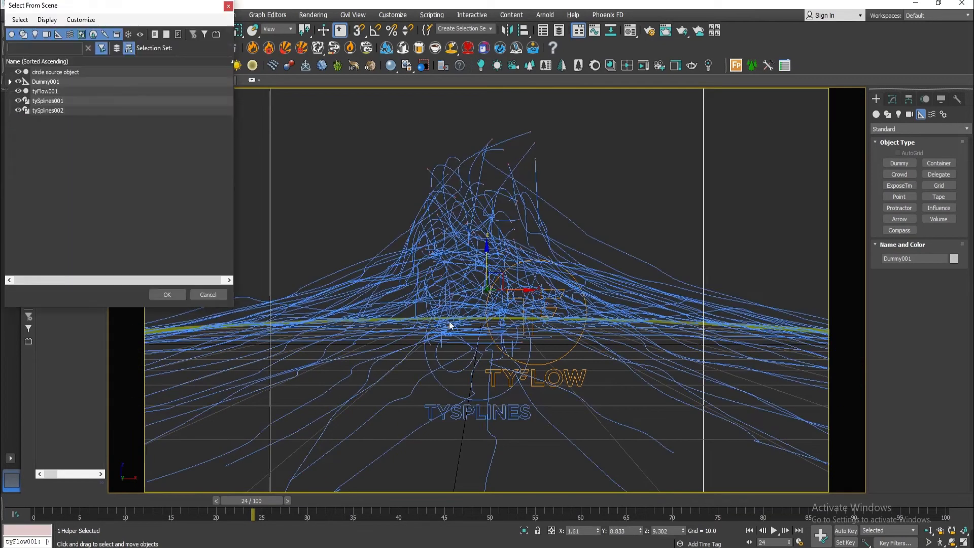
{"action": "left_click", "coordinate": [18, 72]}
{"action": "left_click", "coordinate": [167, 295]}
{"action": "left_click_drag", "start_coordinate": [252, 514], "coordinate": [270, 488]}
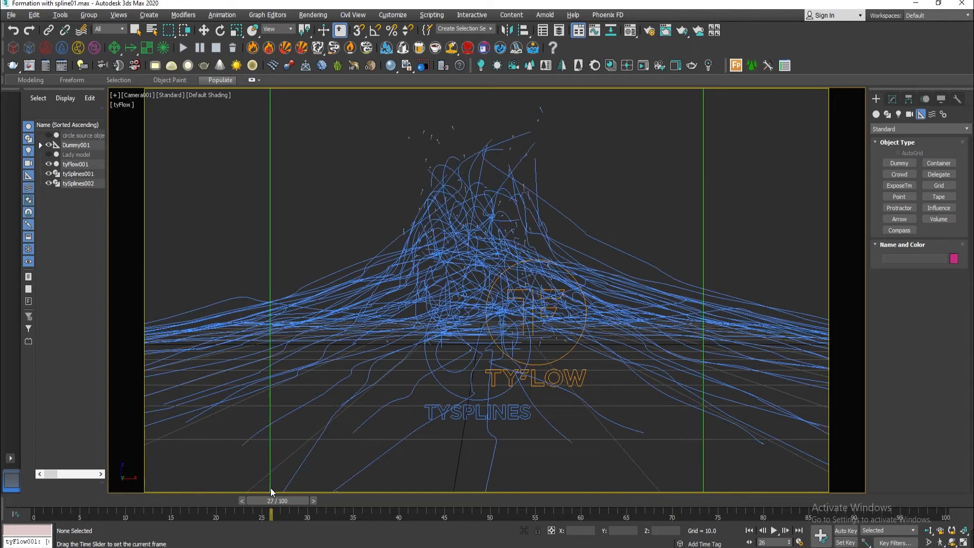
{"action": "key", "text": "Home"}
Step: Turn on automatic keyframing and key the dummy at frame 30, scaled to about 106.5% and moved upward
{"action": "left_click", "coordinate": [270, 288]}
{"action": "left_click", "coordinate": [854, 530]}
{"action": "left_click_drag", "start_coordinate": [81, 500], "coordinate": [315, 505]}
{"action": "key", "text": "r"}
{"action": "left_click_drag", "start_coordinate": [542, 293], "coordinate": [500, 260]}
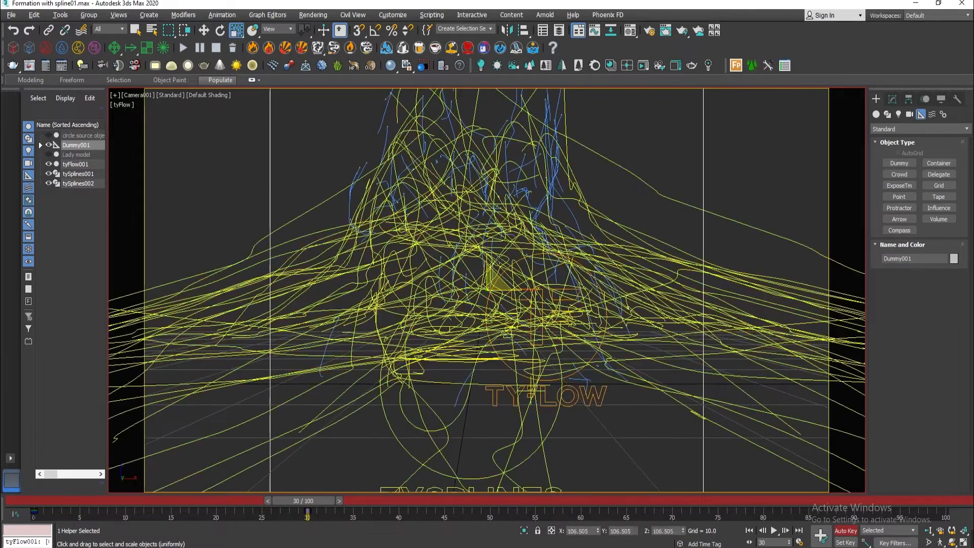
{"action": "key", "text": "w"}
{"action": "left_click_drag", "start_coordinate": [501, 145], "coordinate": [500, 97]}
Step: Key the dummy at frame 75, raised to about Z 102, rotated and rescaled to frame the angel's upper body
{"action": "left_click_drag", "start_coordinate": [317, 502], "coordinate": [833, 498]}
{"action": "key", "text": "alt+w"}
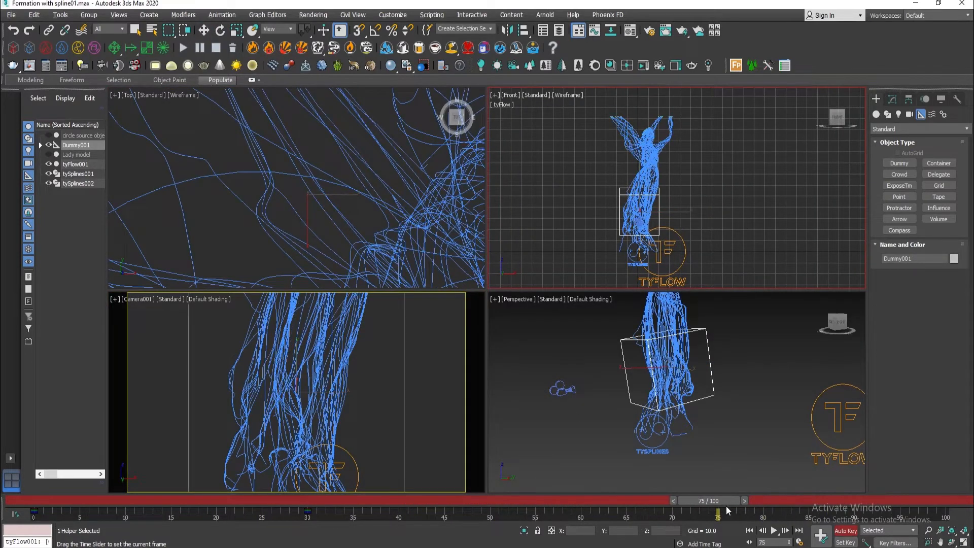
{"action": "key", "text": "w"}
{"action": "mouse_move", "coordinate": [300, 363]}
{"action": "left_mouse_down"}
{"action": "mouse_move", "coordinate": [308, 291]}
{"action": "mouse_move", "coordinate": [409, 4]}
{"action": "mouse_move", "coordinate": [306, 346]}
{"action": "left_mouse_up"}
{"action": "key", "text": "e"}
{"action": "left_click_drag", "start_coordinate": [315, 387], "coordinate": [304, 405]}
{"action": "key", "text": "r"}
{"action": "key", "text": "w"}
Step: Extend the active time segment to 150 frames and move to frame 150
{"action": "mouse_move", "coordinate": [730, 513]}
{"action": "left_mouse_down"}
{"action": "mouse_move", "coordinate": [297, 506]}
{"action": "mouse_move", "coordinate": [747, 507]}
{"action": "left_mouse_up"}
{"action": "left_click_drag", "start_coordinate": [905, 514], "coordinate": [811, 503]}
{"action": "left_click_drag", "start_coordinate": [884, 500], "coordinate": [925, 519]}
{"action": "key", "text": "w"}
{"action": "right_click_drag", "start_coordinate": [924, 518], "coordinate": [558, 535], "text": "ctrl+alt"}
{"action": "left_click_drag", "start_coordinate": [685, 501], "coordinate": [732, 502]}
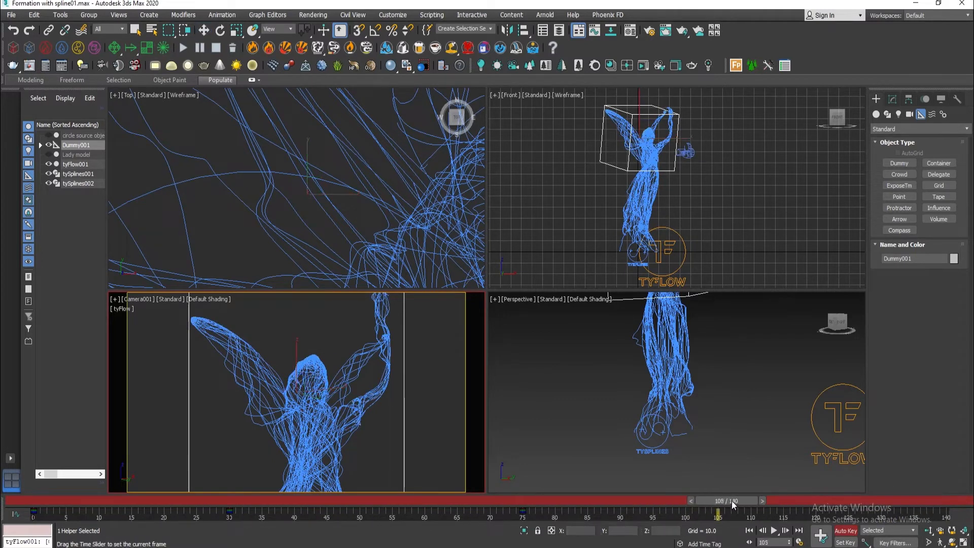
{"action": "right_click_drag", "start_coordinate": [759, 509], "coordinate": [636, 510], "text": "ctrl+alt"}
{"action": "left_click_drag", "start_coordinate": [651, 501], "coordinate": [847, 499]}
{"action": "right_click_drag", "start_coordinate": [811, 516], "coordinate": [919, 514], "text": "ctrl+alt"}
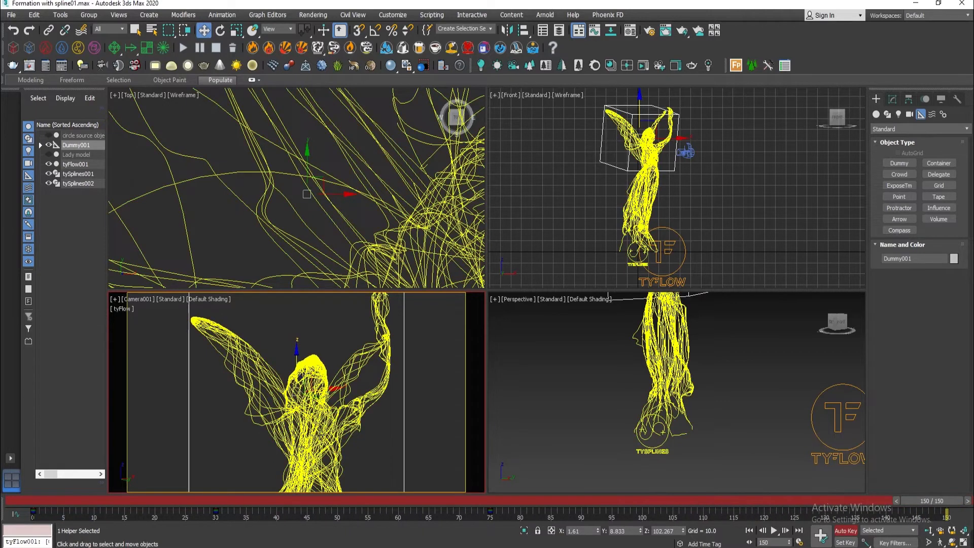
Step: Key a rotation of the dummy at frame 150 that swings the camera around the statue, and scrub through it
{"action": "key", "text": "e"}
{"action": "left_click_drag", "start_coordinate": [320, 393], "coordinate": [522, 400]}
{"action": "left_click_drag", "start_coordinate": [922, 501], "coordinate": [163, 515]}
Step: Set the dummy's animation keys to linear tangents in the Curve Editor
{"action": "left_click", "coordinate": [266, 15]}
{"action": "left_click", "coordinate": [284, 26]}
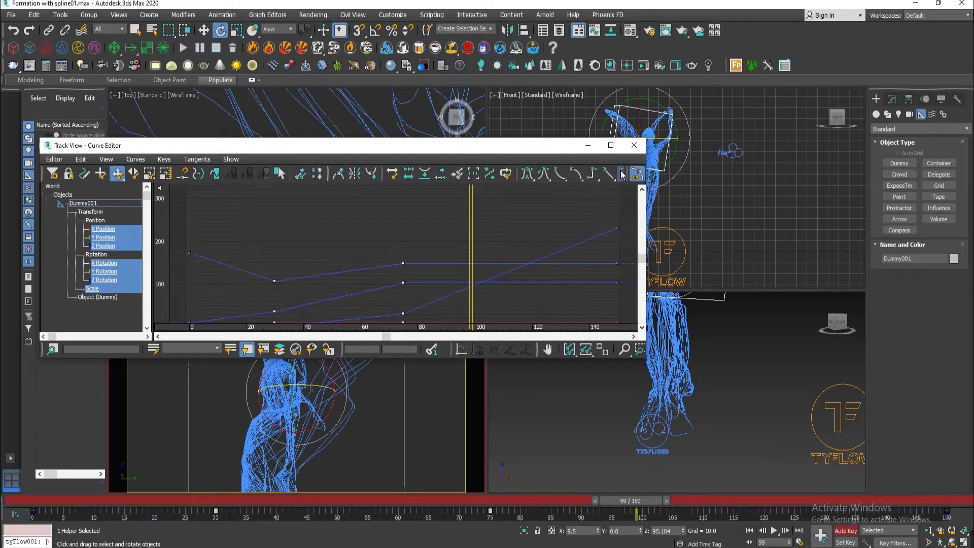
{"action": "left_click", "coordinate": [634, 145]}
Step: Turn off automatic keyframing, save the scene and return to the full-size camera view
{"action": "mouse_move", "coordinate": [83, 495]}
{"action": "left_mouse_down"}
{"action": "mouse_move", "coordinate": [948, 516]}
{"action": "mouse_move", "coordinate": [33, 476]}
{"action": "mouse_move", "coordinate": [192, 506]}
{"action": "mouse_move", "coordinate": [287, 501]}
{"action": "mouse_move", "coordinate": [154, 491]}
{"action": "mouse_move", "coordinate": [76, 501]}
{"action": "mouse_move", "coordinate": [92, 501]}
{"action": "left_mouse_up"}
{"action": "left_click", "coordinate": [846, 531]}
{"action": "key", "text": "ctrl+s"}
{"action": "key", "text": "alt+w"}
{"action": "left_click", "coordinate": [340, 264]}
{"action": "key", "text": "w"}
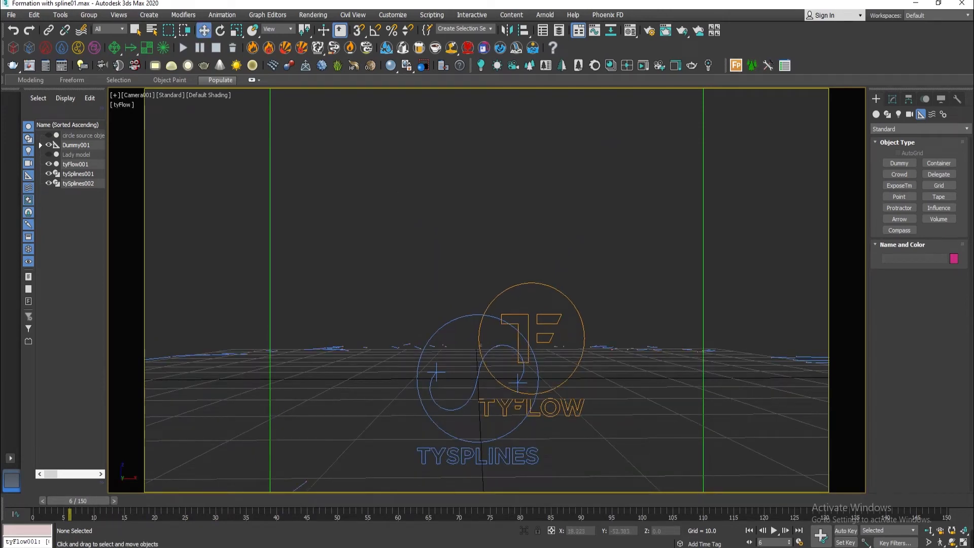
Step: Start a progressive Redshift render of frame 15 through Camera001 in a smaller render window
{"action": "left_click_drag", "start_coordinate": [83, 500], "coordinate": [151, 516]}
{"action": "key", "text": "w"}
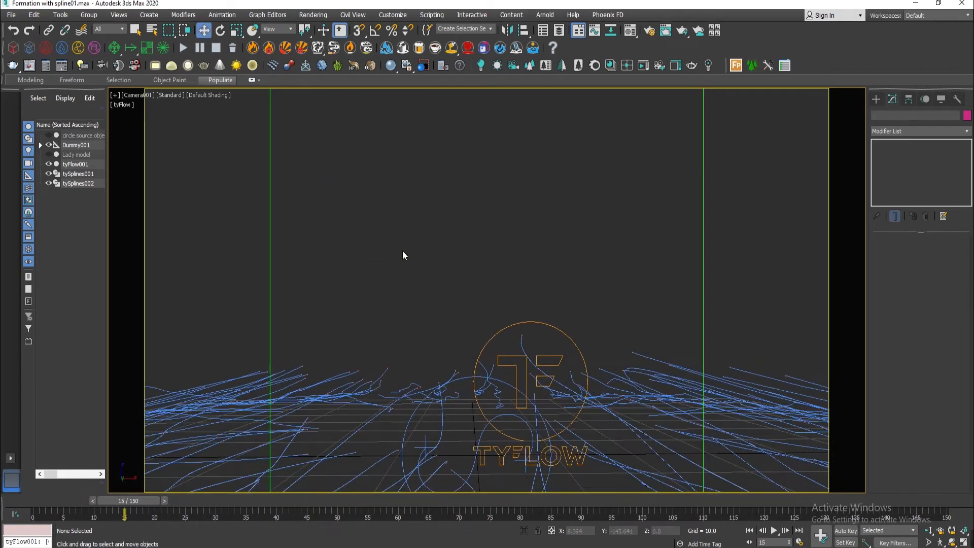
{"action": "key", "text": "shift+q"}
{"action": "left_click_drag", "start_coordinate": [571, 109], "coordinate": [339, 54]}
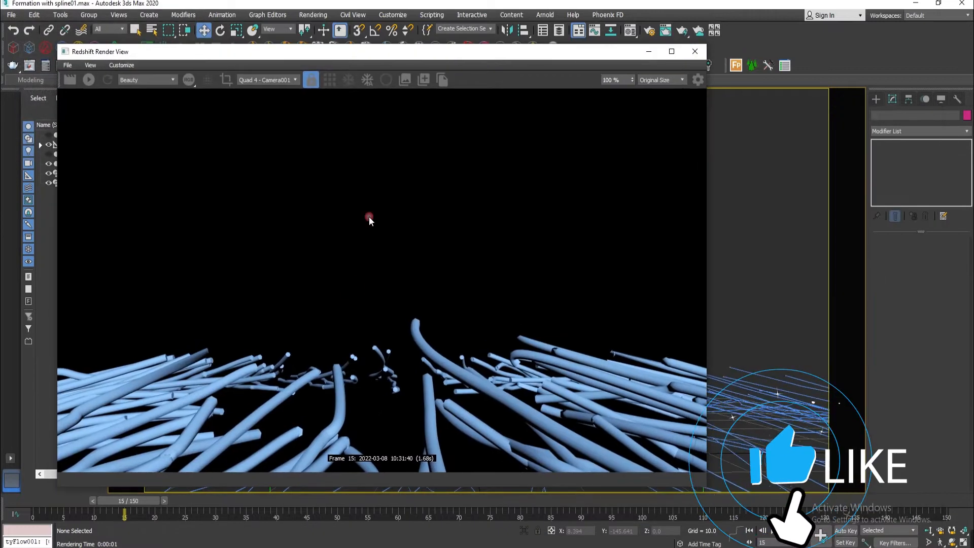
{"action": "left_click", "coordinate": [89, 79]}
{"action": "scroll", "coordinate": [256, 197], "scroll_direction": "down", "scroll_amount": 7}
{"action": "scroll", "coordinate": [256, 202], "scroll_direction": "up", "scroll_amount": 1}
{"action": "left_click_drag", "start_coordinate": [279, 51], "coordinate": [279, 90]}
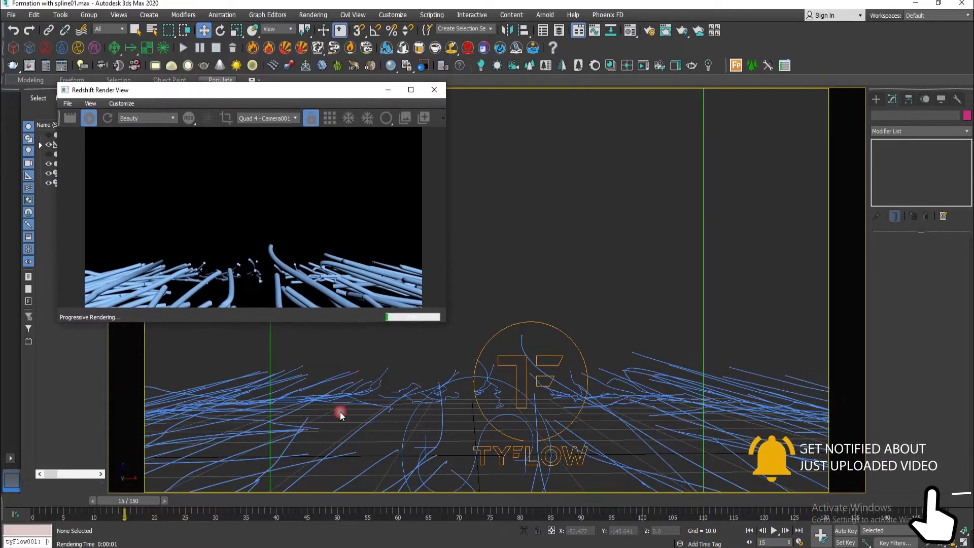
Step: Set the tySplineMesher radius of tySplines001 to 0.15 and restart the progressive render
{"action": "left_click", "coordinate": [340, 412]}
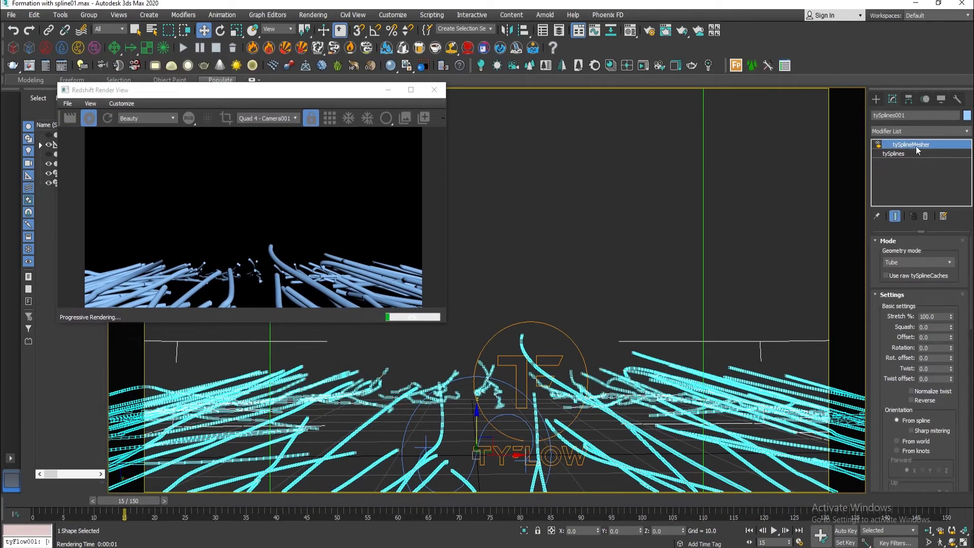
{"action": "scroll", "coordinate": [916, 327], "scroll_direction": "down", "scroll_amount": 6}
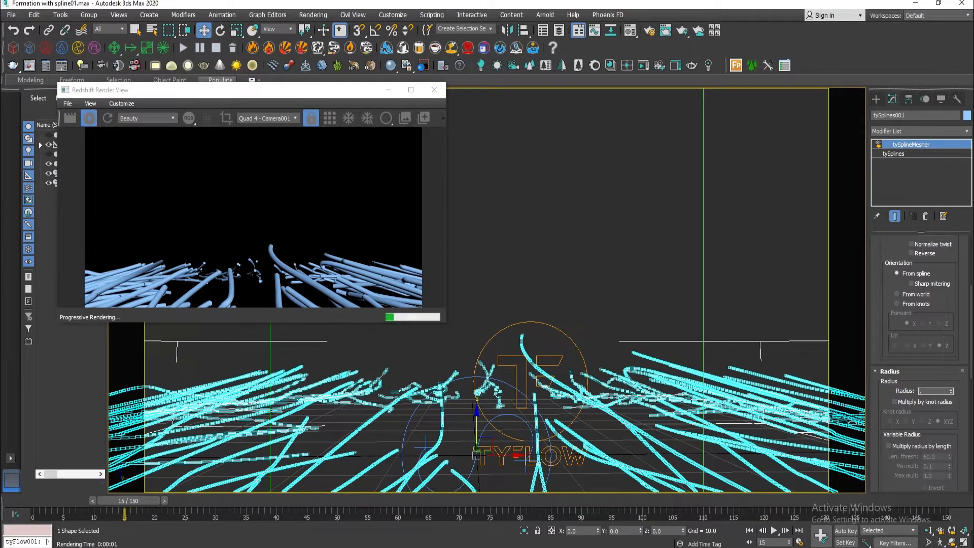
{"action": "key", "text": "Return"}
{"action": "left_click", "coordinate": [88, 118]}
{"action": "left_click", "coordinate": [87, 119]}
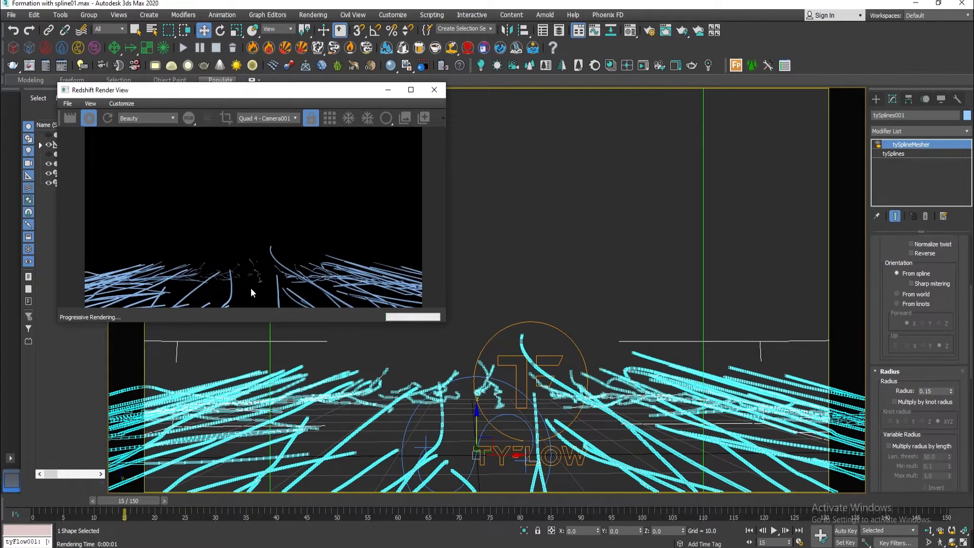
Step: Set the tySplineMesher radius of tySplines001 to 0.05 and restart the progressive render
{"action": "middle_click_drag", "start_coordinate": [308, 278], "coordinate": [311, 257]}
{"action": "scroll", "coordinate": [314, 267], "scroll_direction": "up", "scroll_amount": 2}
{"action": "scroll", "coordinate": [355, 268], "scroll_direction": "down", "scroll_amount": 2}
{"action": "scroll", "coordinate": [348, 270], "scroll_direction": "up", "scroll_amount": 1}
{"action": "left_click", "coordinate": [922, 392]}
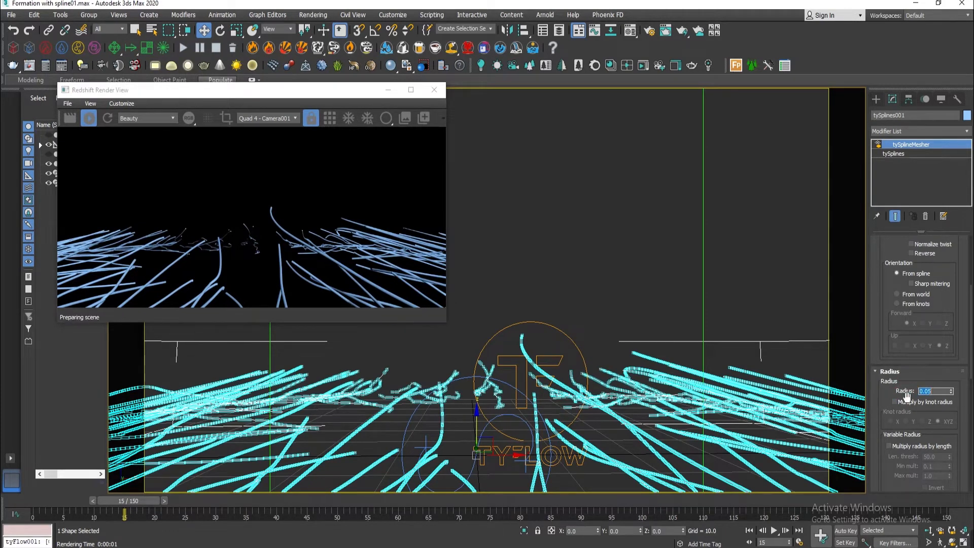
{"action": "left_click", "coordinate": [93, 121]}
{"action": "left_click", "coordinate": [90, 116]}
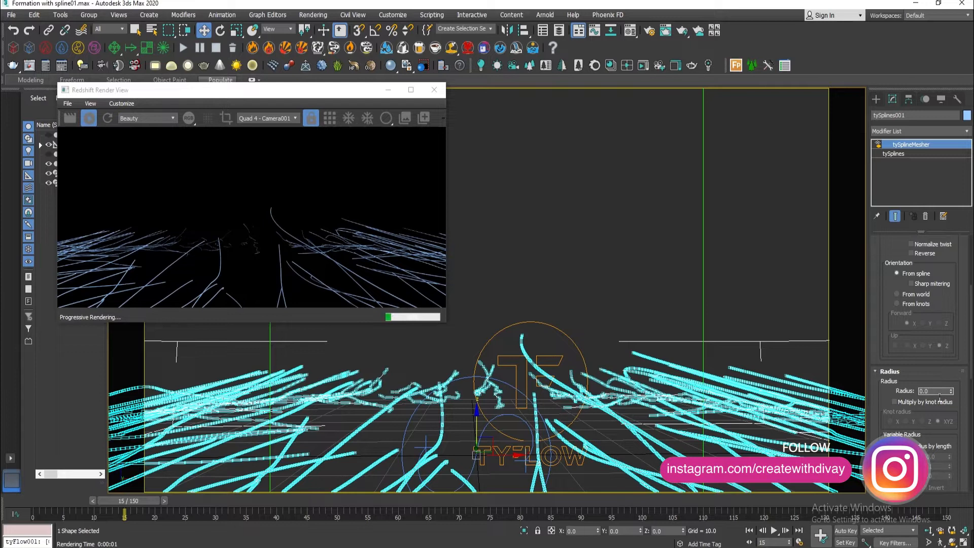
Step: Reduce the tySplineMesher radius of tySplines001 to 0.03 and restart the progressive render
{"action": "type", "text": "0.03"}
{"action": "key", "text": "Return"}
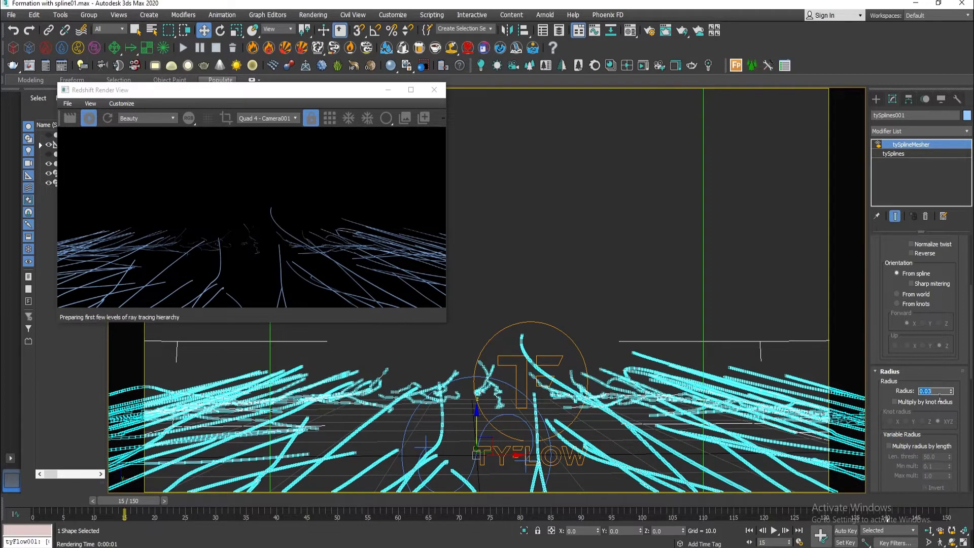
{"action": "left_click", "coordinate": [89, 116]}
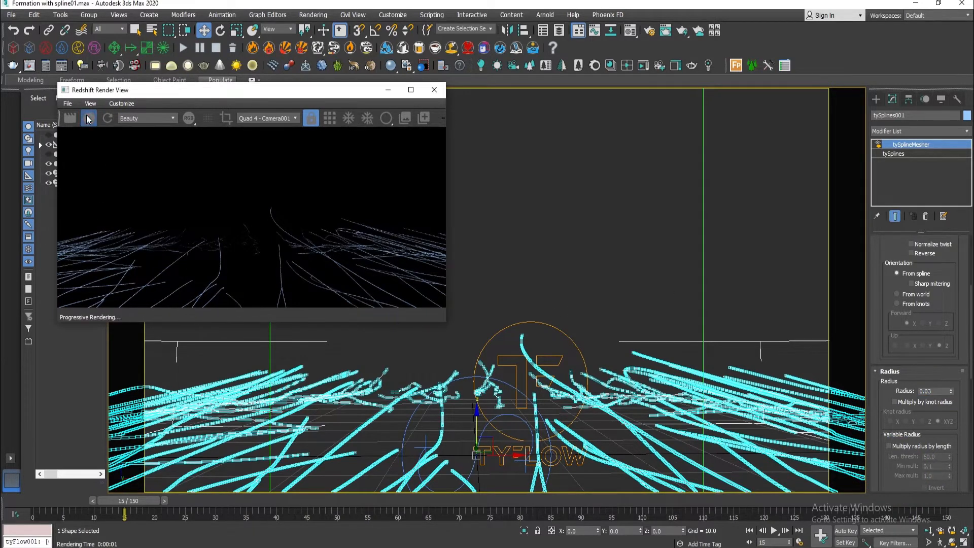
Step: Render frame 29, set the tySplineMesher radius of tySplines002 to 0.03 and restart the progressive render
{"action": "left_click_drag", "start_coordinate": [114, 499], "coordinate": [203, 502]}
{"action": "left_click", "coordinate": [92, 118]}
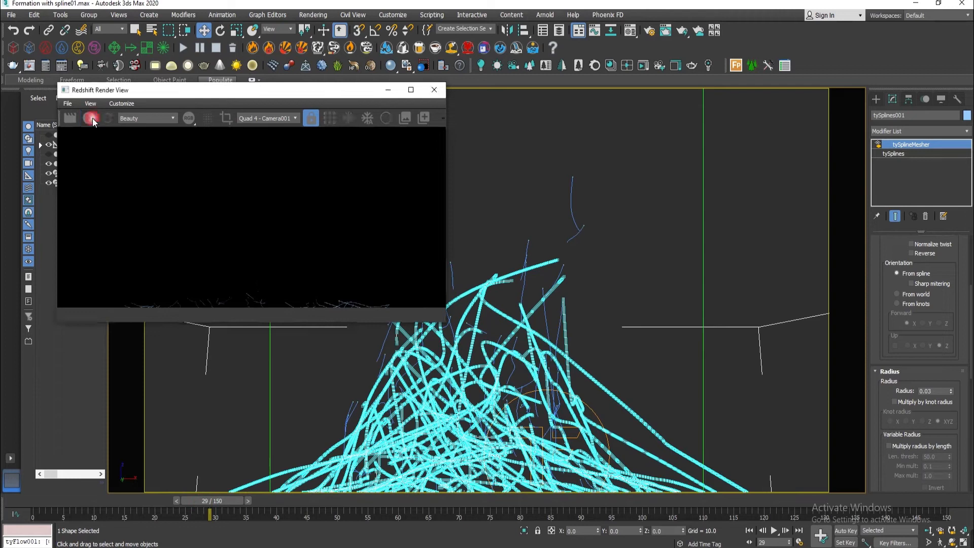
{"action": "left_click", "coordinate": [575, 212]}
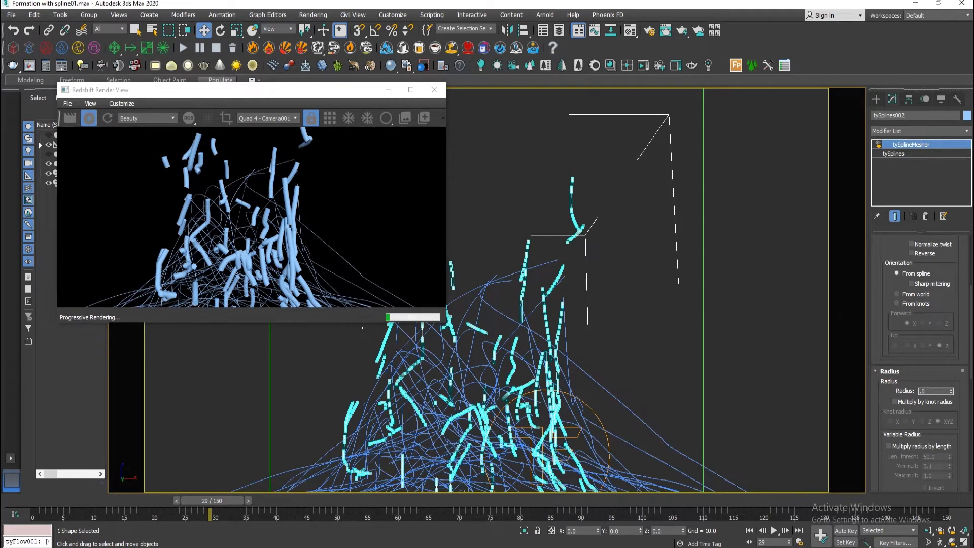
{"action": "key", "text": "Return"}
{"action": "left_click", "coordinate": [95, 117]}
{"action": "left_click", "coordinate": [90, 119]}
Step: Preview the thinner splines at frames 48 and 81 in the progressive render
{"action": "left_click_drag", "start_coordinate": [219, 501], "coordinate": [339, 505]}
{"action": "left_click", "coordinate": [94, 112]}
{"action": "left_click", "coordinate": [93, 112]}
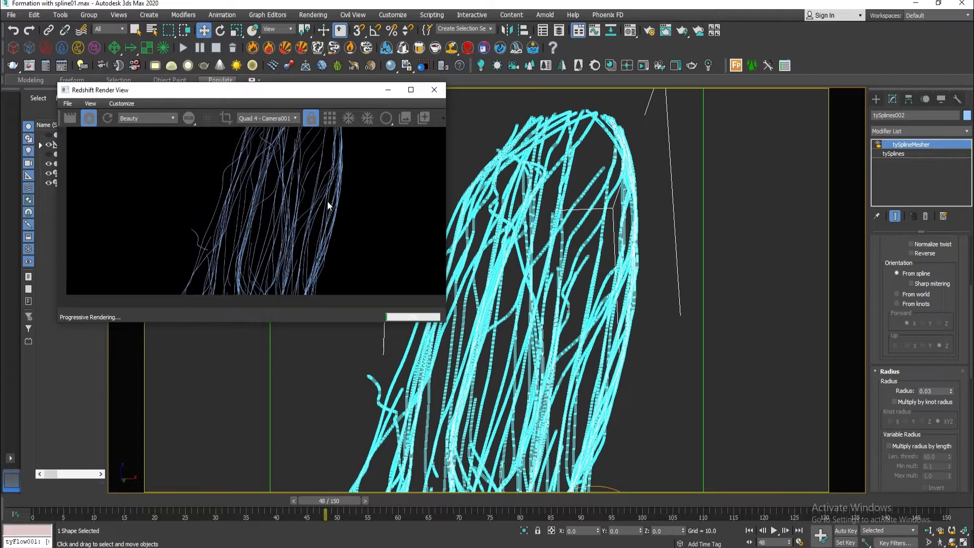
{"action": "scroll", "coordinate": [309, 248], "scroll_direction": "down", "scroll_amount": 2}
{"action": "left_click_drag", "start_coordinate": [360, 500], "coordinate": [541, 501]}
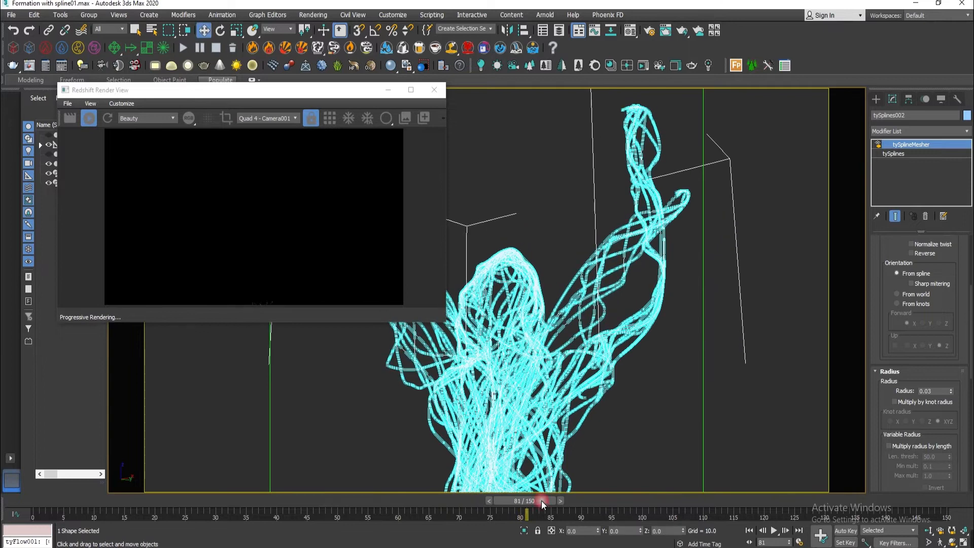
{"action": "left_click", "coordinate": [93, 117]}
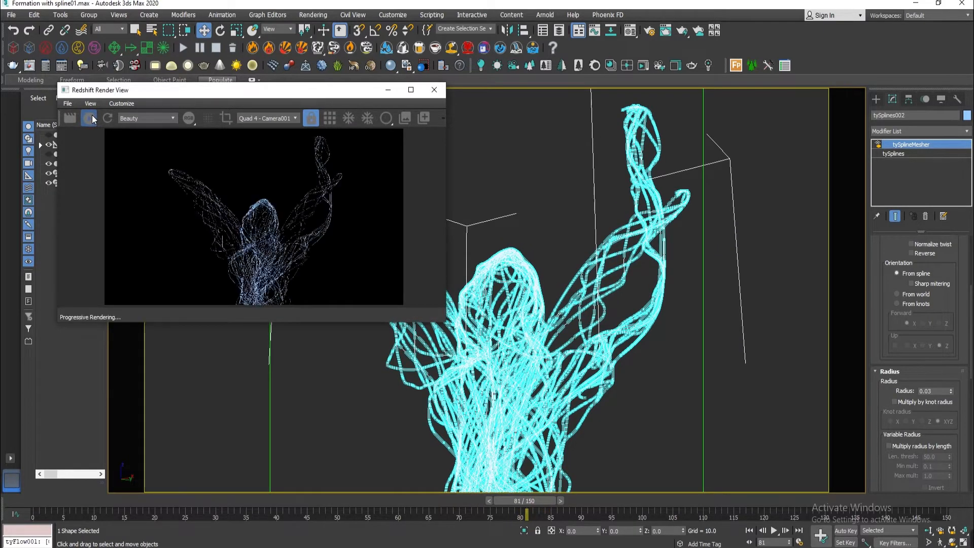
Step: Go to frame 23, move the render window aside and switch to the four-viewport layout
{"action": "left_click_drag", "start_coordinate": [540, 501], "coordinate": [194, 487]}
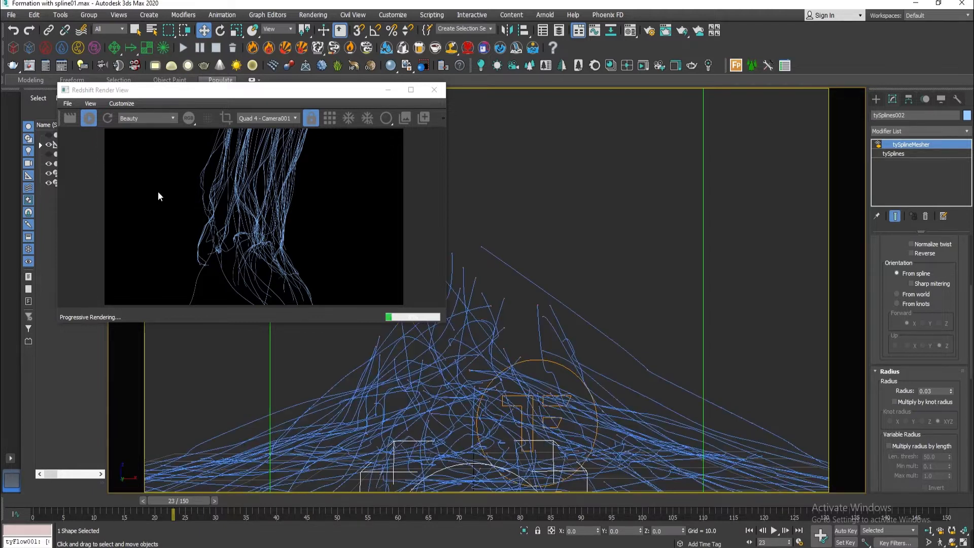
{"action": "left_click_drag", "start_coordinate": [242, 91], "coordinate": [340, 148]}
{"action": "left_click", "coordinate": [229, 478]}
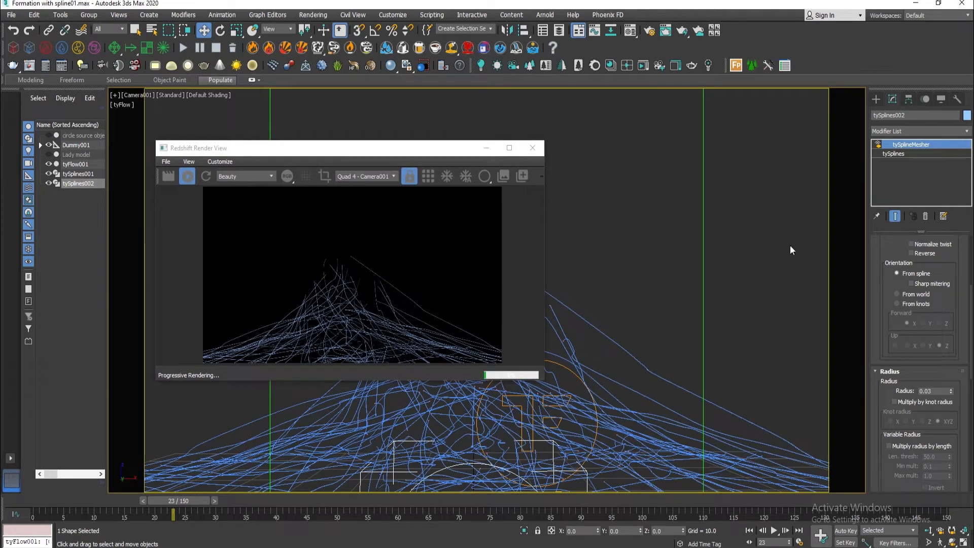
{"action": "key", "text": "alt+w"}
Step: Create a Redshift Physical area light about 163 long and 164 wide over the spline ring in the Top view
{"action": "left_click", "coordinate": [876, 99]}
{"action": "left_click", "coordinate": [787, 148]}
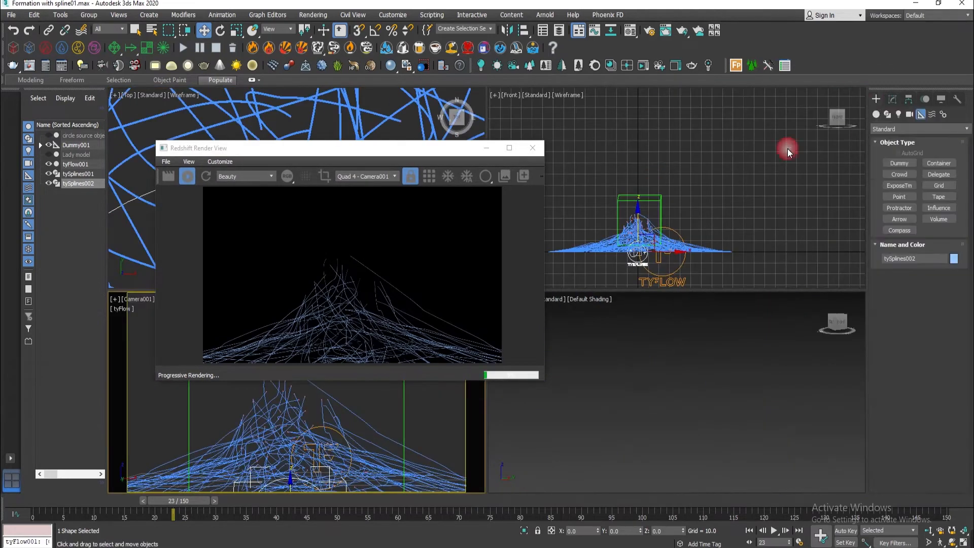
{"action": "left_click", "coordinate": [899, 114]}
{"action": "left_click", "coordinate": [899, 126]}
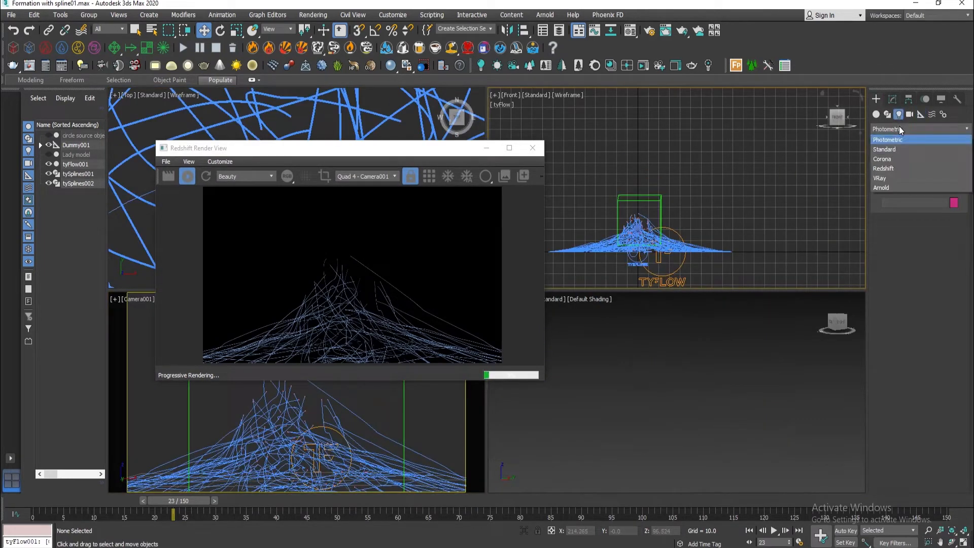
{"action": "left_click", "coordinate": [888, 171]}
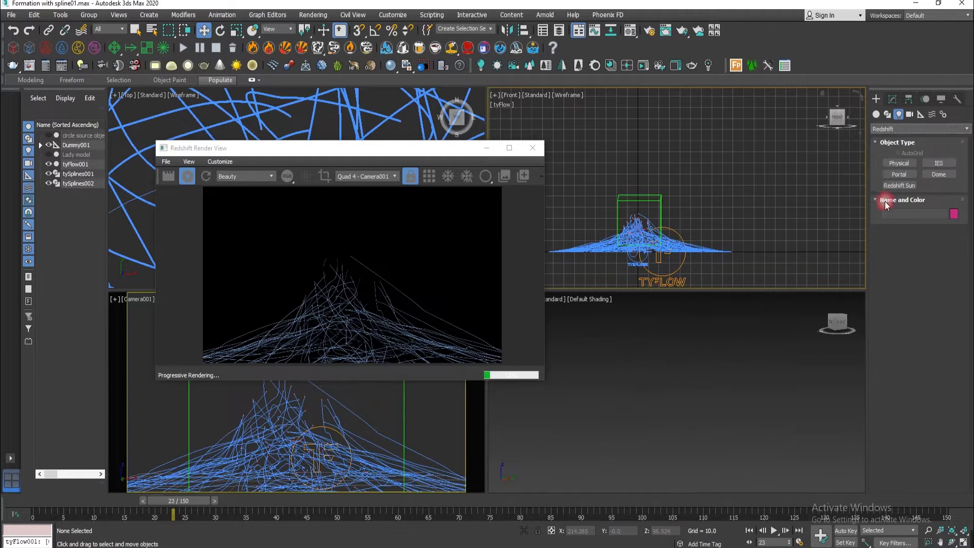
{"action": "left_click", "coordinate": [899, 163]}
{"action": "left_click_drag", "start_coordinate": [354, 153], "coordinate": [570, 319]}
{"action": "scroll", "coordinate": [278, 158], "scroll_direction": "down", "scroll_amount": 10}
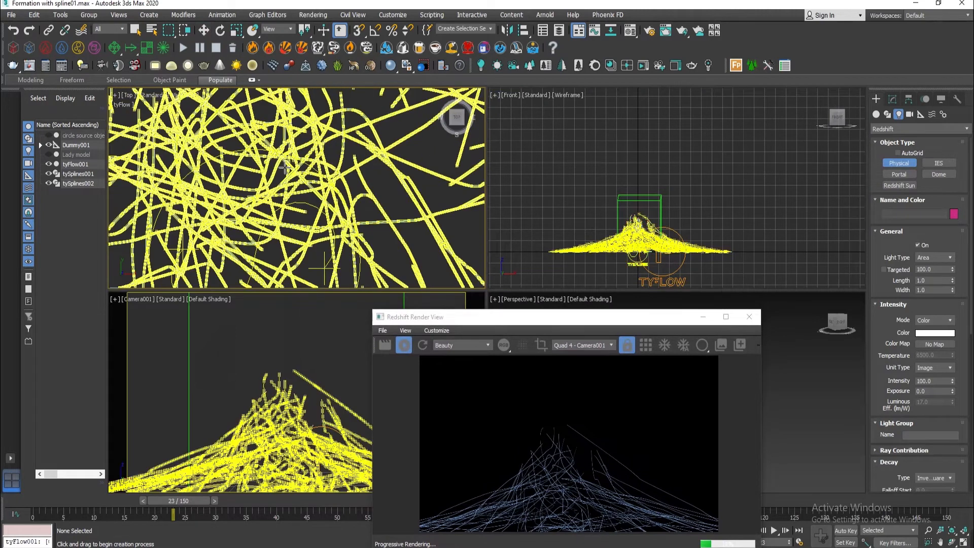
{"action": "middle_click_drag", "start_coordinate": [298, 166], "coordinate": [321, 207]}
{"action": "scroll", "coordinate": [325, 208], "scroll_direction": "down", "scroll_amount": 3}
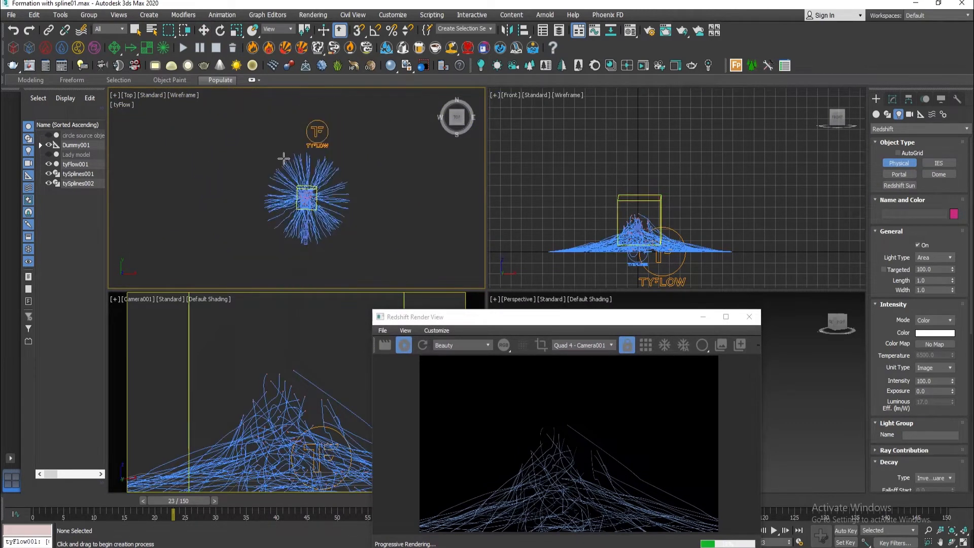
{"action": "left_click_drag", "start_coordinate": [273, 156], "coordinate": [354, 242]}
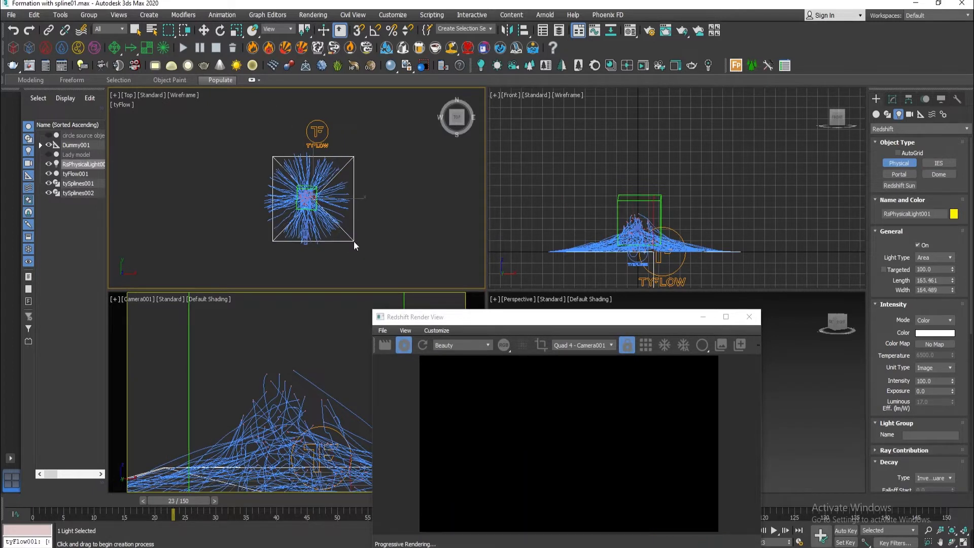
{"action": "right_click", "coordinate": [353, 239]}
Step: Raise the area light above the formed angel in the Front view to about Z 245, using frame 125 for reference
{"action": "right_click", "coordinate": [647, 221]}
{"action": "left_click_drag", "start_coordinate": [659, 229], "coordinate": [659, 96]}
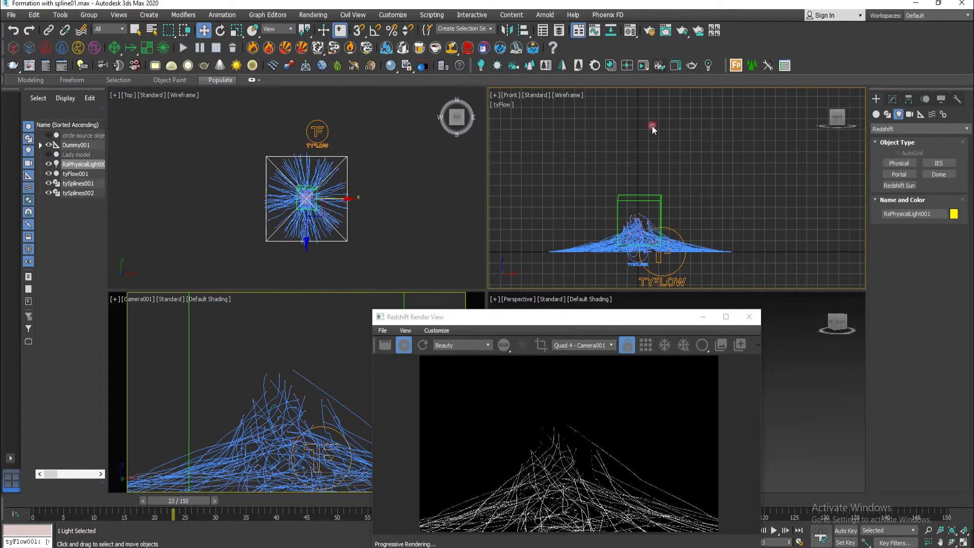
{"action": "scroll", "coordinate": [653, 126], "scroll_direction": "down", "scroll_amount": 3}
{"action": "left_click_drag", "start_coordinate": [584, 316], "coordinate": [388, 226]}
{"action": "left_click_drag", "start_coordinate": [726, 502], "coordinate": [792, 500]}
{"action": "middle_click_drag", "start_coordinate": [688, 229], "coordinate": [691, 285]}
{"action": "scroll", "coordinate": [674, 167], "scroll_direction": "down", "scroll_amount": 2}
{"action": "left_click_drag", "start_coordinate": [657, 138], "coordinate": [657, 94]}
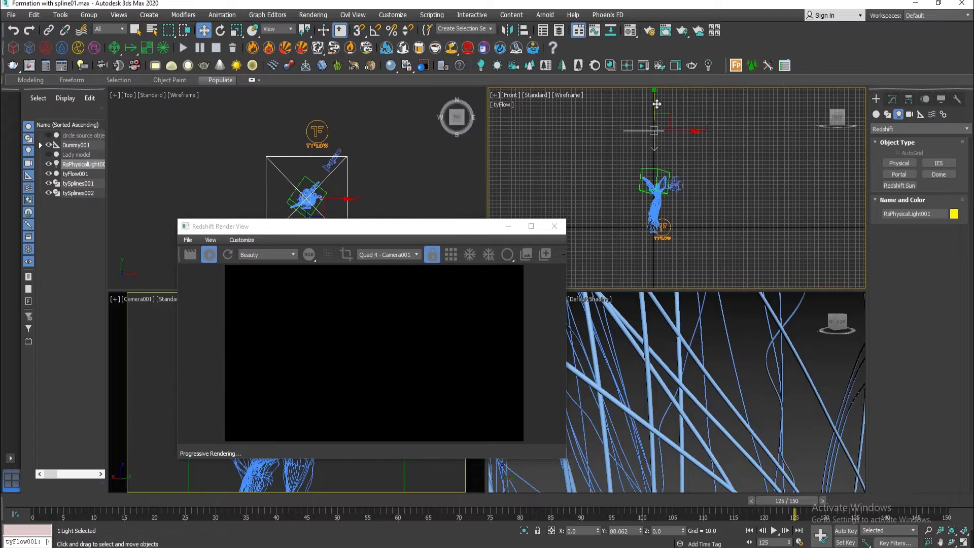
Step: Lower the area light to about Z 211 and turn off its Visible option
{"action": "left_click_drag", "start_coordinate": [408, 227], "coordinate": [545, 237]}
{"action": "left_click", "coordinate": [892, 99]}
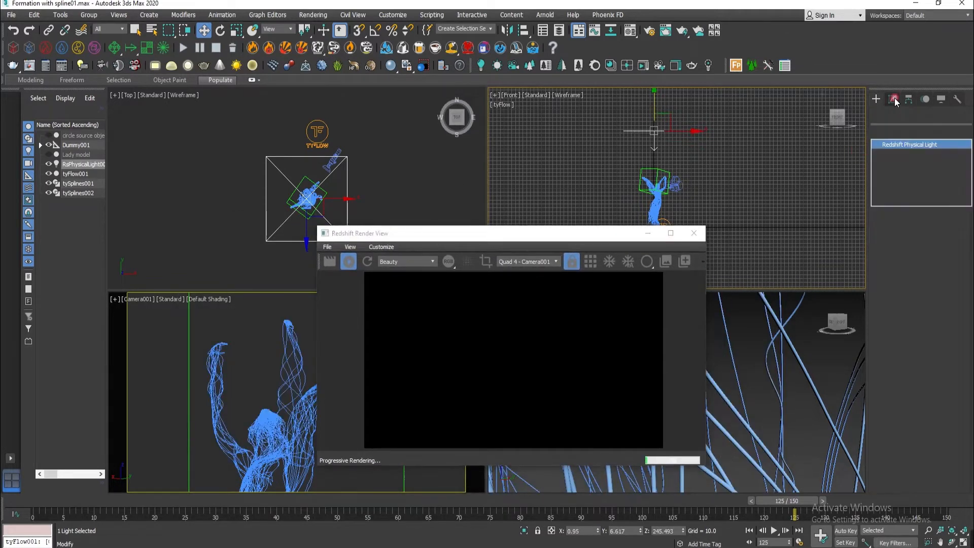
{"action": "left_click_drag", "start_coordinate": [888, 425], "coordinate": [885, 269]}
{"action": "left_click", "coordinate": [896, 385]}
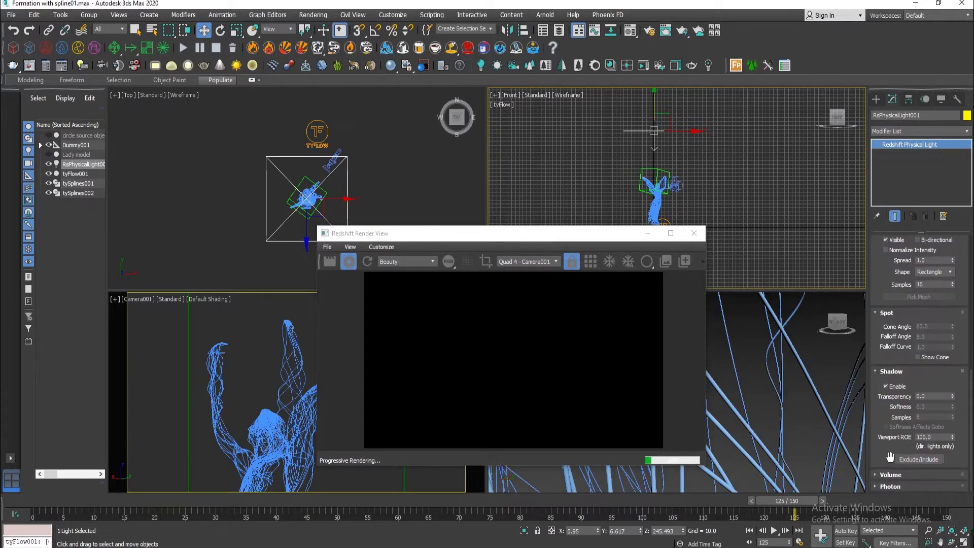
{"action": "scroll", "coordinate": [890, 364], "scroll_direction": "up", "scroll_amount": 5}
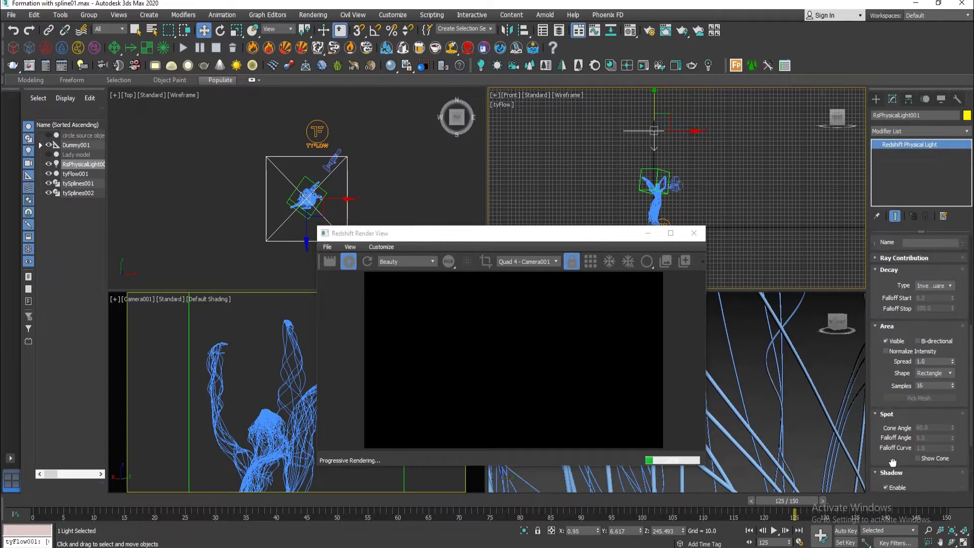
{"action": "mouse_move", "coordinate": [659, 120]}
{"action": "left_mouse_down"}
{"action": "mouse_move", "coordinate": [659, 148]}
{"action": "mouse_move", "coordinate": [659, 103]}
{"action": "mouse_move", "coordinate": [657, 136]}
{"action": "left_mouse_up"}
{"action": "left_click", "coordinate": [839, 336]}
{"action": "left_click", "coordinate": [885, 355]}
Step: Restart the progressive render with the camera view active and move the render window off the Front view
{"action": "left_click", "coordinate": [245, 348]}
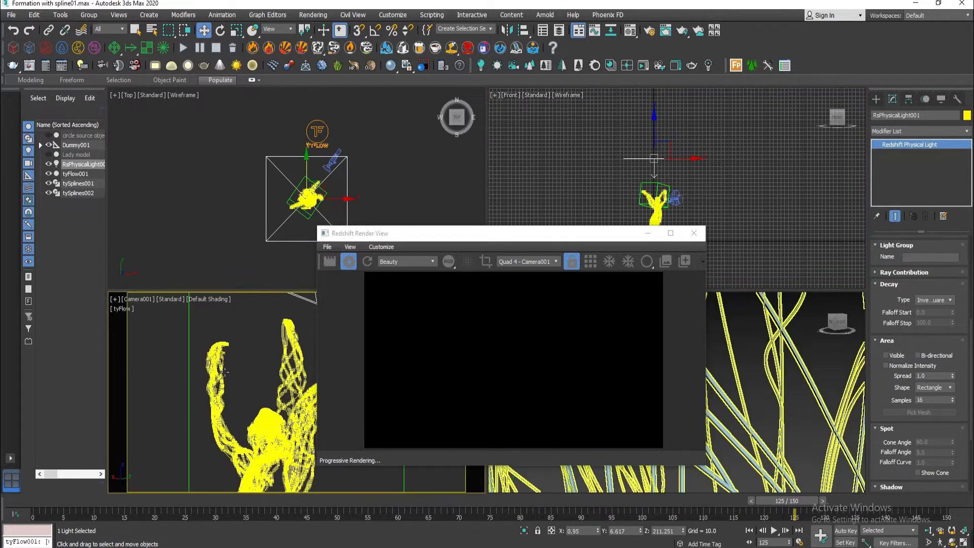
{"action": "left_click", "coordinate": [350, 261]}
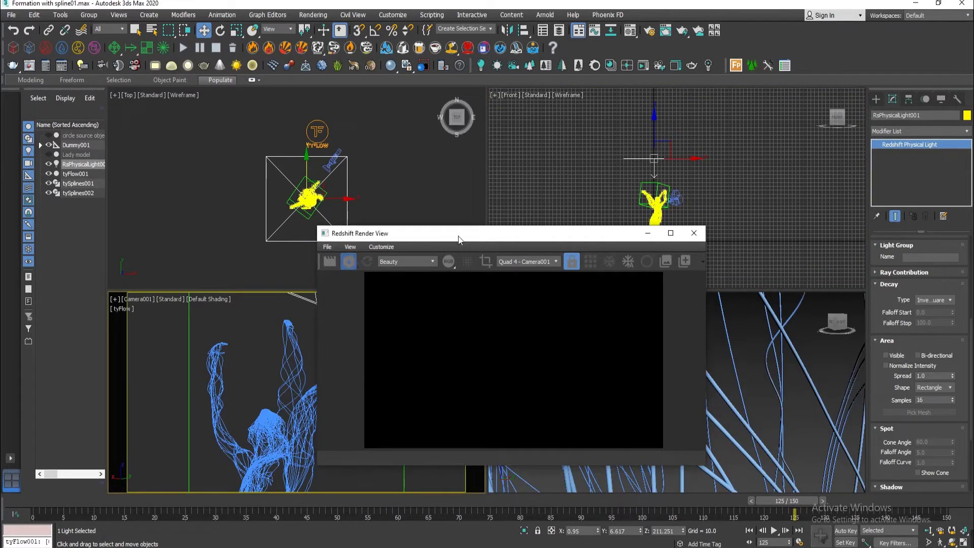
{"action": "left_click_drag", "start_coordinate": [510, 232], "coordinate": [290, 123]}
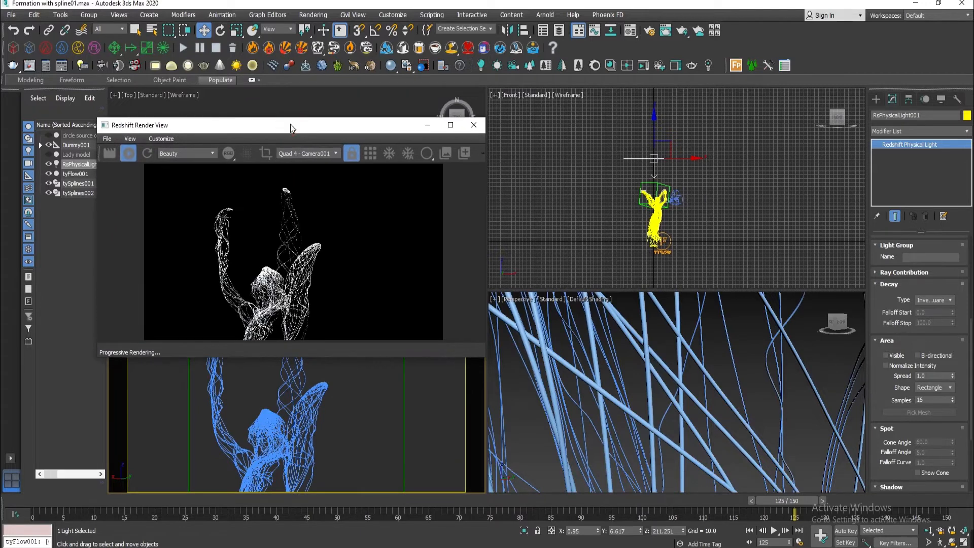
Step: Try an intensity of 15 on the area light, and settle on 10
{"action": "scroll", "coordinate": [898, 354], "scroll_direction": "up", "scroll_amount": 5}
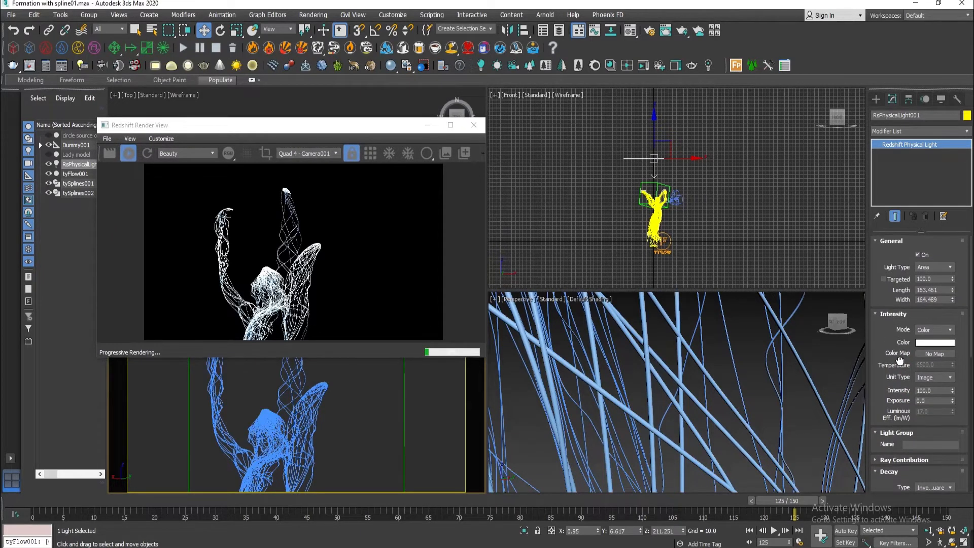
{"action": "left_click", "coordinate": [943, 392]}
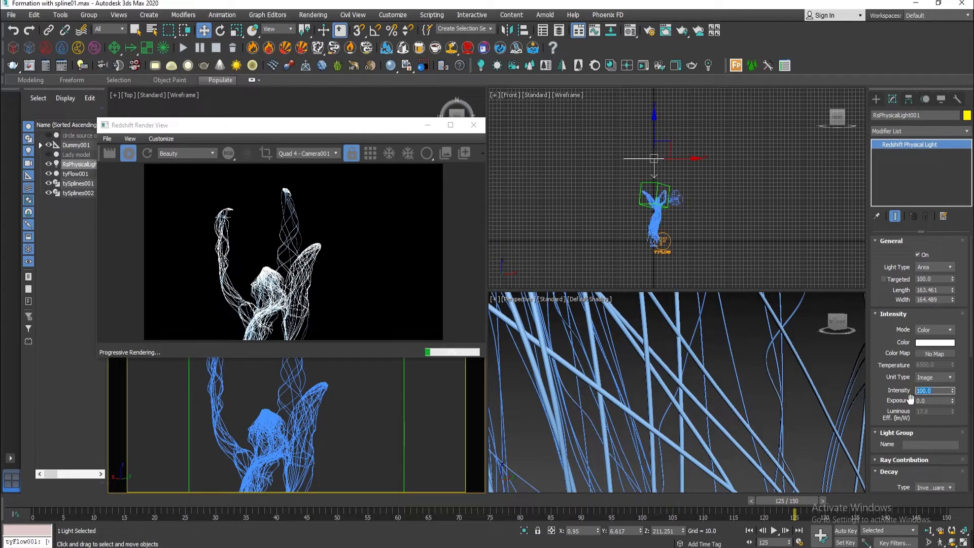
{"action": "key", "text": "Return"}
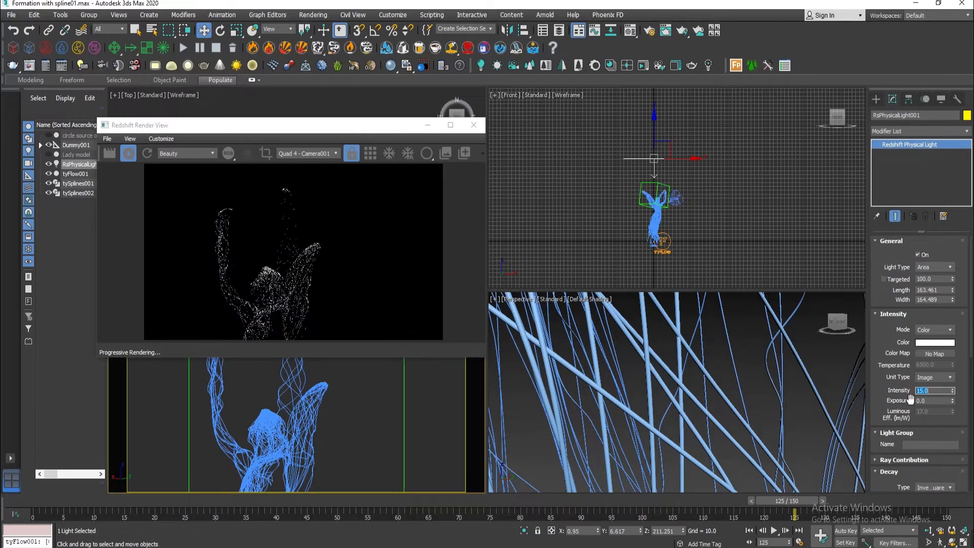
{"action": "type", "text": "10"}
{"action": "key", "text": "Return"}
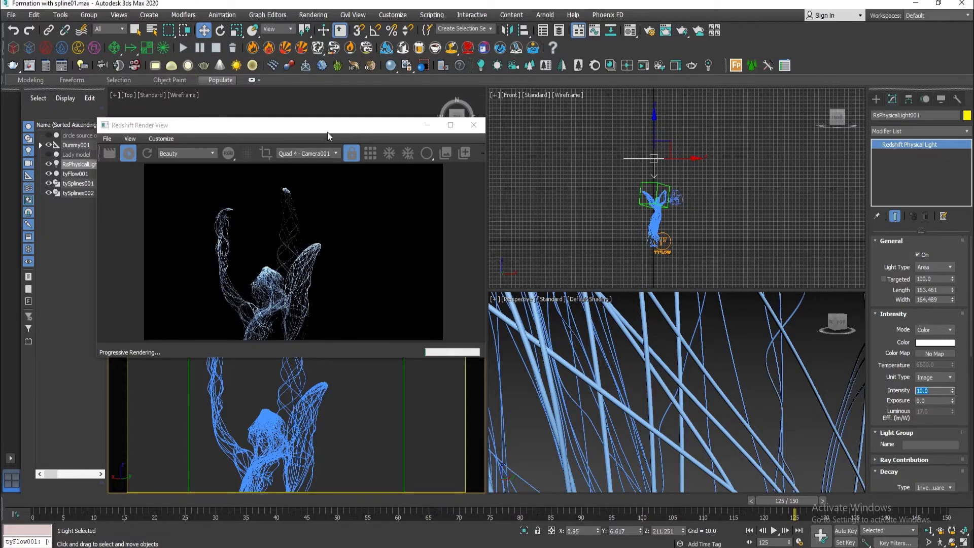
Step: Duplicate the area light as an independent copy rotated 90° about Y with angle snapping toggled
{"action": "left_click_drag", "start_coordinate": [329, 131], "coordinate": [557, 266]}
{"action": "key", "text": "e"}
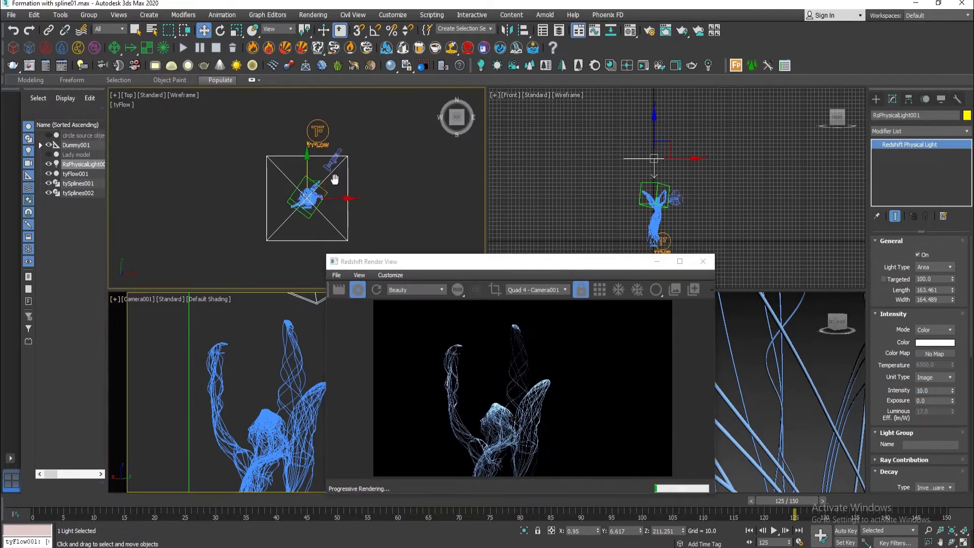
{"action": "left_click", "coordinate": [376, 30]}
{"action": "left_click_drag", "start_coordinate": [317, 198], "coordinate": [369, 197]}
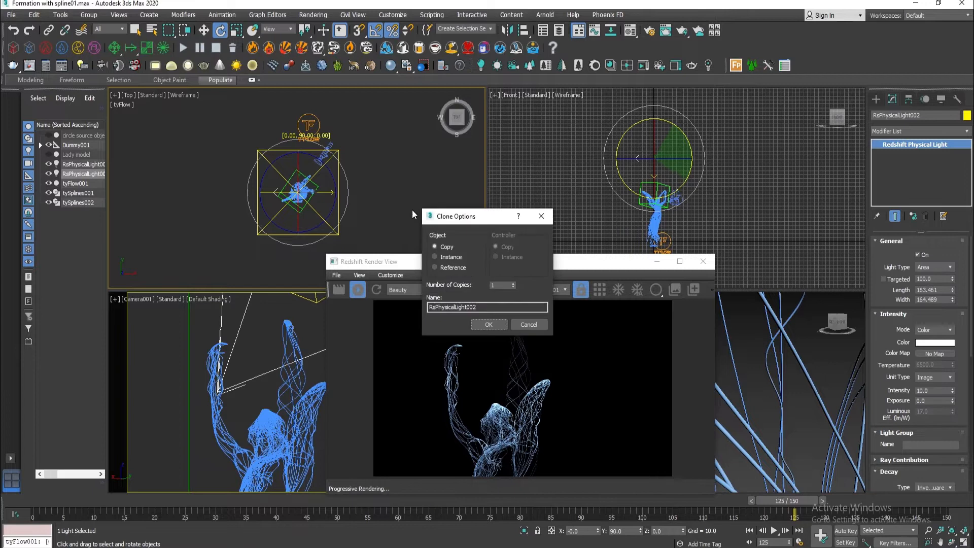
{"action": "left_click", "coordinate": [489, 326]}
Step: Rotate the copied light by about -39° around Z in the Top view
{"action": "key", "text": "w"}
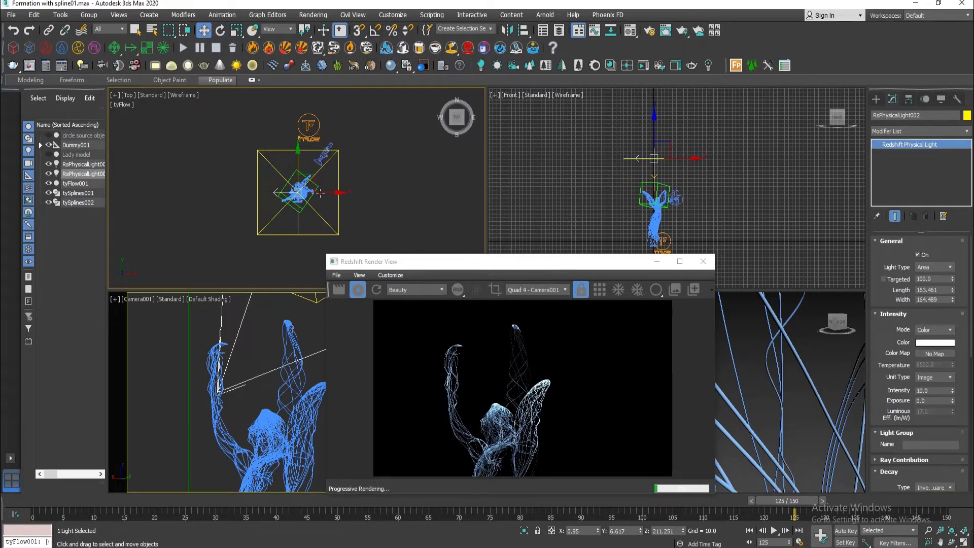
{"action": "key", "text": "e"}
{"action": "left_click_drag", "start_coordinate": [329, 150], "coordinate": [356, 173]}
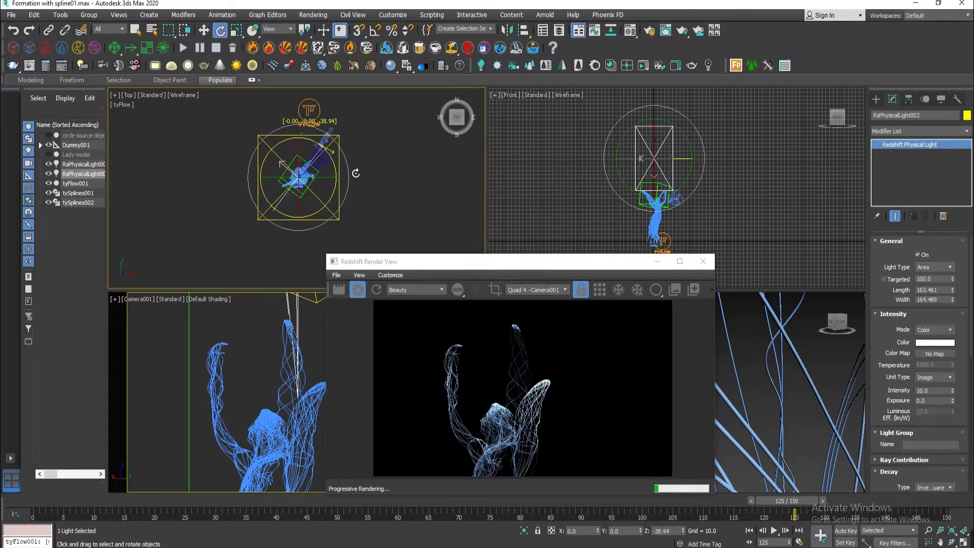
Step: Move the copied light beside and in front of the angel, to about X 143, Y -174, Z 43
{"action": "key", "text": "w"}
{"action": "middle_click_drag", "start_coordinate": [346, 185], "coordinate": [348, 151]}
{"action": "scroll", "coordinate": [348, 151], "scroll_direction": "down", "scroll_amount": 2}
{"action": "left_click_drag", "start_coordinate": [323, 130], "coordinate": [373, 196]}
{"action": "middle_click_drag", "start_coordinate": [715, 153], "coordinate": [706, 133]}
{"action": "left_click_drag", "start_coordinate": [703, 113], "coordinate": [703, 178]}
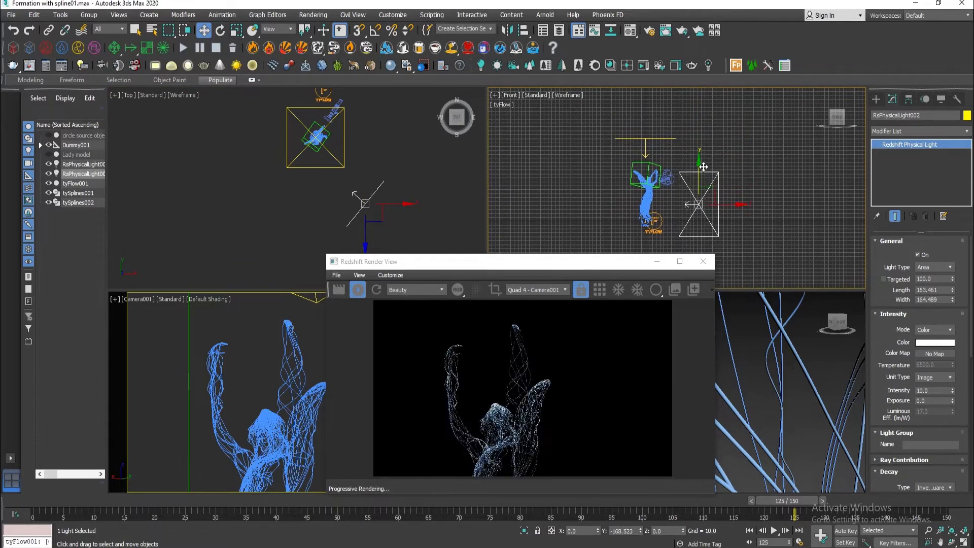
{"action": "left_click", "coordinate": [934, 343]}
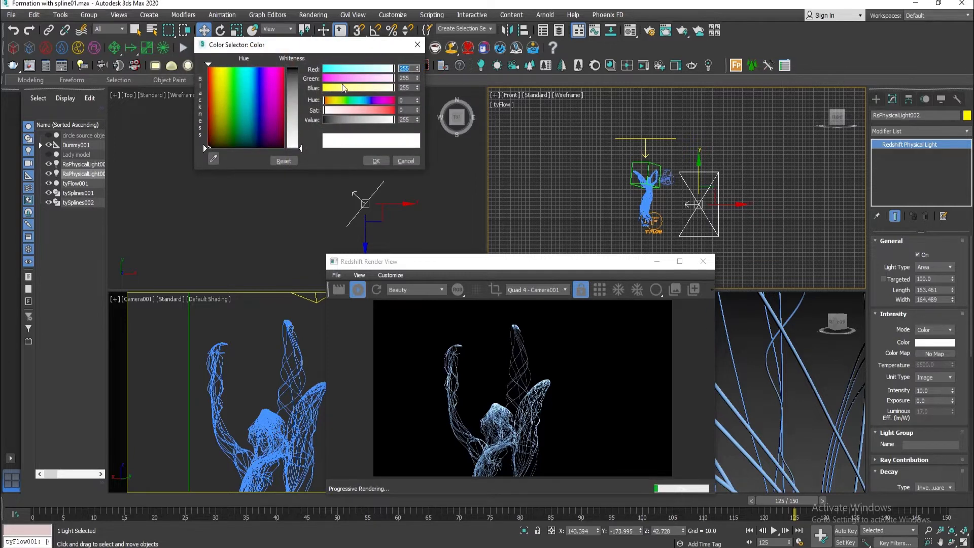
{"action": "mouse_move", "coordinate": [393, 69]}
{"action": "left_mouse_down"}
{"action": "mouse_move", "coordinate": [375, 71]}
{"action": "mouse_move", "coordinate": [406, 76]}
{"action": "left_mouse_up"}
{"action": "left_click", "coordinate": [405, 162]}
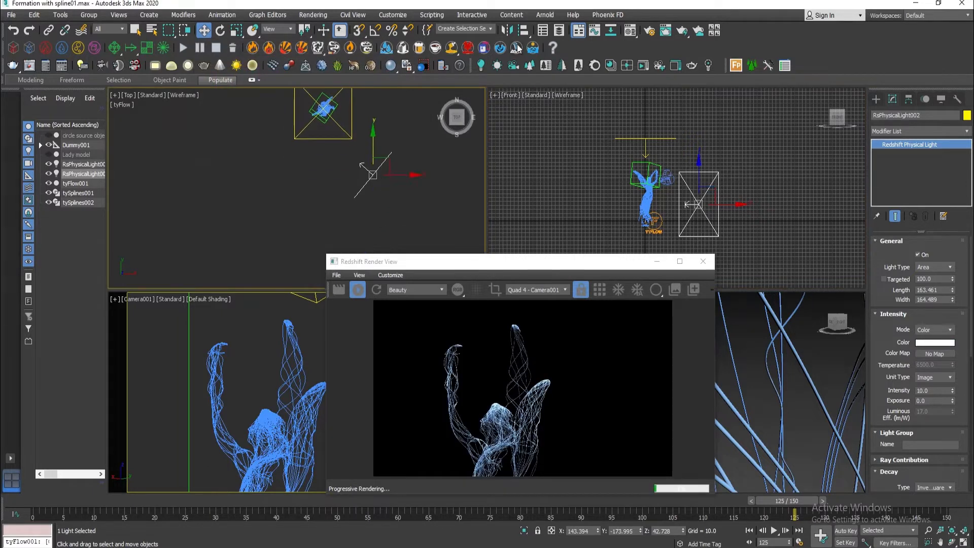
Step: Mirror the side area light across X as an instance and place it on the angel's opposite side, at about X -136
{"action": "left_click", "coordinate": [507, 30]}
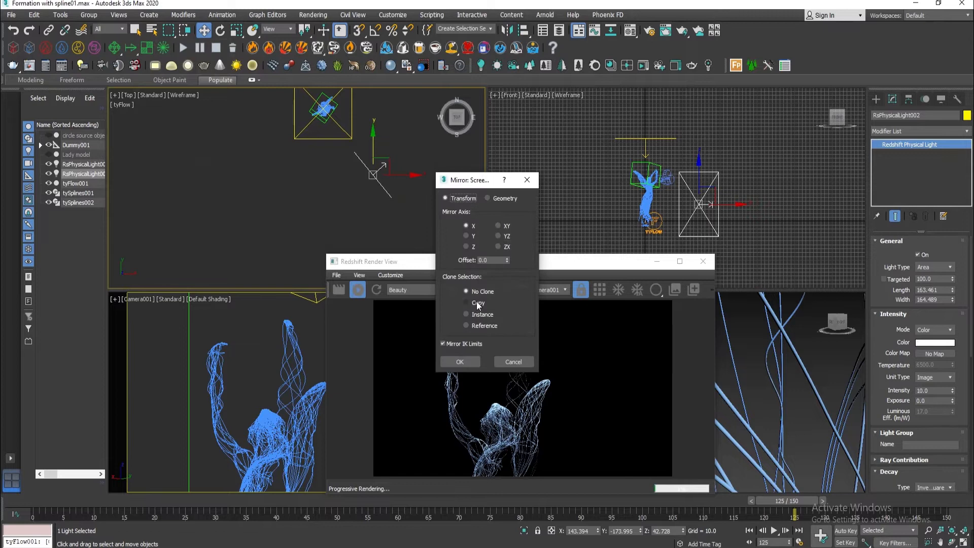
{"action": "left_click", "coordinate": [478, 315]}
{"action": "left_click", "coordinate": [469, 363]}
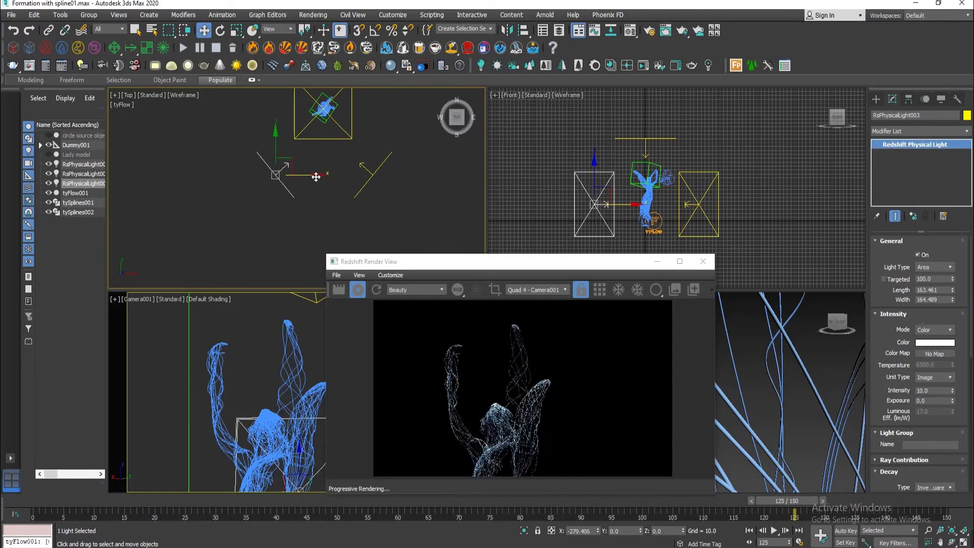
Step: Go to frame 19 of the animation and restart the interactive Redshift render
{"action": "left_click_drag", "start_coordinate": [116, 498], "coordinate": [160, 498]}
{"action": "key", "text": "w"}
{"action": "left_click", "coordinate": [359, 290]}
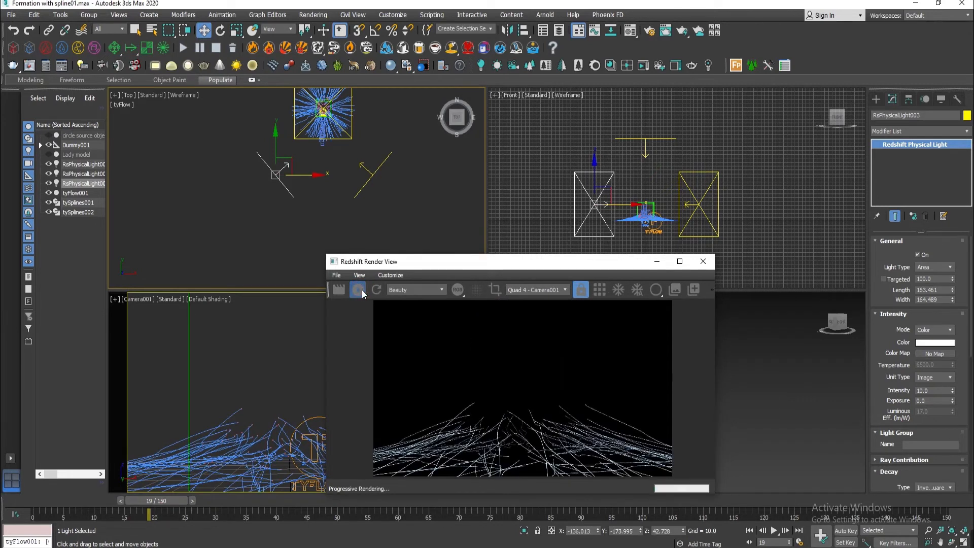
Step: Enlarge the Redshift render window and set its image zoom to 90% to examine the lit spline trails
{"action": "left_click_drag", "start_coordinate": [470, 260], "coordinate": [284, 75]}
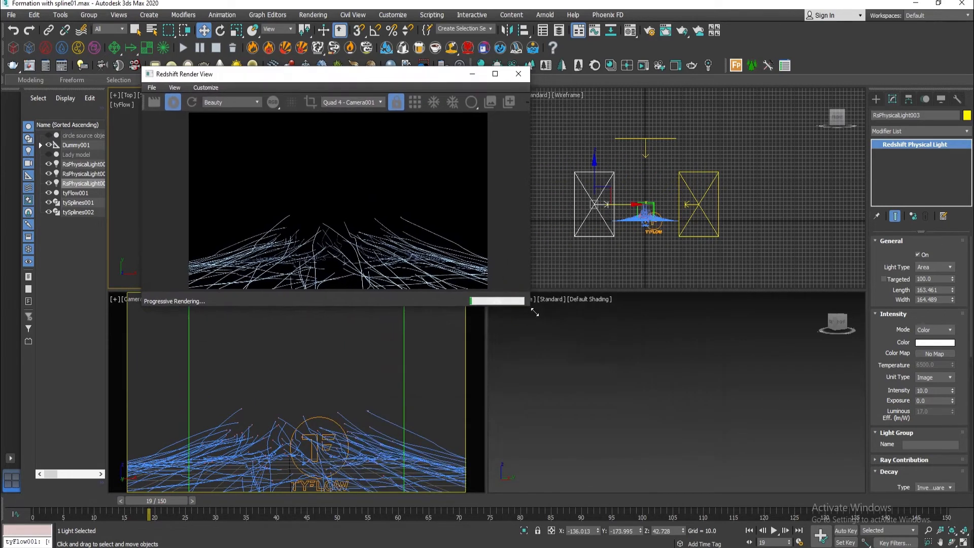
{"action": "left_click_drag", "start_coordinate": [534, 312], "coordinate": [897, 477]}
{"action": "scroll", "coordinate": [554, 345], "scroll_direction": "up", "scroll_amount": 3}
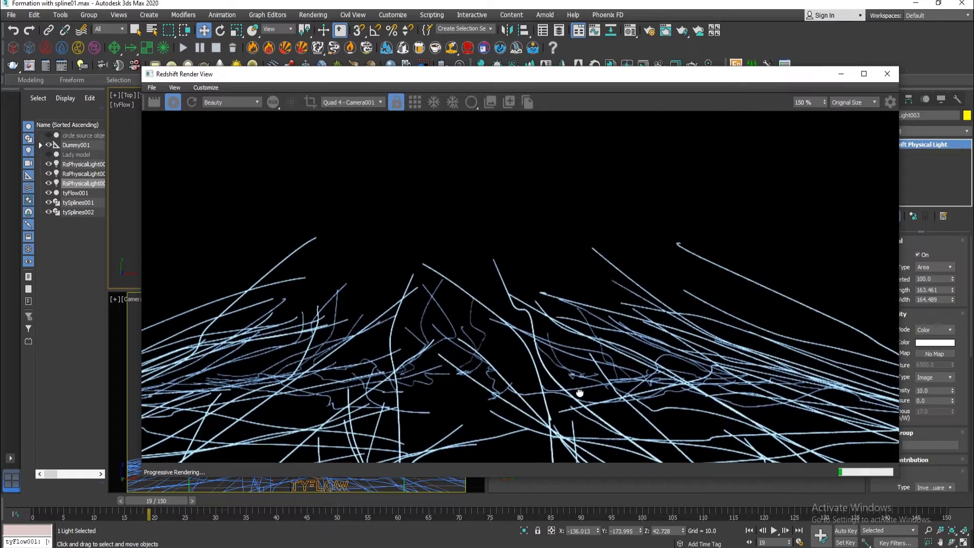
{"action": "scroll", "coordinate": [579, 381], "scroll_direction": "down", "scroll_amount": 3}
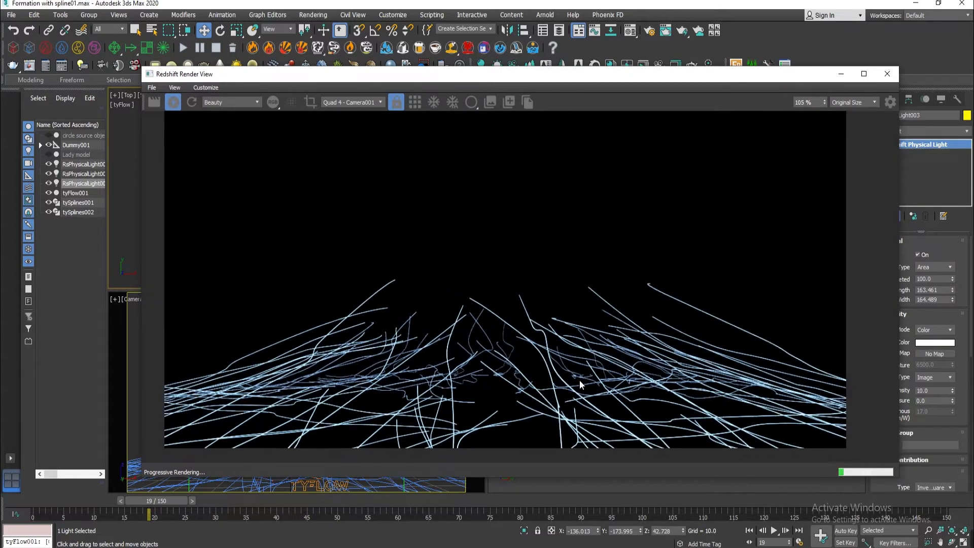
{"action": "scroll", "coordinate": [592, 350], "scroll_direction": "down", "scroll_amount": 1}
{"action": "left_click", "coordinate": [859, 416]}
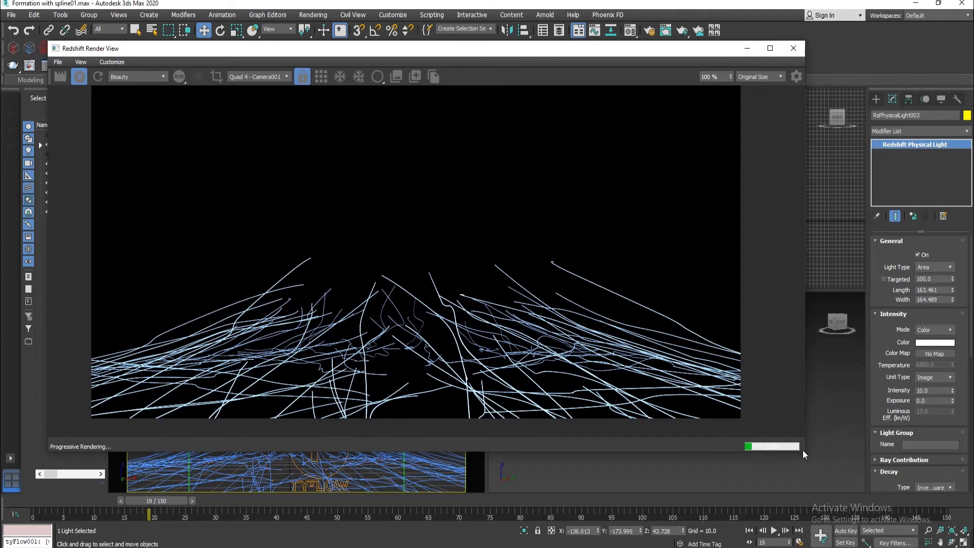
{"action": "left_click_drag", "start_coordinate": [811, 453], "coordinate": [708, 405]}
{"action": "scroll", "coordinate": [460, 293], "scroll_direction": "down", "scroll_amount": 1}
{"action": "left_click_drag", "start_coordinate": [457, 47], "coordinate": [438, 171]}
Step: Save the scene and move the render window clear of the lower part of the camera view
{"action": "left_click", "coordinate": [363, 28]}
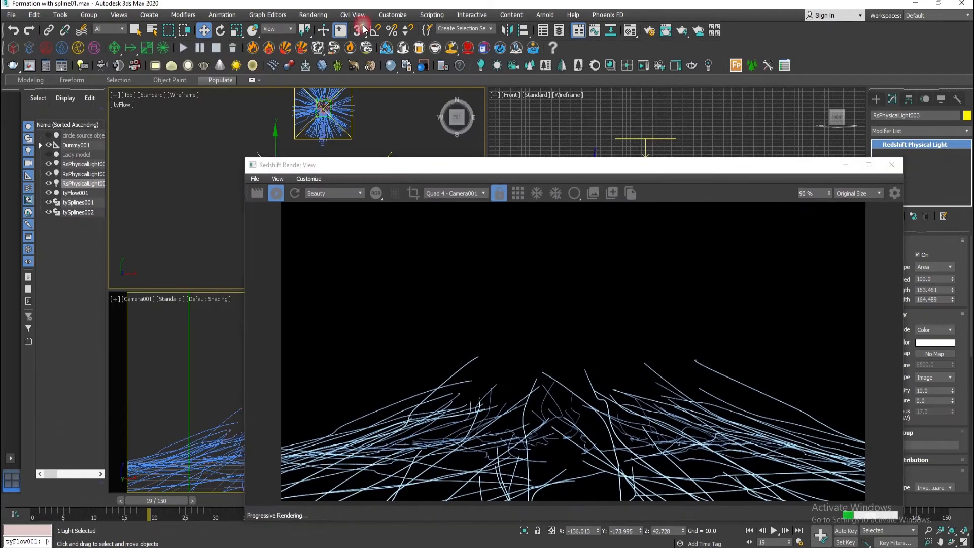
{"action": "key", "text": "ctrl+s"}
{"action": "left_click_drag", "start_coordinate": [414, 162], "coordinate": [282, 77]}
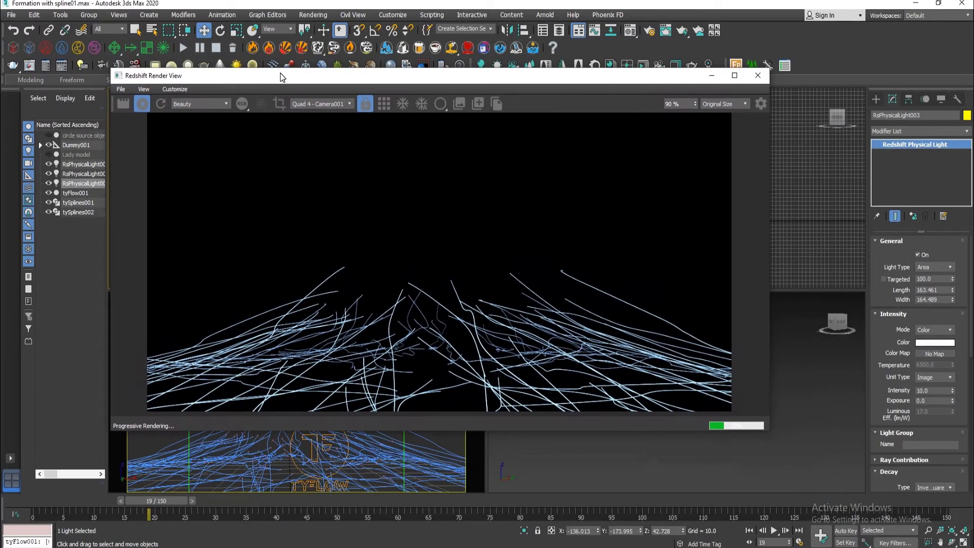
Step: Clear the selection and change the first Material Editor slot from Standard to a Redshift RS Material
{"action": "left_click", "coordinate": [619, 451]}
{"action": "key", "text": "m"}
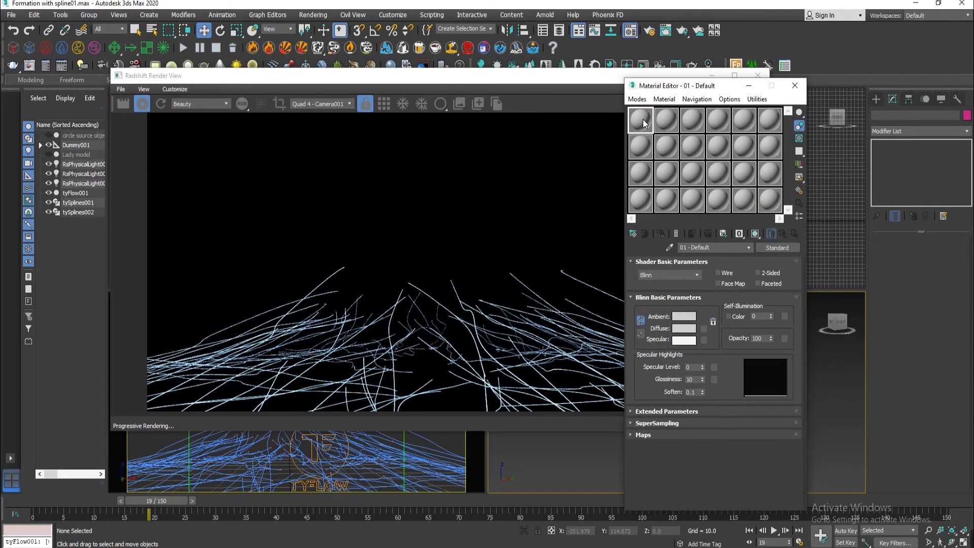
{"action": "left_click", "coordinate": [772, 247]}
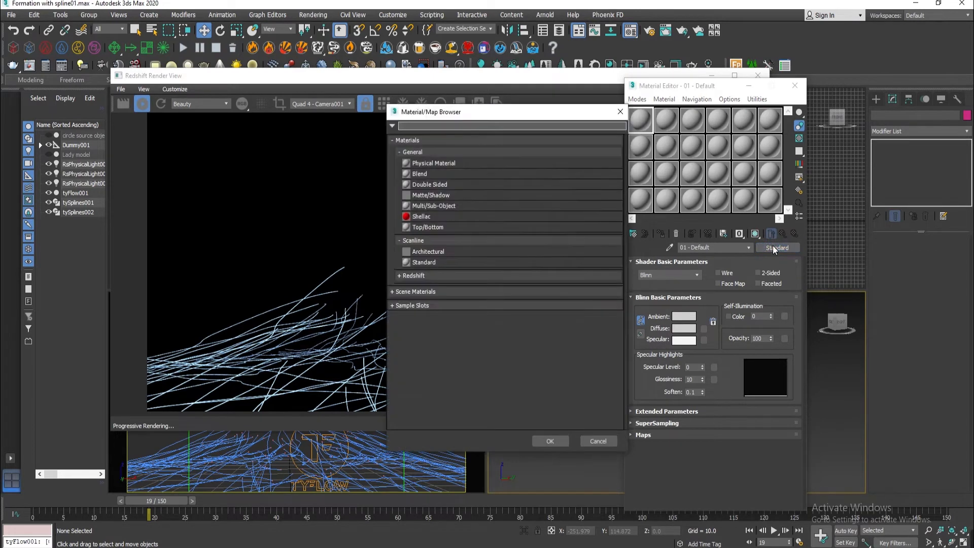
{"action": "left_click", "coordinate": [414, 275]}
{"action": "scroll", "coordinate": [437, 350], "scroll_direction": "down", "scroll_amount": 1}
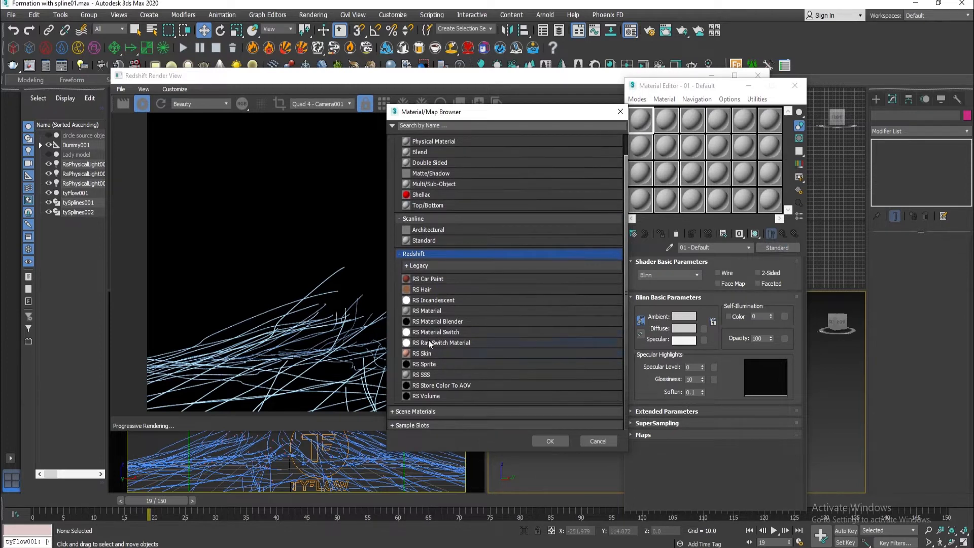
{"action": "double_click", "coordinate": [424, 311]}
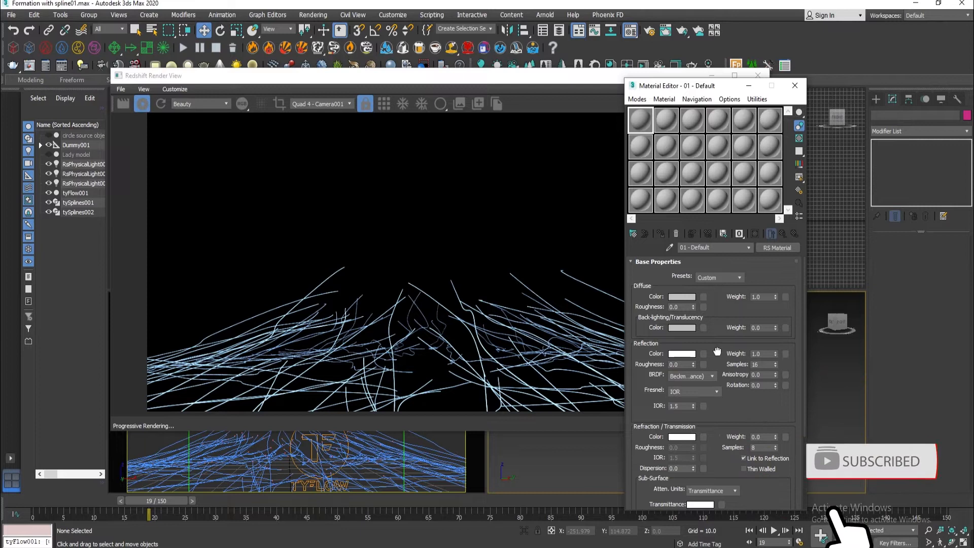
Step: Set the RS Material's refraction/transmission weight to 1.0
{"action": "scroll", "coordinate": [720, 325], "scroll_direction": "down", "scroll_amount": 2}
{"action": "scroll", "coordinate": [719, 326], "scroll_direction": "down", "scroll_amount": 3}
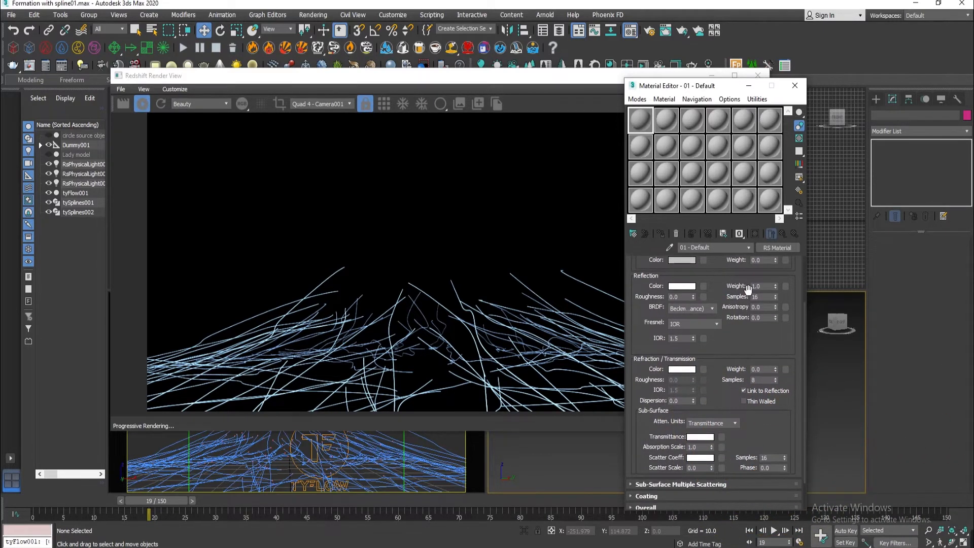
{"action": "left_click_drag", "start_coordinate": [739, 355], "coordinate": [736, 318]}
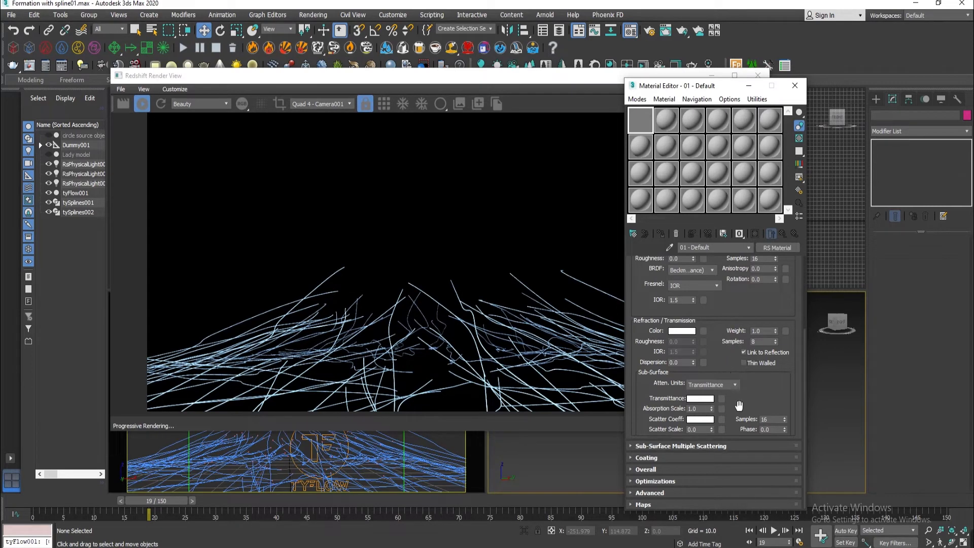
Step: Set the material's sub-surface transmittance color to a pinkish red with red 0.875, green 0.101 and blue 0.165
{"action": "left_click", "coordinate": [708, 399]}
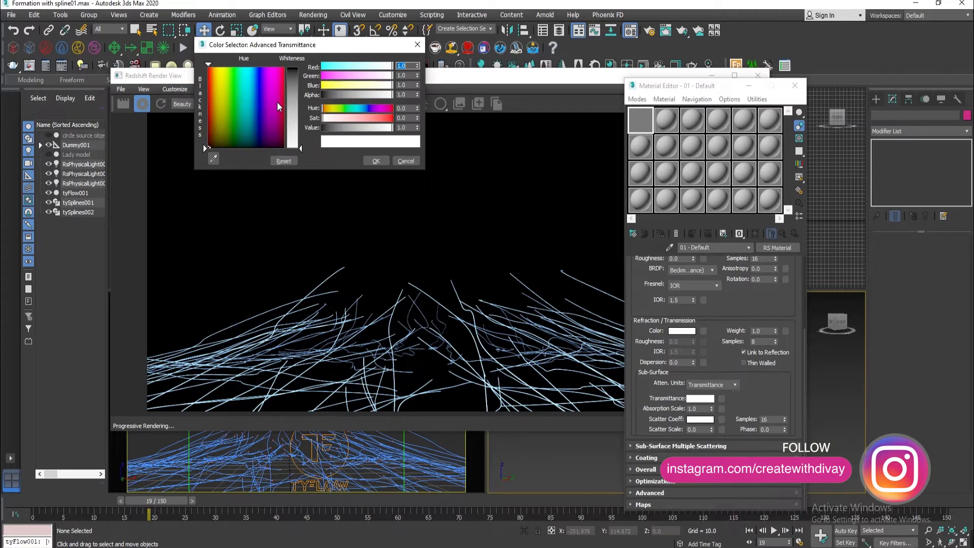
{"action": "left_click", "coordinate": [215, 97]}
{"action": "left_click_drag", "start_coordinate": [302, 146], "coordinate": [324, 76]}
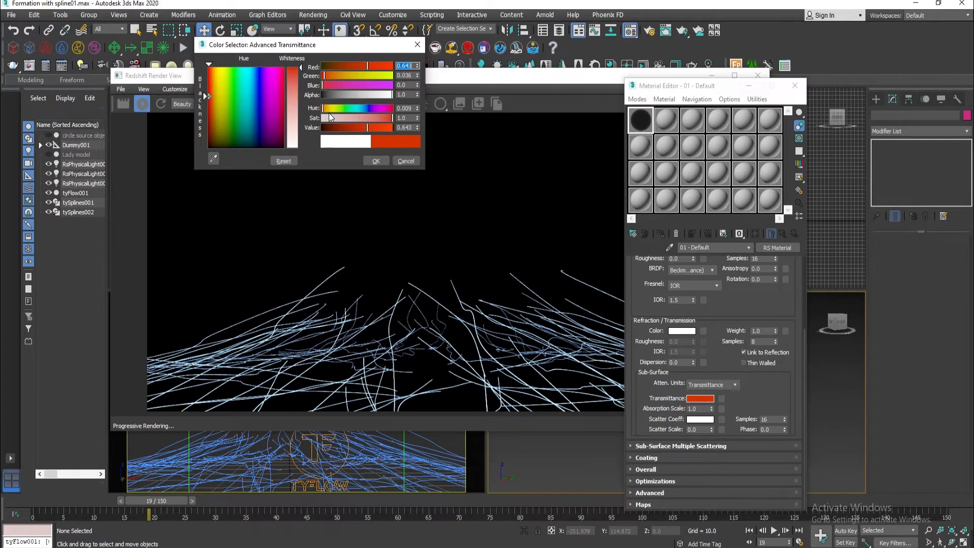
{"action": "left_click", "coordinate": [275, 78]}
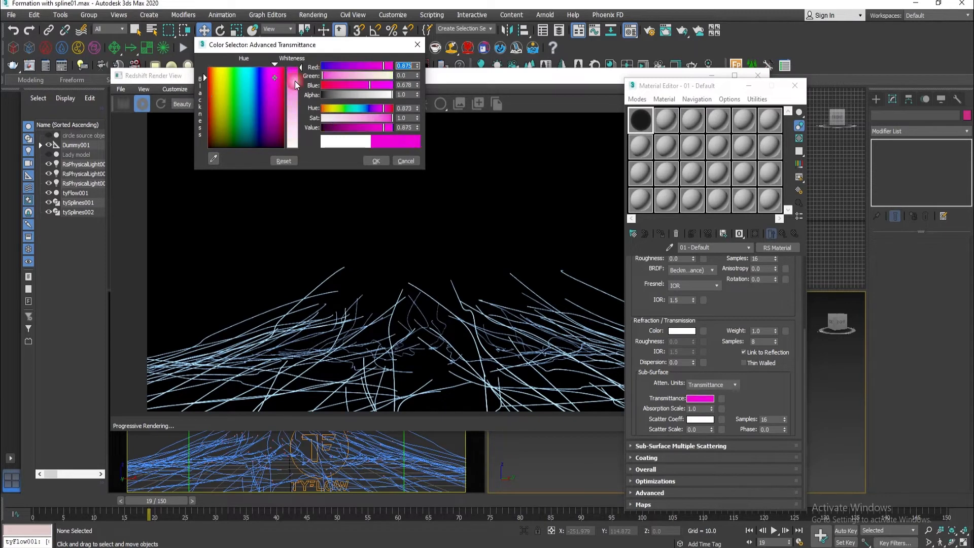
{"action": "left_click_drag", "start_coordinate": [392, 119], "coordinate": [391, 127]}
{"action": "left_click_drag", "start_coordinate": [369, 85], "coordinate": [332, 96]}
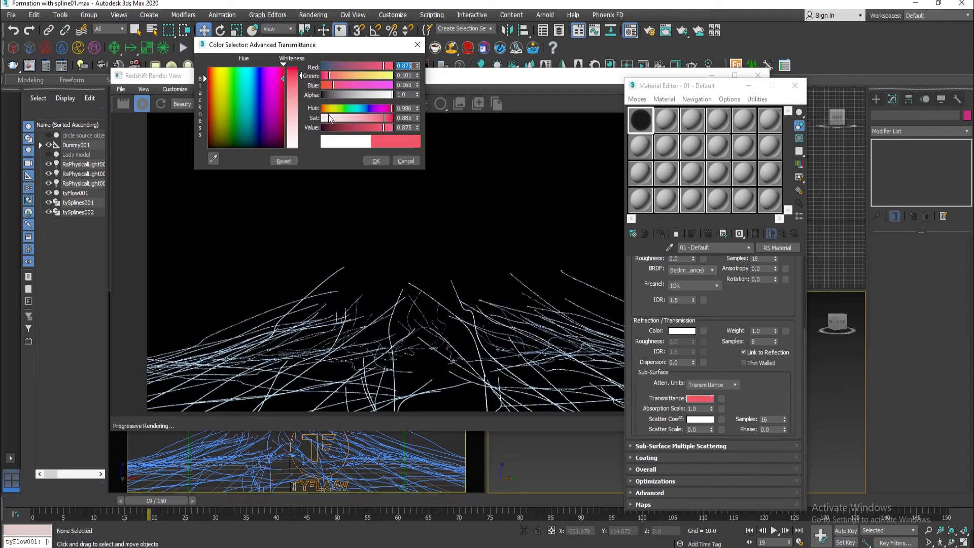
{"action": "left_click", "coordinate": [376, 161]}
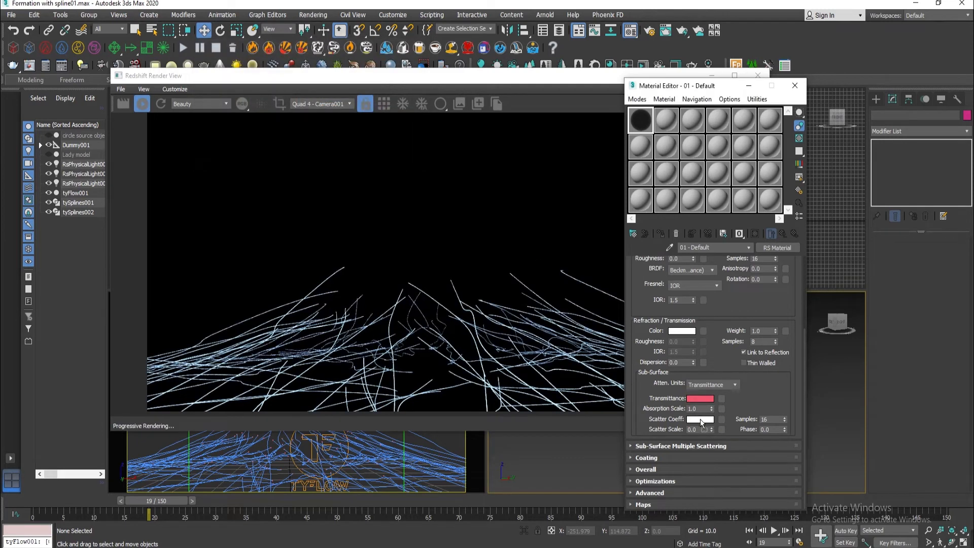
Step: Copy the transmittance color to the scatter coefficient and raise its blue component to make it magenta pink
{"action": "left_click_drag", "start_coordinate": [700, 419], "coordinate": [690, 330]}
{"action": "left_click", "coordinate": [703, 303]}
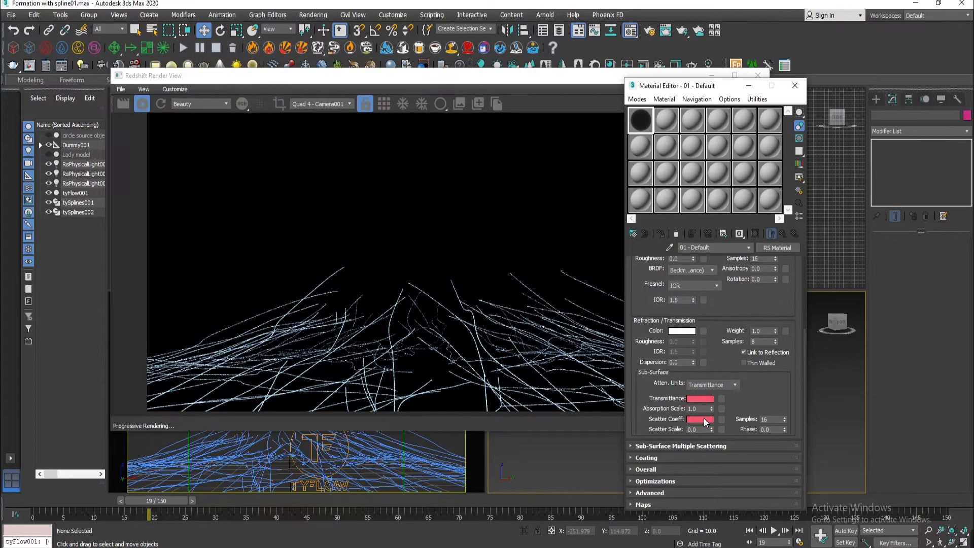
{"action": "left_click", "coordinate": [701, 419]}
{"action": "left_click", "coordinate": [354, 85]}
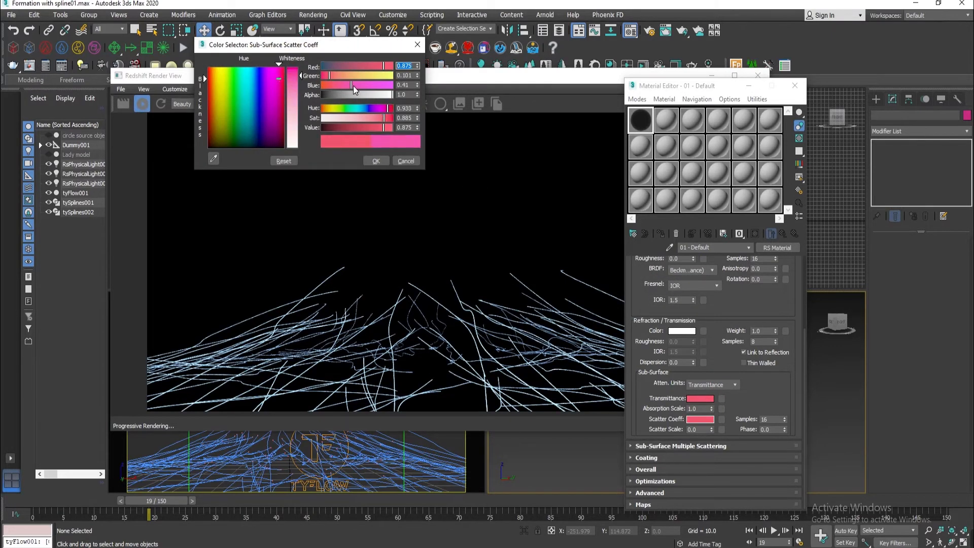
{"action": "left_click", "coordinate": [376, 161]}
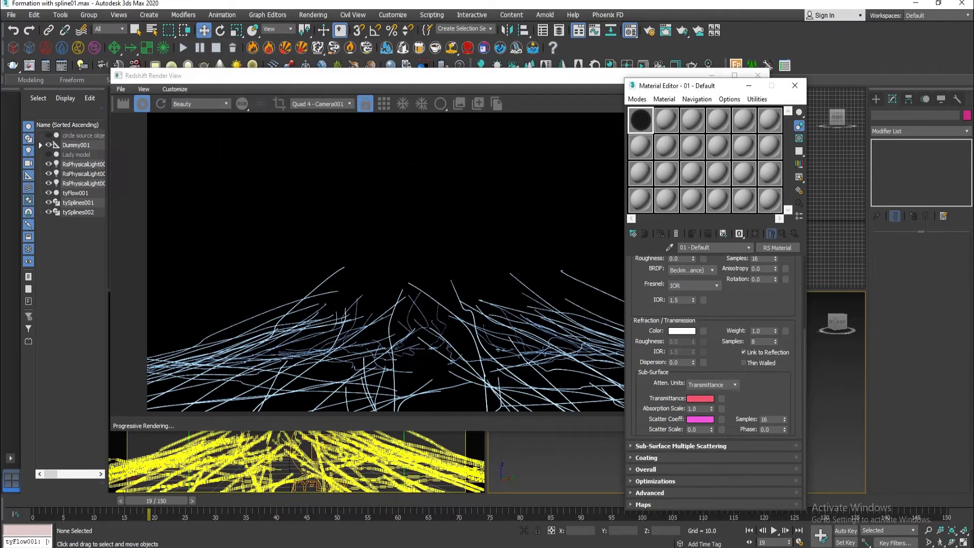
Step: Assign the pink RS Material to the tyFlow object and restart the interactive render
{"action": "left_click", "coordinate": [300, 473]}
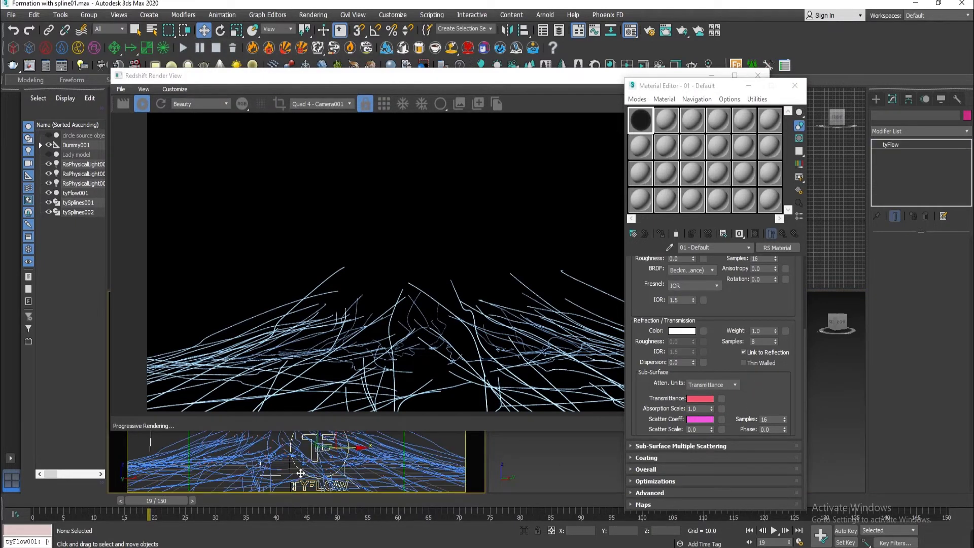
{"action": "left_click", "coordinate": [661, 234]}
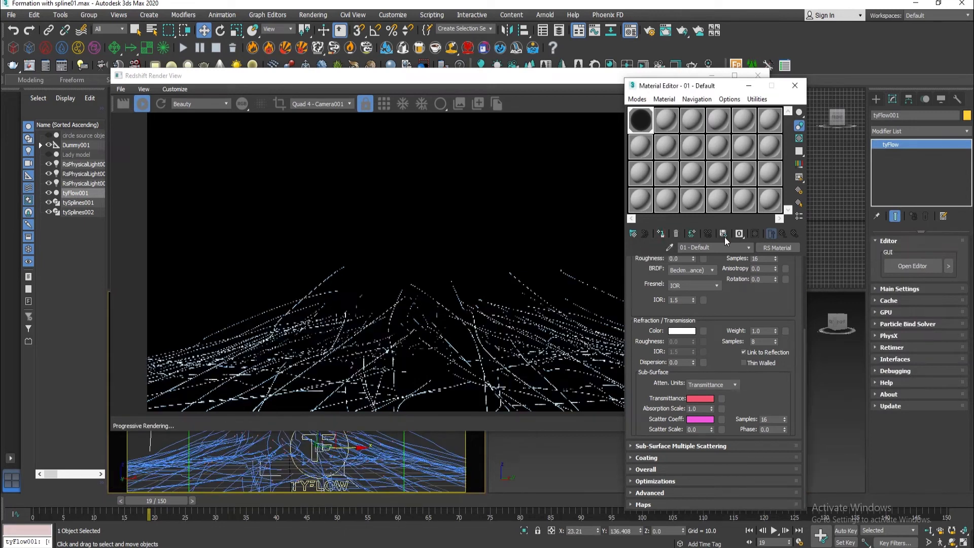
{"action": "left_click", "coordinate": [147, 102]}
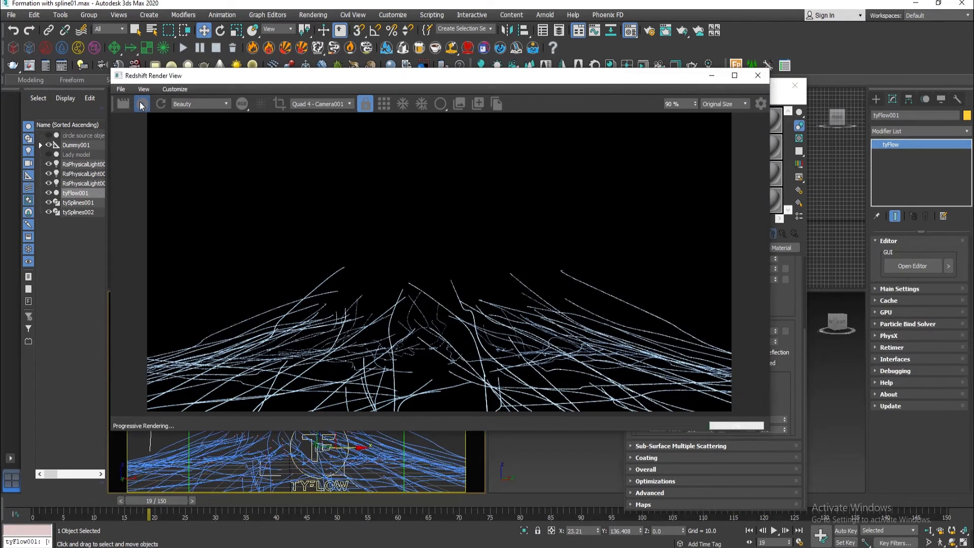
Step: Assign the pink RS Material to the tySplines001 trails and restart the interactive render
{"action": "left_click", "coordinate": [309, 472]}
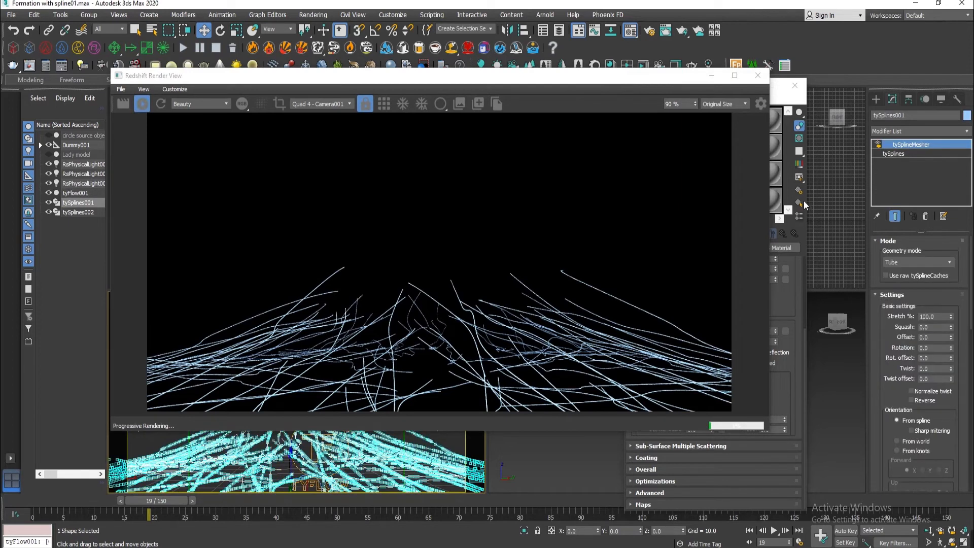
{"action": "left_click", "coordinate": [804, 308]}
{"action": "left_click", "coordinate": [661, 235]}
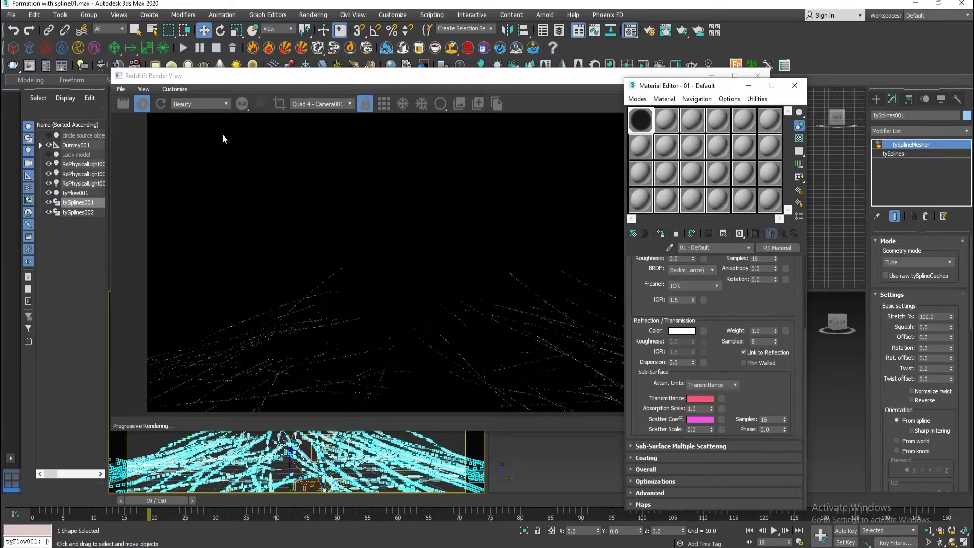
{"action": "left_click", "coordinate": [143, 101]}
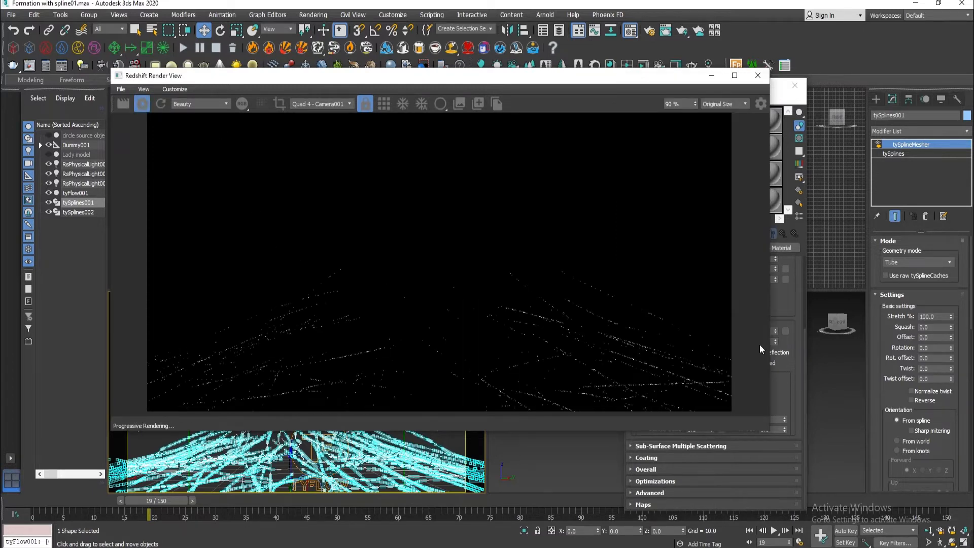
Step: Set the material's sub-surface absorption scale to 1.5 and scatter scale to 1.0
{"action": "left_click", "coordinate": [798, 386]}
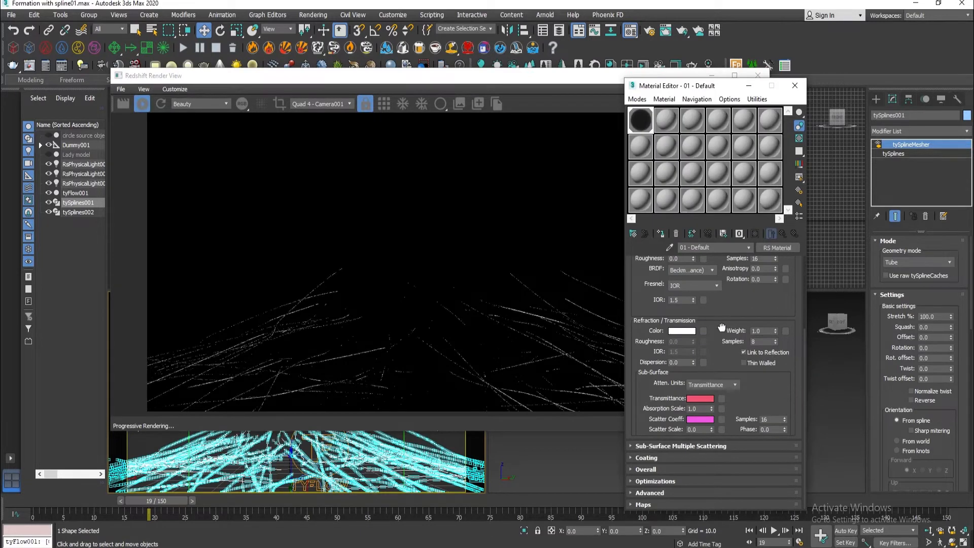
{"action": "double_click", "coordinate": [696, 409]}
{"action": "type", "text": "1.5"}
{"action": "key", "text": "Return"}
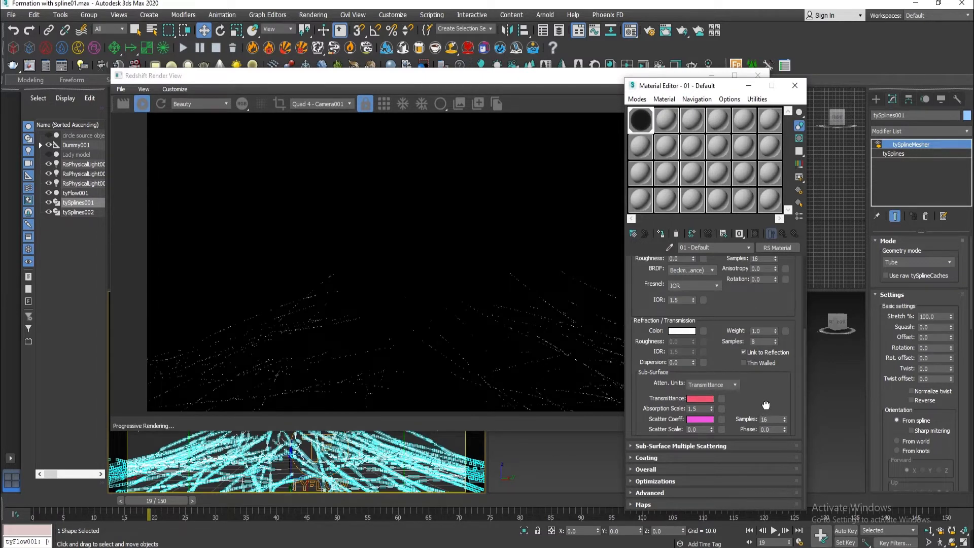
{"action": "double_click", "coordinate": [693, 429]}
{"action": "type", "text": "1"}
{"action": "key", "text": "Return"}
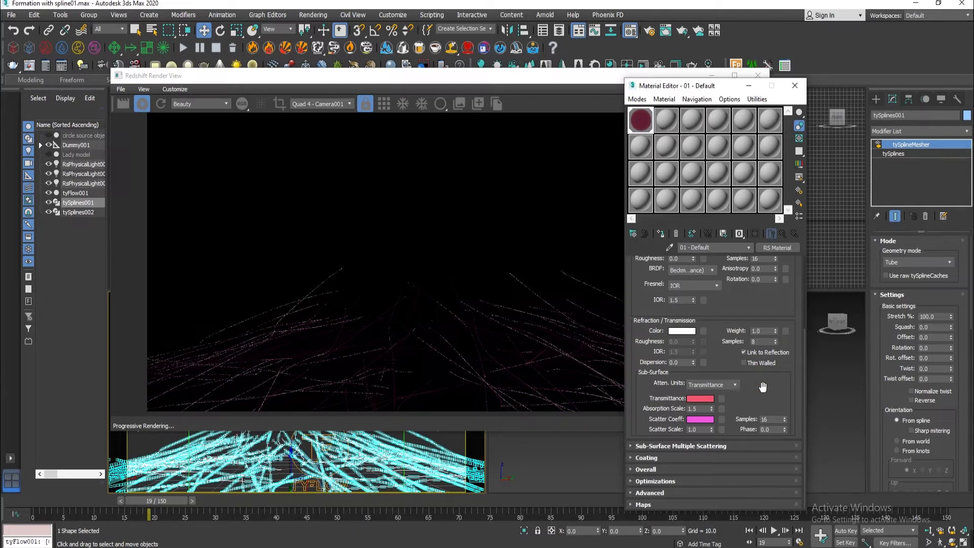
Step: Copy the scatter coefficient color to multiple scattering Layer 1 and lower its saturation to a lighter pink
{"action": "left_click", "coordinate": [723, 446]}
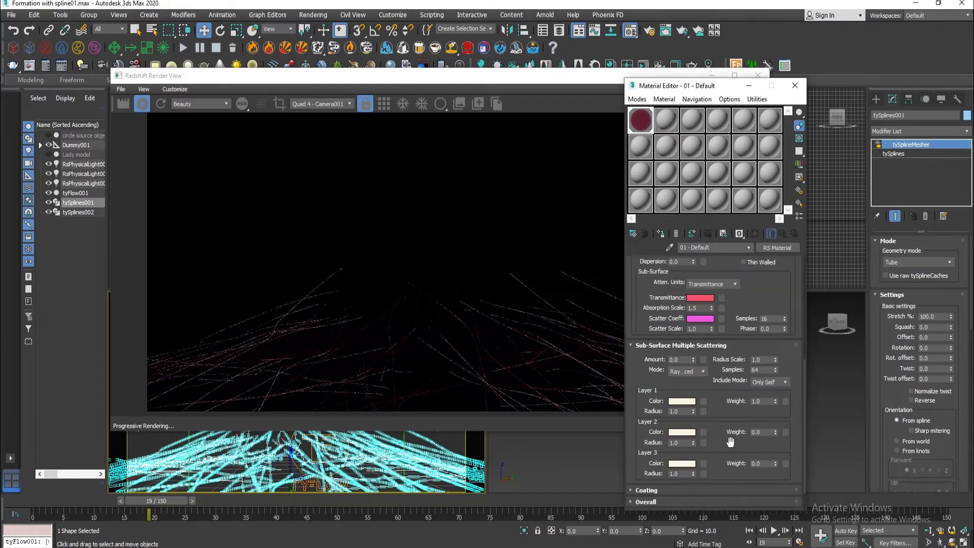
{"action": "left_click_drag", "start_coordinate": [730, 440], "coordinate": [731, 406]}
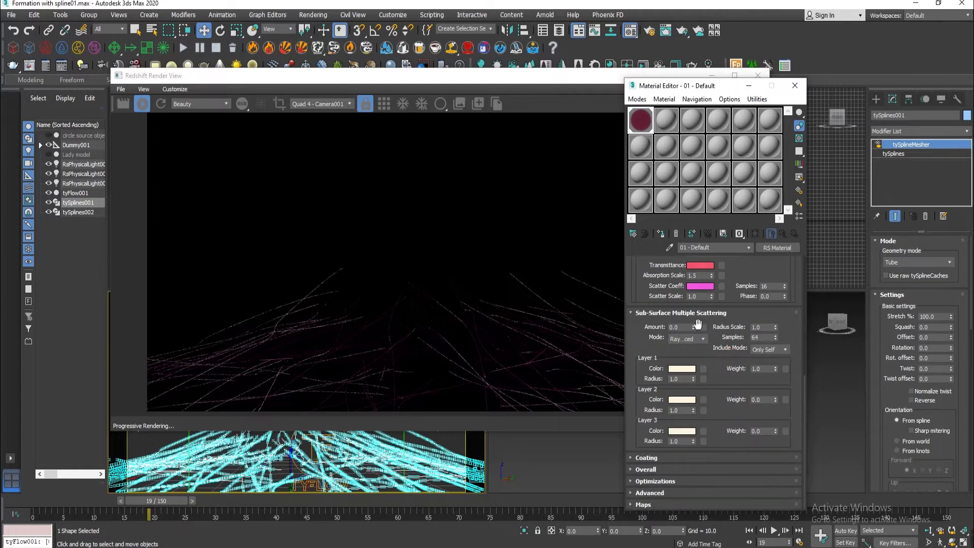
{"action": "left_click_drag", "start_coordinate": [703, 289], "coordinate": [686, 368]}
{"action": "left_click", "coordinate": [711, 301]}
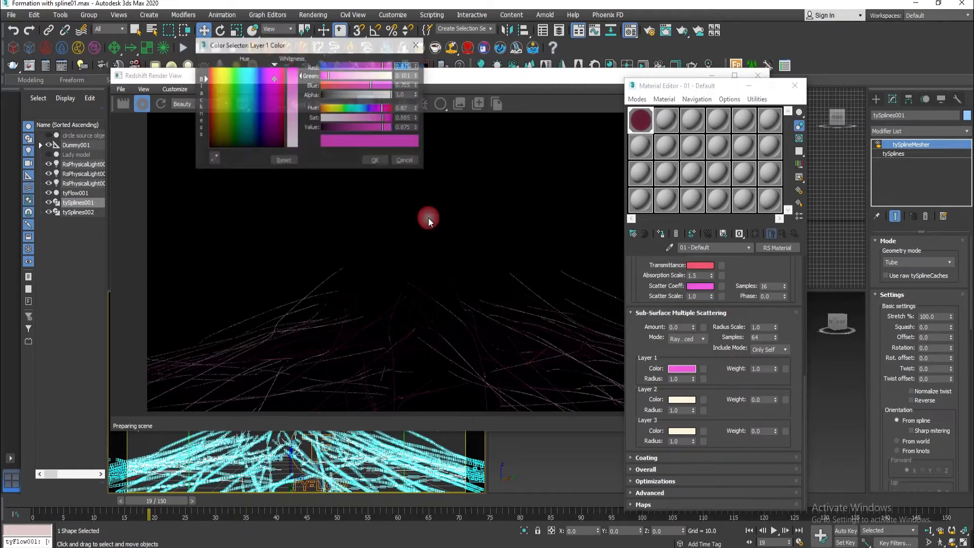
{"action": "left_click_drag", "start_coordinate": [383, 117], "coordinate": [375, 119]}
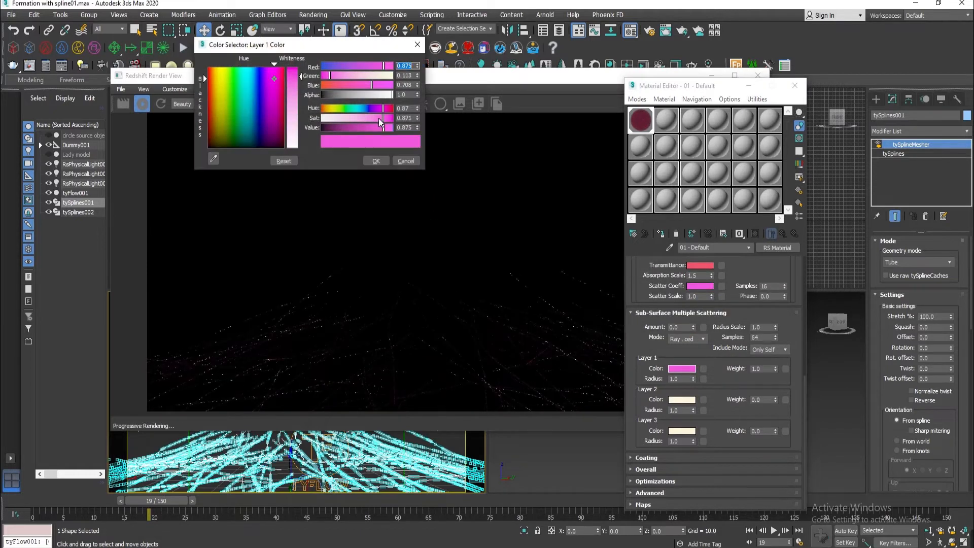
{"action": "left_click", "coordinate": [380, 162]}
Step: Copy the Layer 1 scattering color to Layer 2 and Layer 3
{"action": "left_click_drag", "start_coordinate": [684, 369], "coordinate": [686, 432]}
{"action": "left_click", "coordinate": [714, 304]}
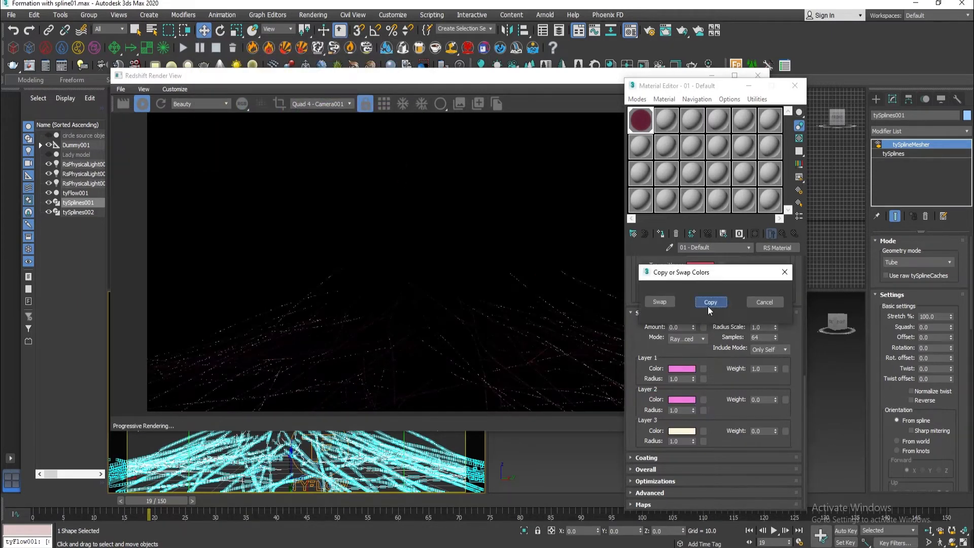
{"action": "left_click", "coordinate": [708, 305]}
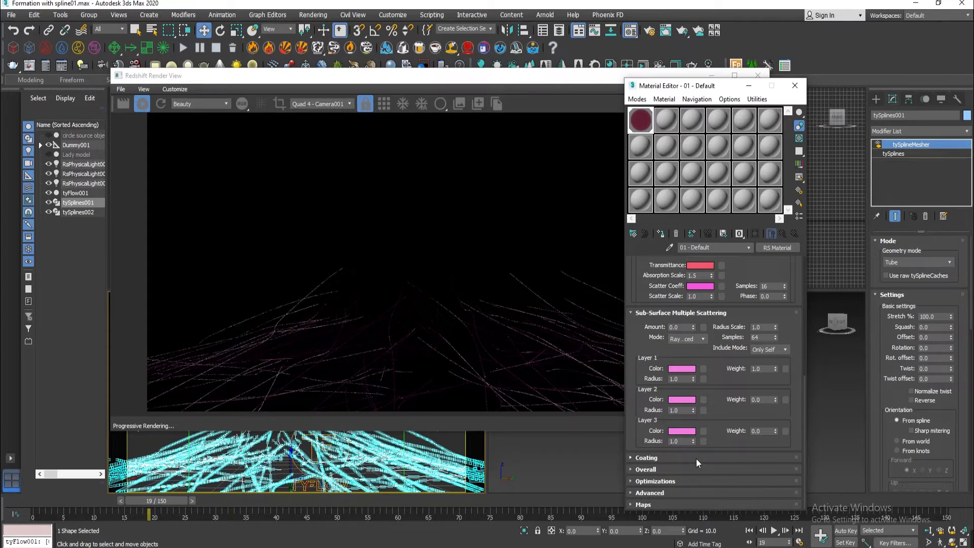
Step: Set the material's sub-surface phase to 0.334
{"action": "left_click_drag", "start_coordinate": [780, 296], "coordinate": [740, 305]}
{"action": "left_click_drag", "start_coordinate": [747, 269], "coordinate": [739, 343]}
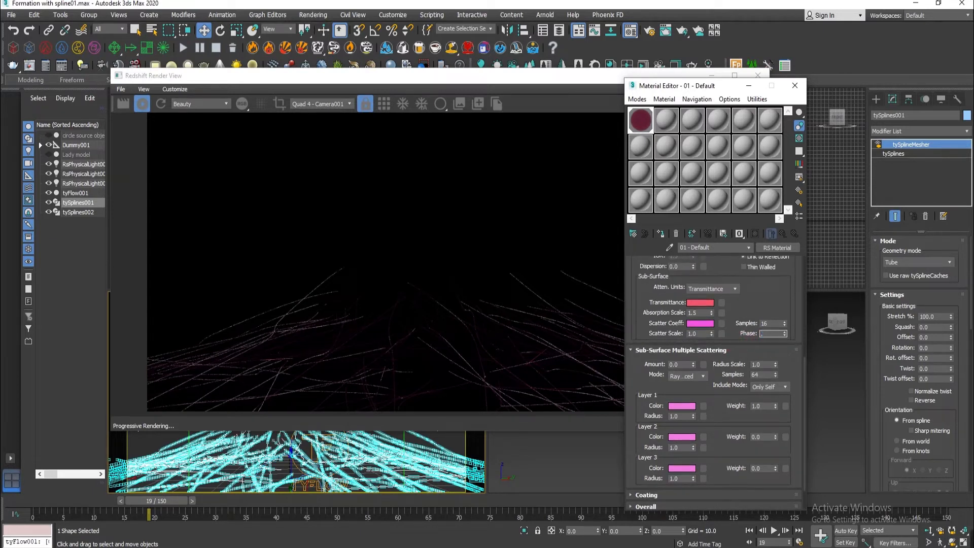
{"action": "left_click_drag", "start_coordinate": [753, 326], "coordinate": [753, 289]}
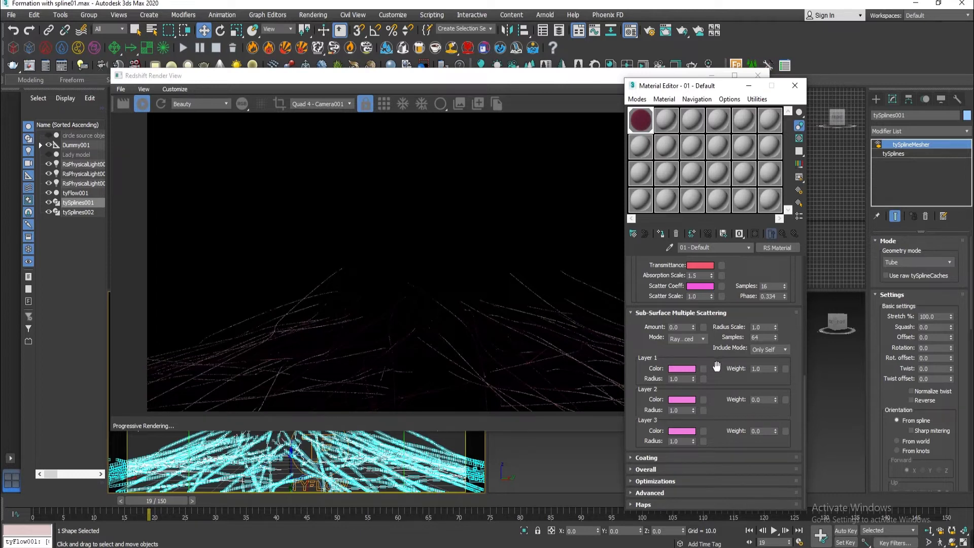
Step: Close the material editor and preview frame 41 in the interactive render
{"action": "left_click", "coordinate": [794, 87]}
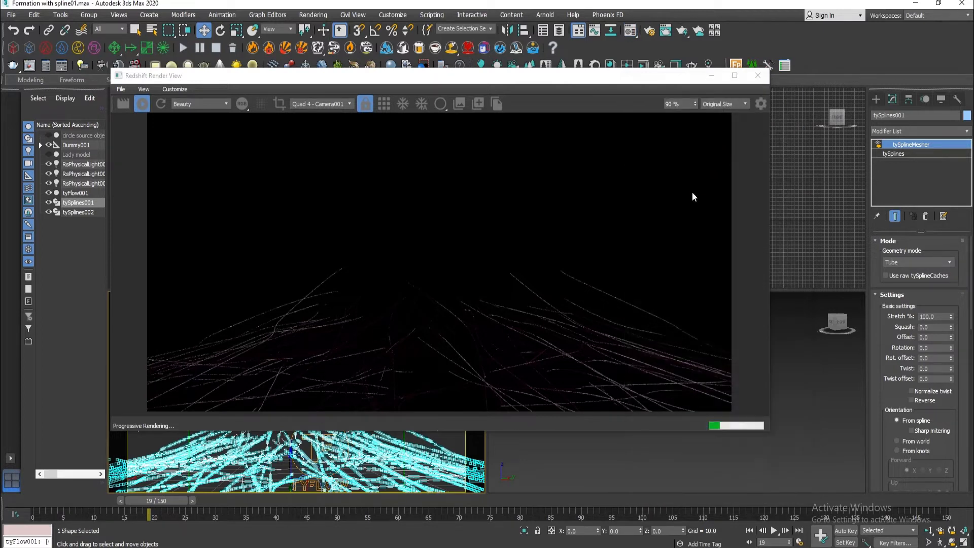
{"action": "left_click_drag", "start_coordinate": [174, 498], "coordinate": [289, 495]}
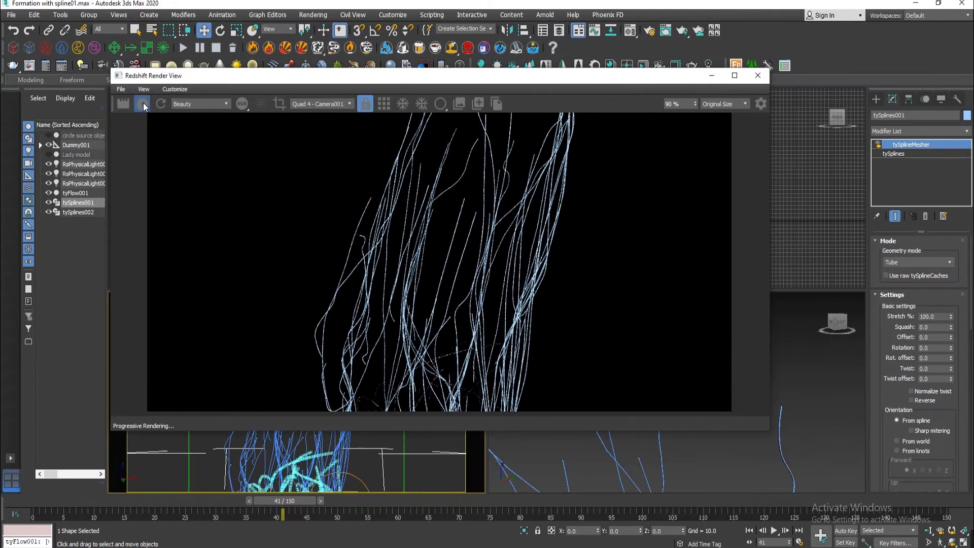
{"action": "left_click_drag", "start_coordinate": [404, 76], "coordinate": [485, 94]}
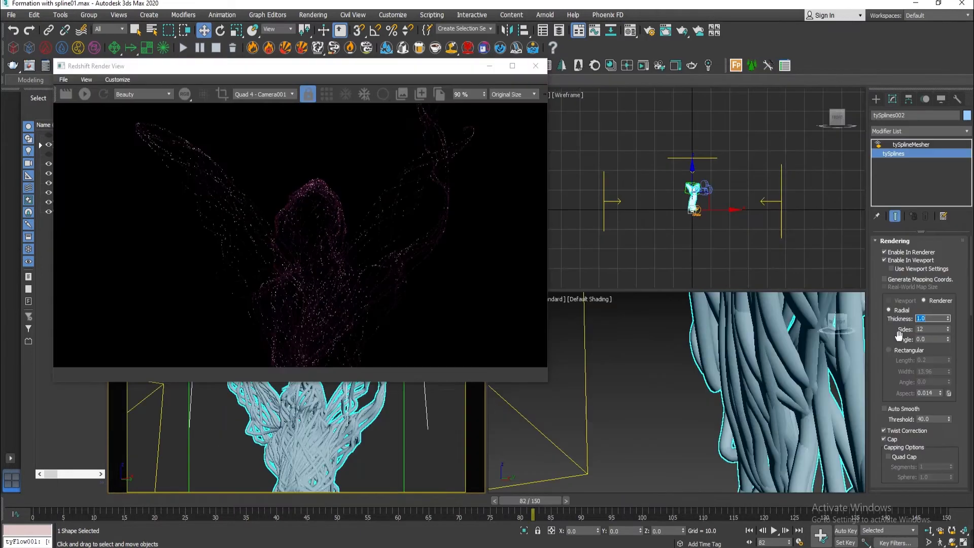
Step: Set the tySplines002 rendering thickness to 0.05 and its tySplineMesher radius to 0.1, and restart the interactive render
{"action": "type", "text": "0.05"}
{"action": "key", "text": "Return"}
{"action": "left_click", "coordinate": [910, 145]}
{"action": "left_click_drag", "start_coordinate": [950, 425], "coordinate": [952, 297]}
{"action": "left_click_drag", "start_coordinate": [939, 400], "coordinate": [901, 402]}
{"action": "type", "text": "0.1"}
{"action": "key", "text": "Return"}
{"action": "left_click", "coordinate": [85, 94]}
Step: Increase the tySplines002 mesher radius to 0.2 and restart the interactive render
{"action": "left_click_drag", "start_coordinate": [937, 386], "coordinate": [902, 407]}
{"action": "type", "text": "0.2"}
{"action": "key", "text": "Return"}
{"action": "left_click", "coordinate": [86, 94]}
{"action": "left_click", "coordinate": [87, 94]}
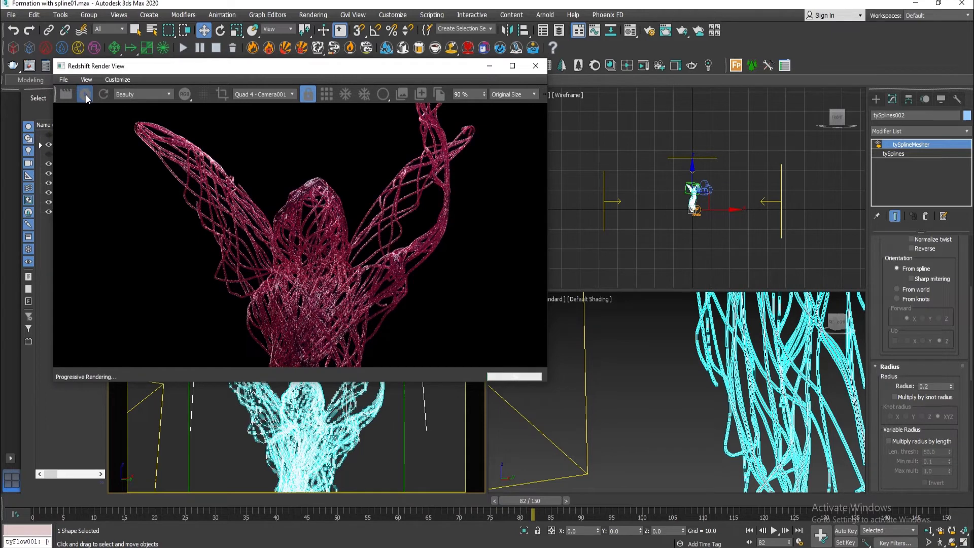
Step: Set the tySplines001 mesher radius to 0.3 and preview the thicker trails in the render at frames 32 and 37
{"action": "left_click_drag", "start_coordinate": [504, 500], "coordinate": [167, 511]}
{"action": "key", "text": "w"}
{"action": "left_click", "coordinate": [220, 472]}
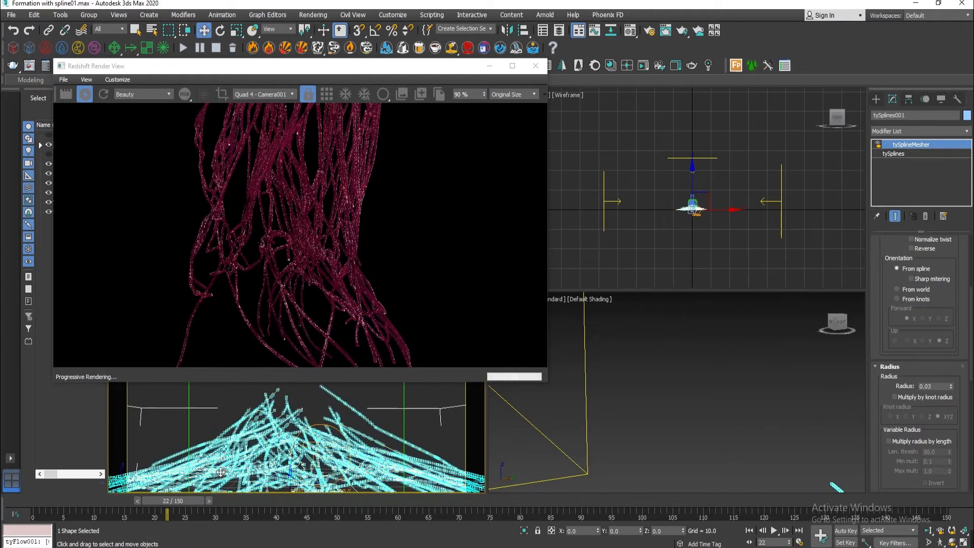
{"action": "left_click", "coordinate": [943, 387]}
{"action": "type", "text": ".3"}
{"action": "key", "text": "Return"}
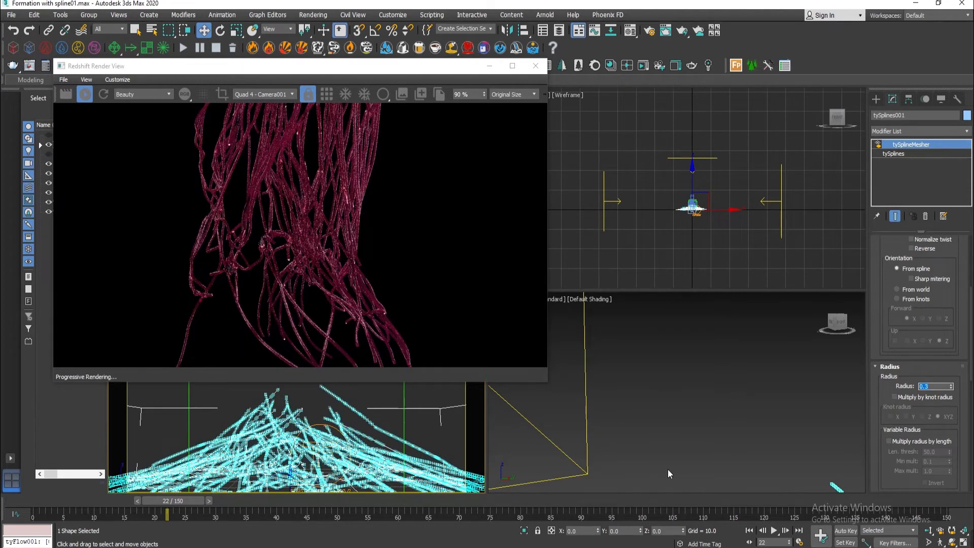
{"action": "left_click", "coordinate": [87, 90]}
{"action": "left_click", "coordinate": [87, 90]}
{"action": "left_click", "coordinate": [250, 502]}
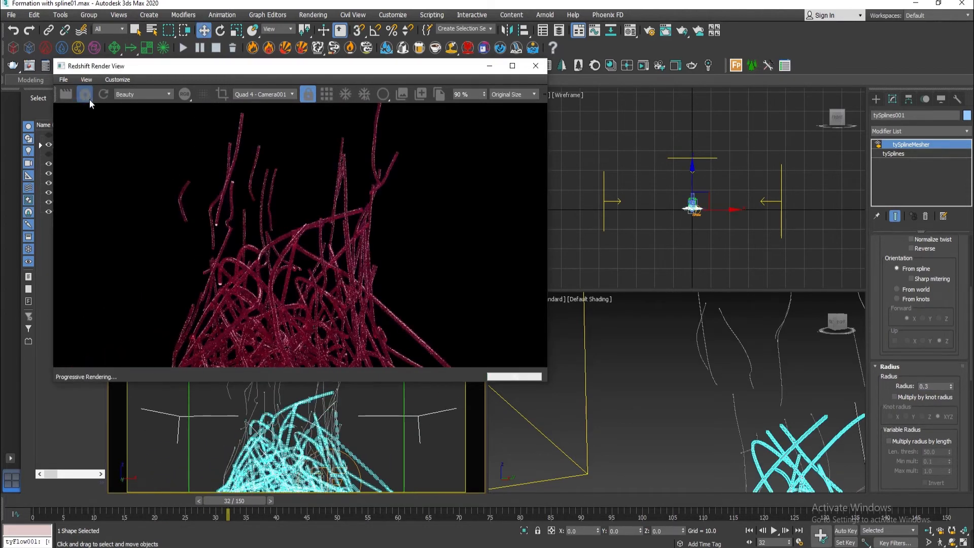
{"action": "left_click_drag", "start_coordinate": [245, 501], "coordinate": [281, 500]}
Step: Try an orange transmittance color with a red scatter coefficient on the pink RS Material
{"action": "left_click", "coordinate": [630, 30]}
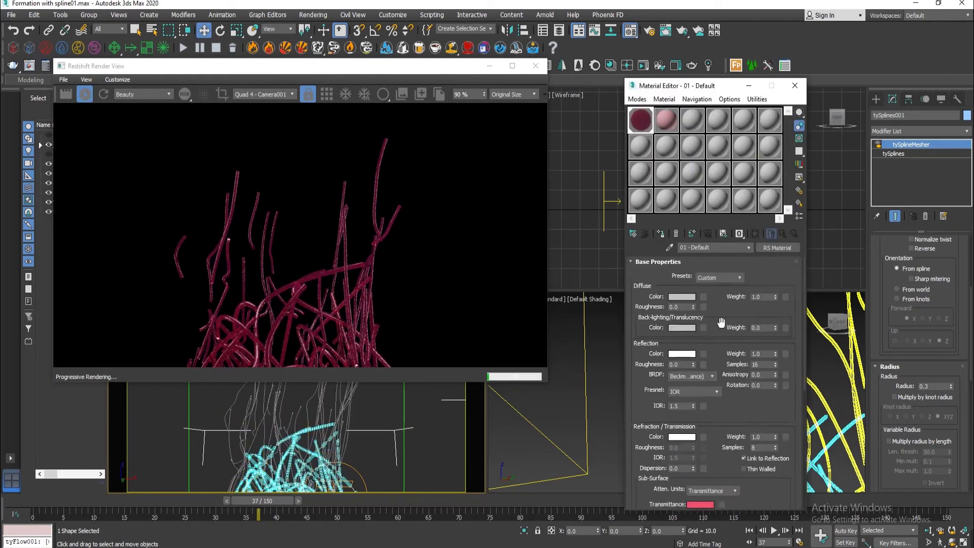
{"action": "scroll", "coordinate": [701, 345], "scroll_direction": "down", "scroll_amount": 5}
{"action": "left_click", "coordinate": [701, 345]}
{"action": "left_click_drag", "start_coordinate": [328, 75], "coordinate": [323, 85]}
{"action": "left_click", "coordinate": [376, 161]}
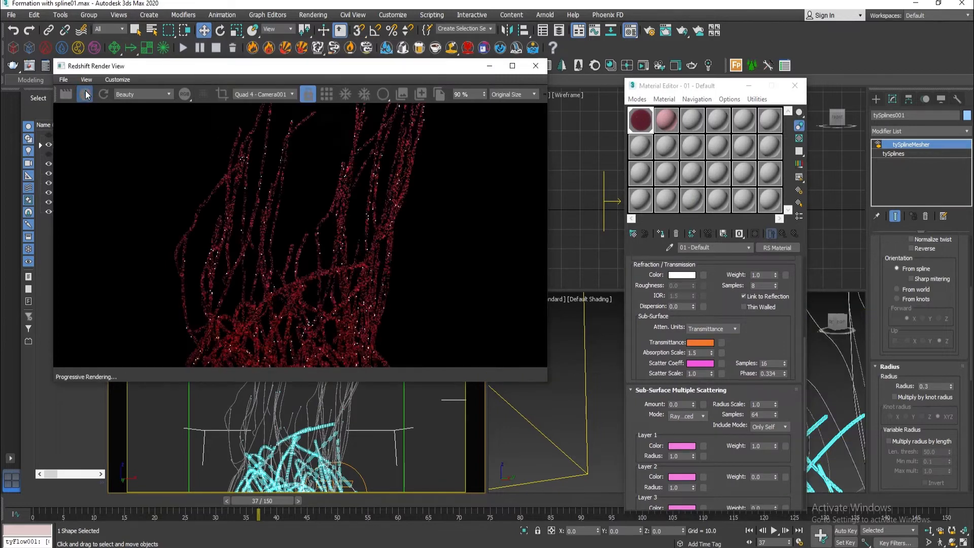
{"action": "left_click", "coordinate": [700, 363]}
{"action": "left_click_drag", "start_coordinate": [359, 85], "coordinate": [325, 77]}
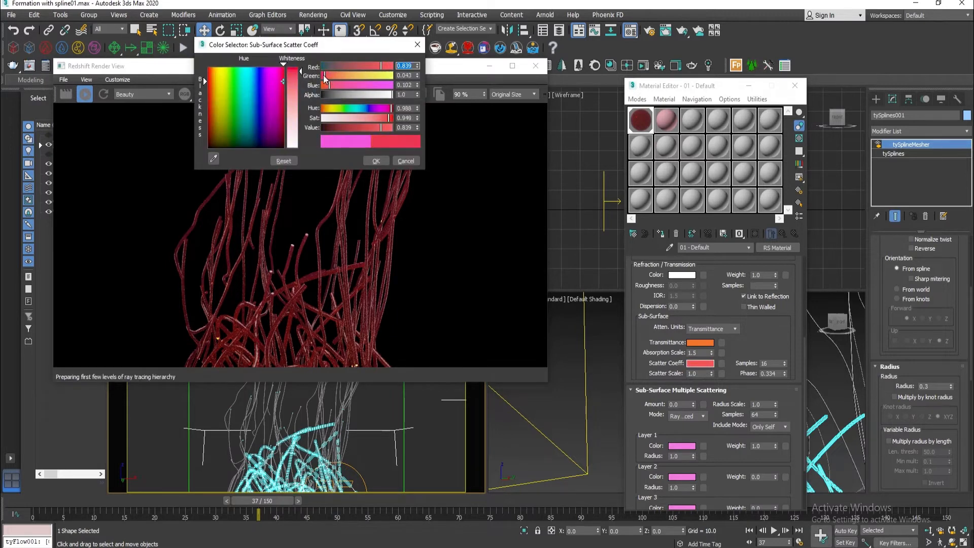
{"action": "left_click", "coordinate": [376, 161]}
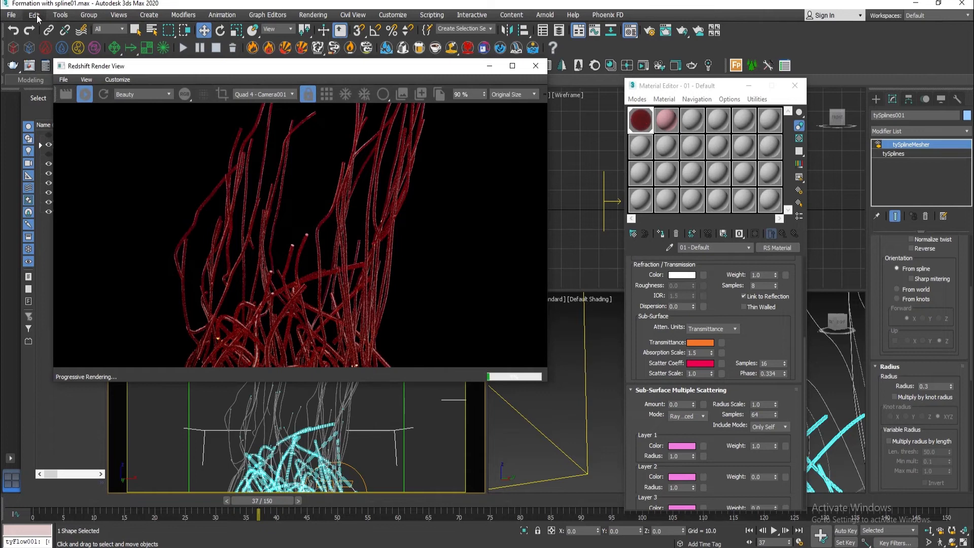
Step: Try a blue transmittance color with a cyan scatter coefficient on the same RS Material
{"action": "left_click", "coordinate": [700, 343]}
{"action": "left_click", "coordinate": [364, 108]}
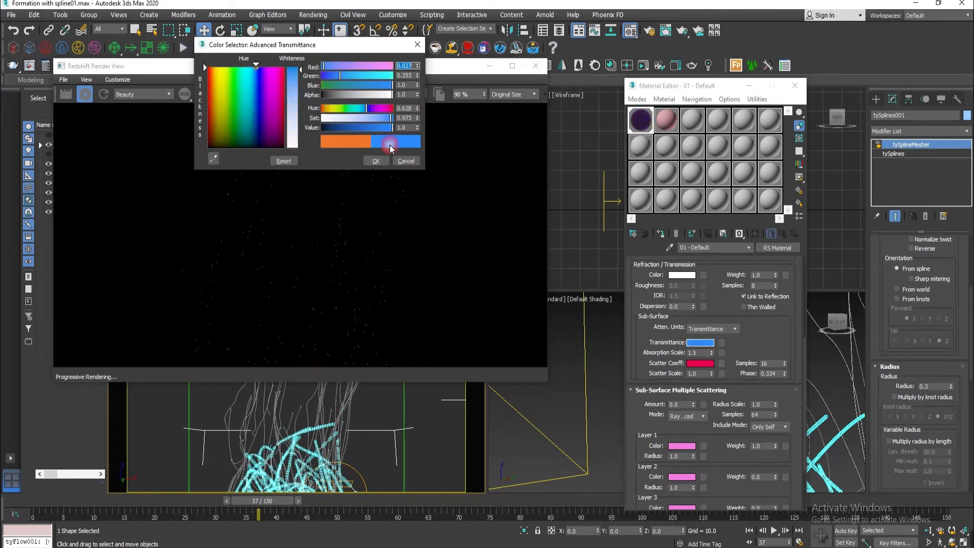
{"action": "left_click", "coordinate": [376, 161]}
{"action": "left_click", "coordinate": [701, 363]}
{"action": "left_click_drag", "start_coordinate": [368, 109], "coordinate": [361, 108]}
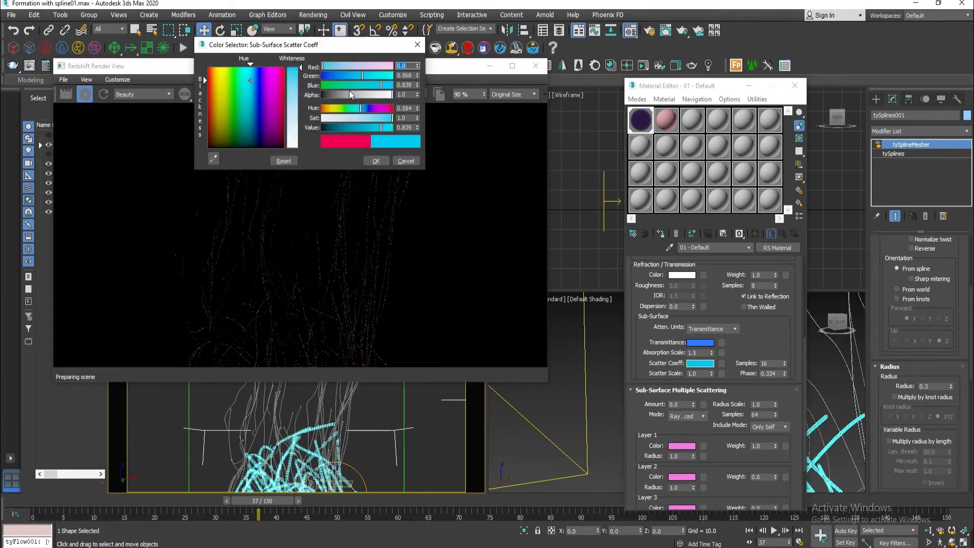
{"action": "left_click", "coordinate": [375, 160]}
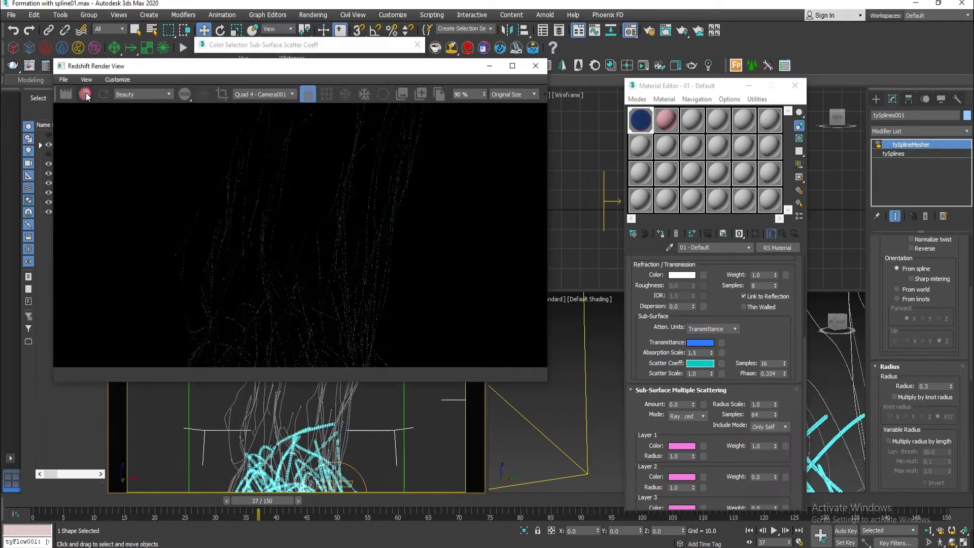
{"action": "left_click", "coordinate": [251, 44]}
{"action": "left_click", "coordinate": [407, 160]}
Step: Undo the trial sub-surface color changes back to the pink transmittance and magenta scatter coefficient
{"action": "left_click", "coordinate": [34, 15]}
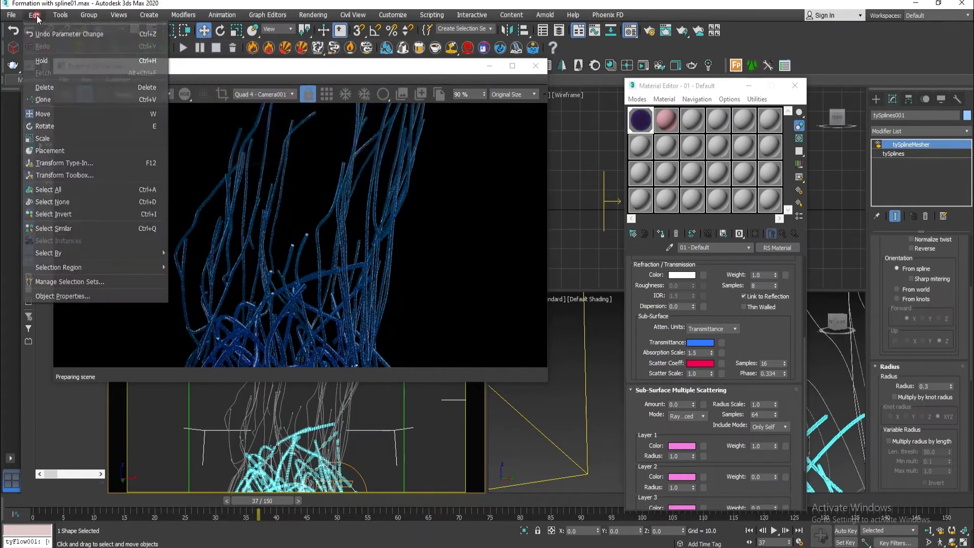
{"action": "left_click", "coordinate": [44, 26]}
{"action": "left_click", "coordinate": [34, 15]}
{"action": "left_click", "coordinate": [44, 26]}
{"action": "left_click", "coordinate": [34, 14]}
{"action": "left_click", "coordinate": [43, 26]}
{"action": "left_click", "coordinate": [34, 15]}
{"action": "left_click", "coordinate": [43, 26]}
{"action": "left_click", "coordinate": [34, 15]}
{"action": "left_click", "coordinate": [44, 26]}
{"action": "left_click", "coordinate": [34, 15]}
{"action": "left_click", "coordinate": [51, 34]}
{"action": "left_click", "coordinate": [34, 15]}
{"action": "left_click", "coordinate": [47, 33]}
{"action": "left_click", "coordinate": [34, 15]}
{"action": "left_click", "coordinate": [47, 33]}
{"action": "left_click", "coordinate": [34, 15]}
{"action": "left_click", "coordinate": [47, 34]}
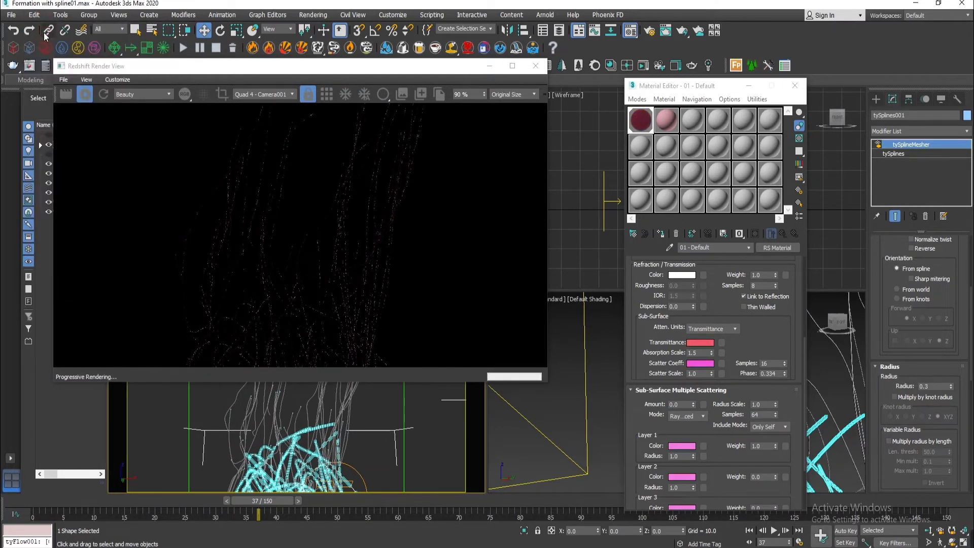
Step: Rotate the two side area lights diagonally toward the statue in the Top view and move RsPhysicalLight002 closer to it
{"action": "key", "text": "m"}
{"action": "left_click_drag", "start_coordinate": [349, 70], "coordinate": [475, 189]}
{"action": "left_click", "coordinate": [354, 140]}
{"action": "key", "text": "e"}
{"action": "left_click_drag", "start_coordinate": [385, 117], "coordinate": [405, 149]}
{"action": "left_click", "coordinate": [187, 127]}
{"action": "left_click_drag", "start_coordinate": [219, 129], "coordinate": [253, 153]}
{"action": "key", "text": "w"}
{"action": "left_click_drag", "start_coordinate": [363, 127], "coordinate": [309, 156]}
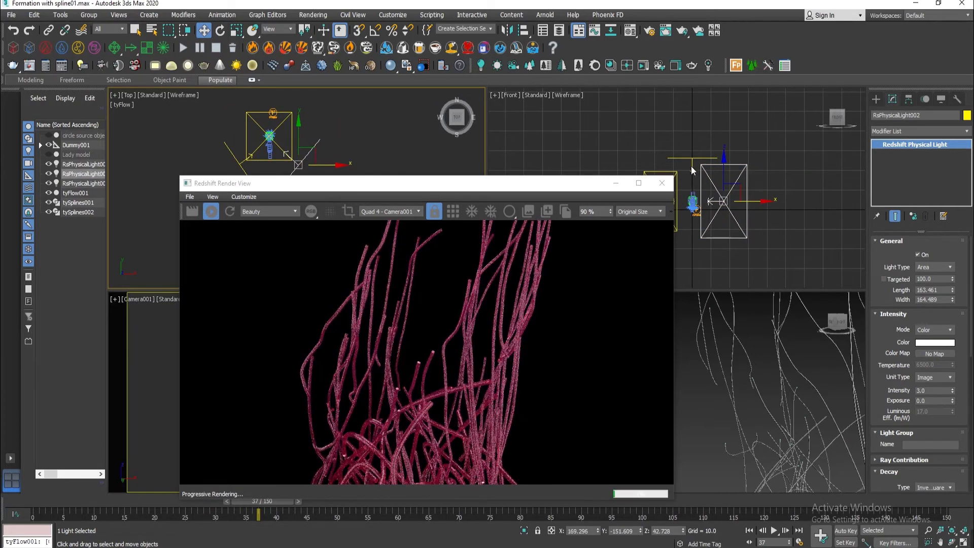
Step: Preview the relit statue in the interactive render at frames 117 and 124
{"action": "left_click", "coordinate": [744, 499]}
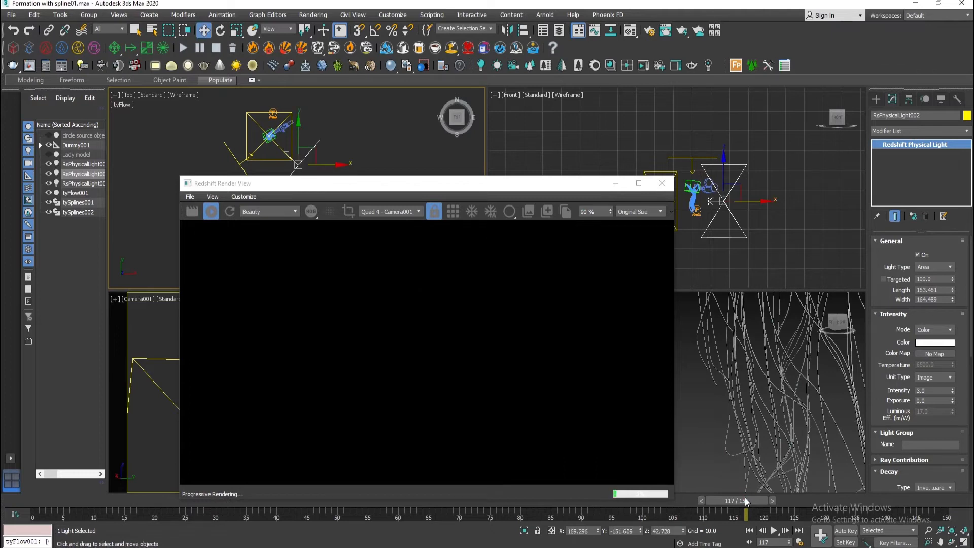
{"action": "left_click", "coordinate": [211, 211]}
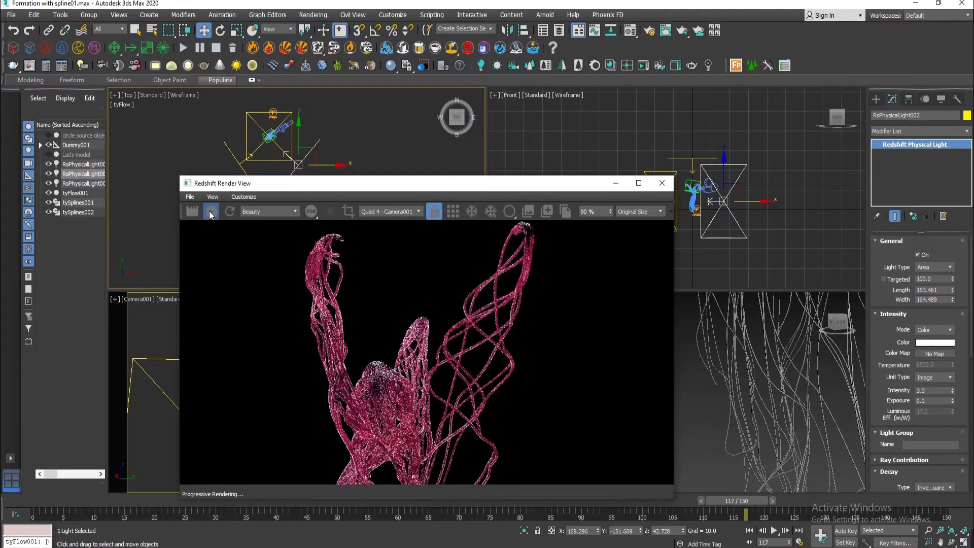
{"action": "left_click", "coordinate": [790, 500]}
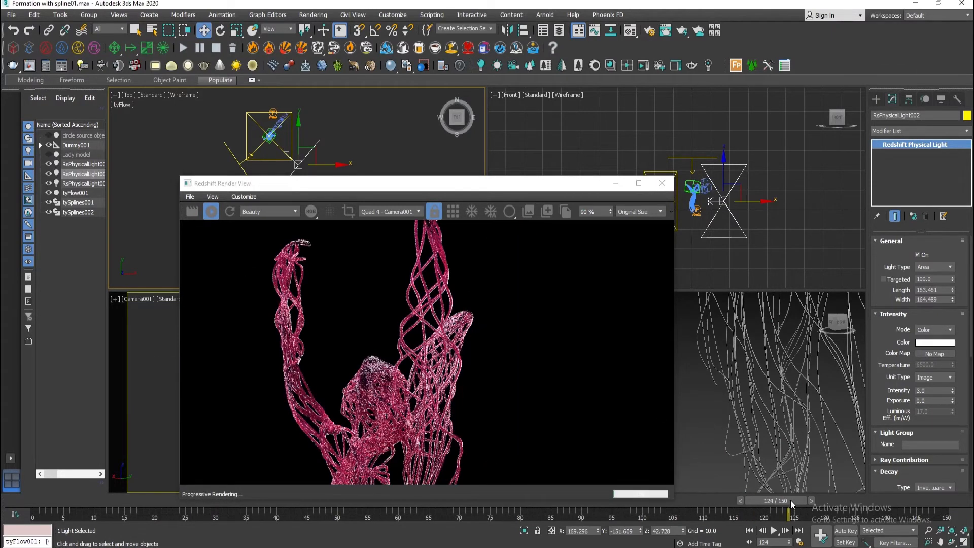
Step: Stop the interactive preview, render frame 124 in full quality and inspect the statue up close
{"action": "left_click", "coordinate": [210, 212]}
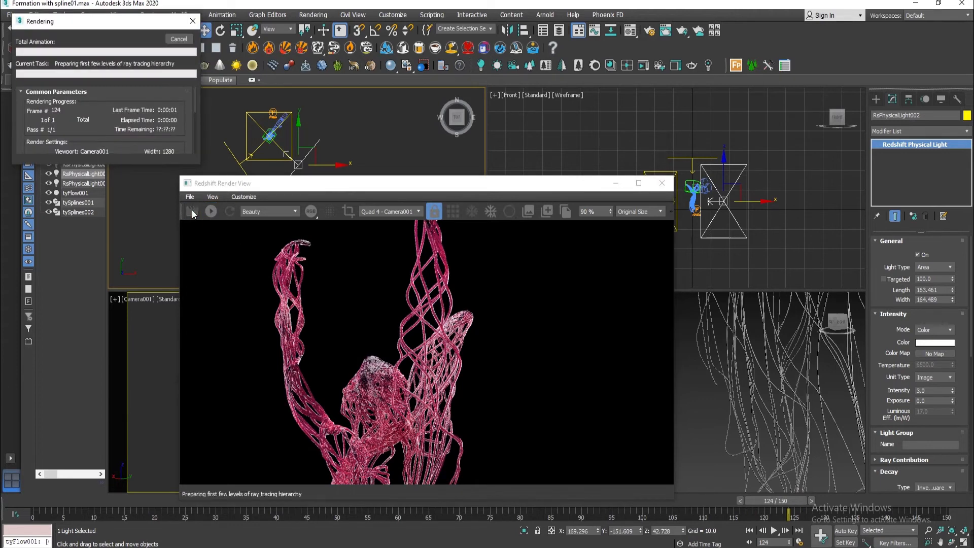
{"action": "scroll", "coordinate": [388, 406], "scroll_direction": "up", "scroll_amount": 4}
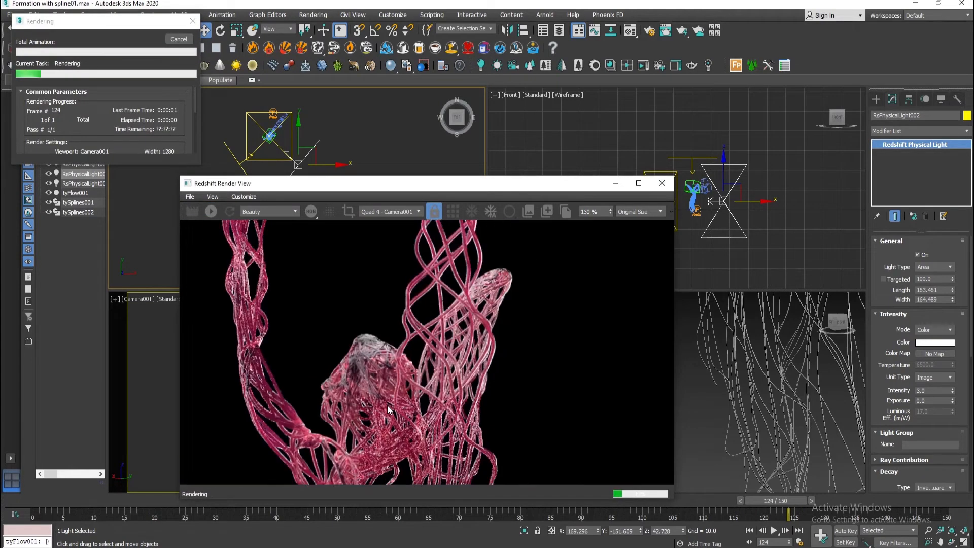
{"action": "scroll", "coordinate": [387, 405], "scroll_direction": "down", "scroll_amount": 4}
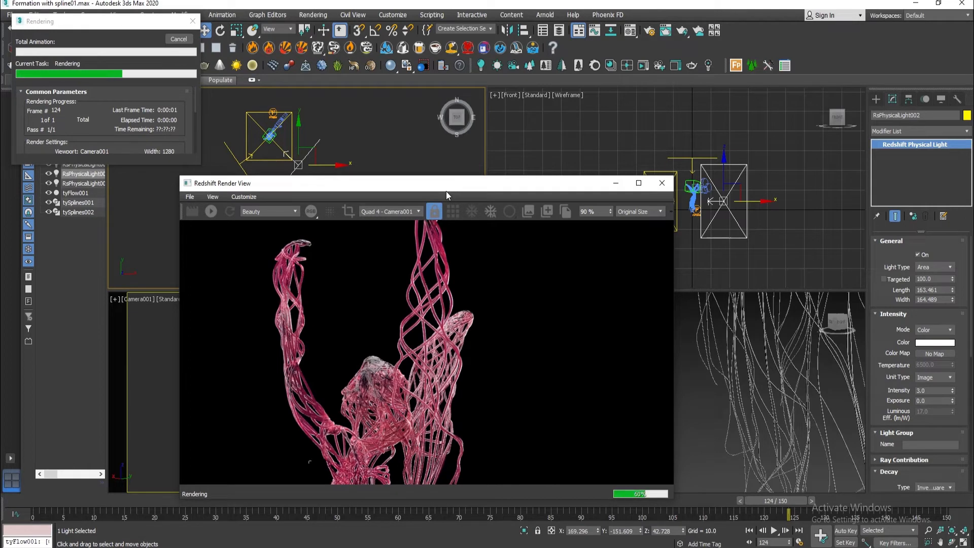
{"action": "left_click_drag", "start_coordinate": [446, 190], "coordinate": [400, 181]}
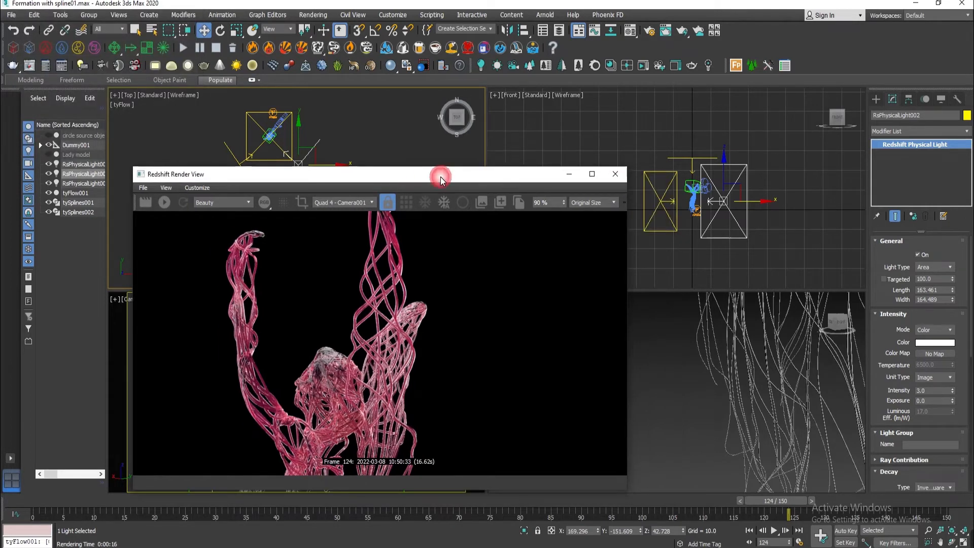
Step: Set the pink material's reflection weight to 0.3 and render frame 124 again
{"action": "key", "text": "m"}
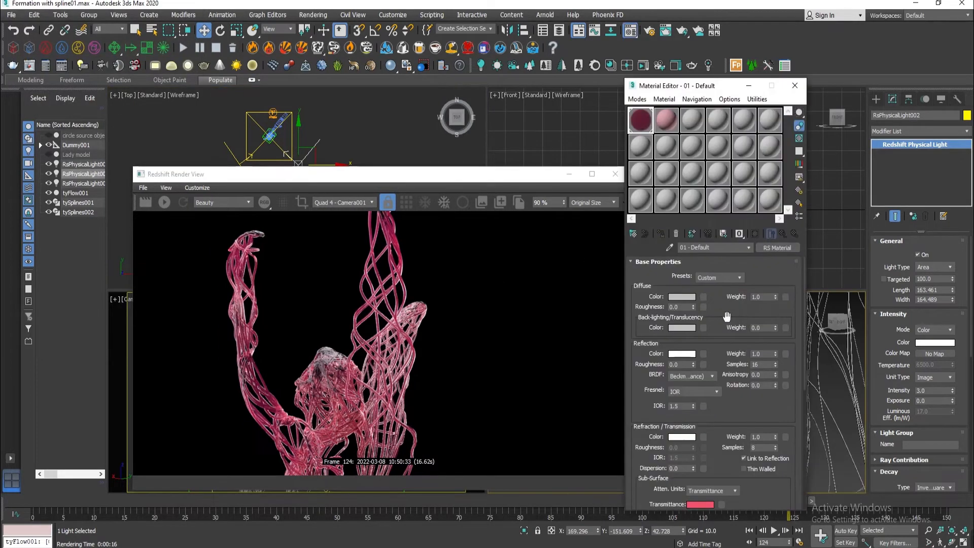
{"action": "double_click", "coordinate": [760, 353]}
{"action": "left_click", "coordinate": [164, 202]}
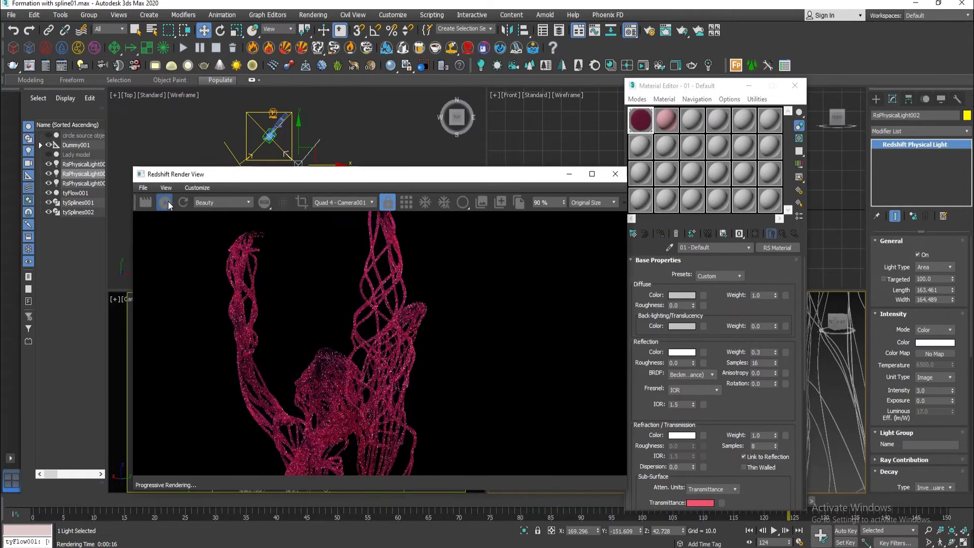
{"action": "left_click", "coordinate": [151, 202]}
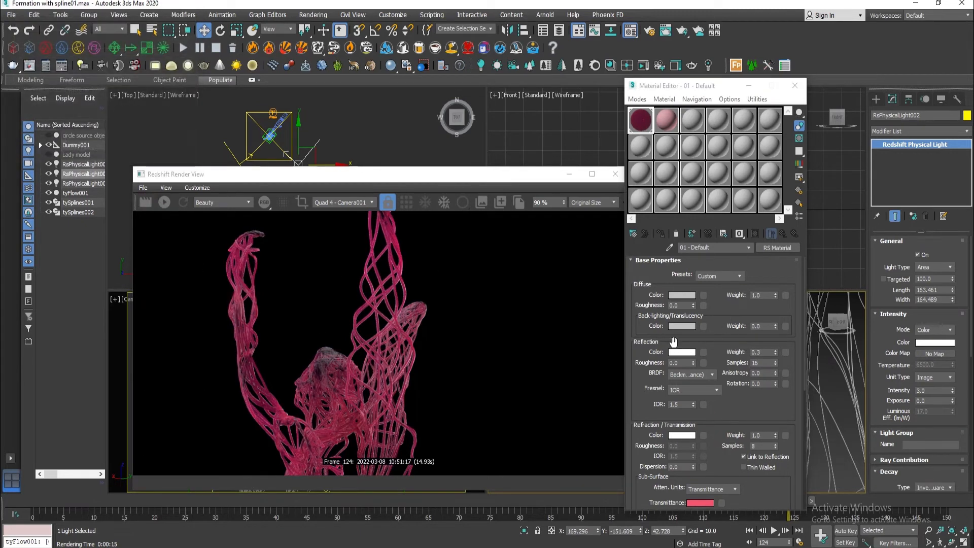
Step: Start the interactive preview and deepen the pink material's sub-surface transmittance color to a red with saturation of about 0.94
{"action": "left_click_drag", "start_coordinate": [733, 426], "coordinate": [734, 268]}
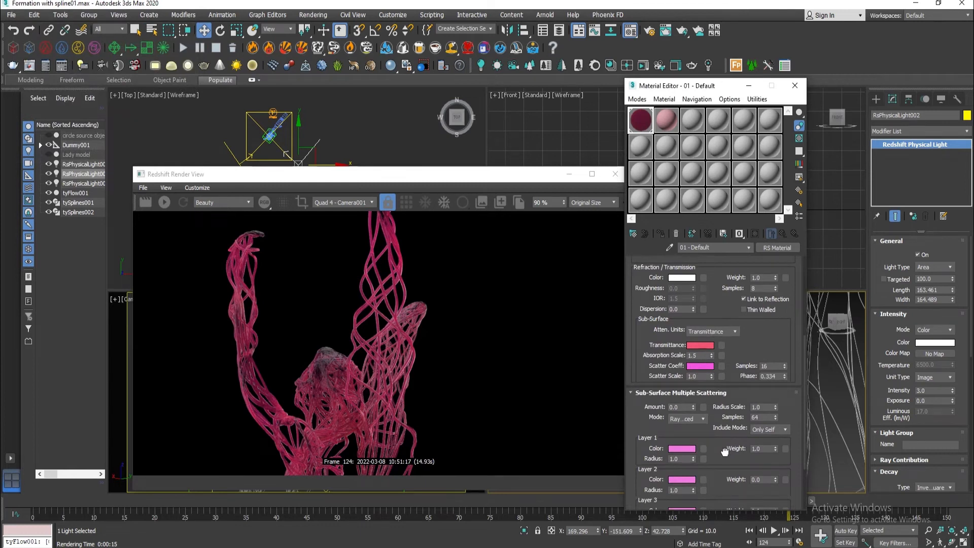
{"action": "scroll", "coordinate": [700, 367], "scroll_direction": "down", "scroll_amount": 3}
{"action": "left_click", "coordinate": [166, 200]}
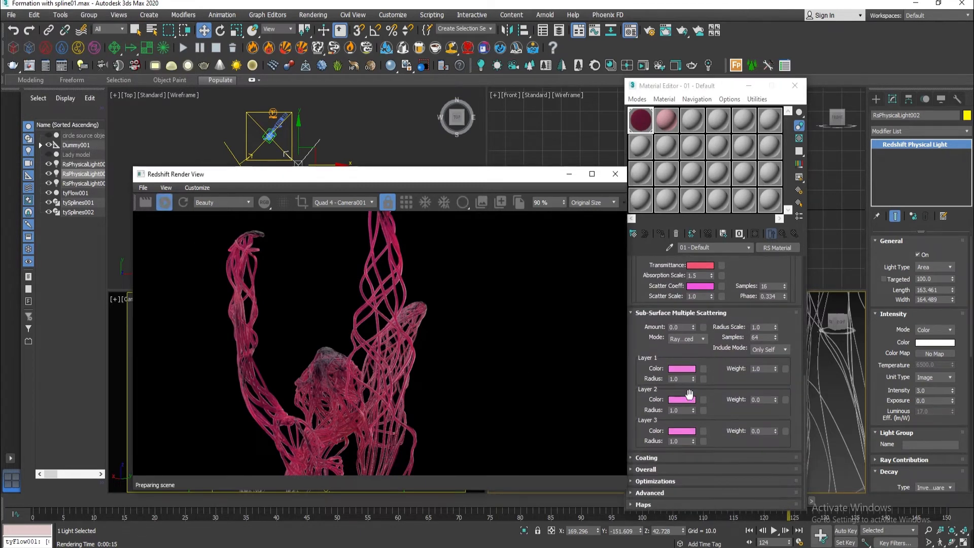
{"action": "left_click", "coordinate": [682, 368]}
{"action": "left_click", "coordinate": [406, 161]}
{"action": "left_click", "coordinate": [700, 265]}
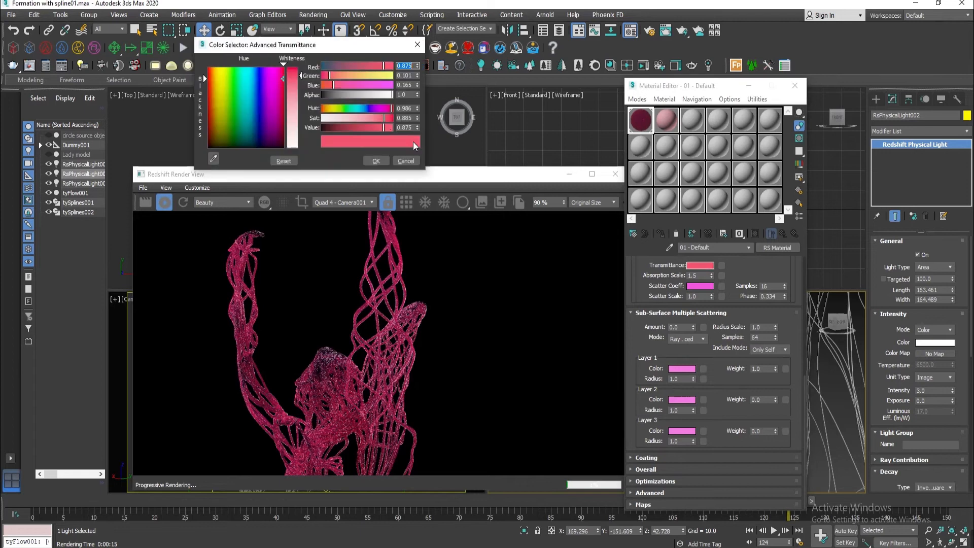
{"action": "left_click_drag", "start_coordinate": [381, 118], "coordinate": [389, 118]}
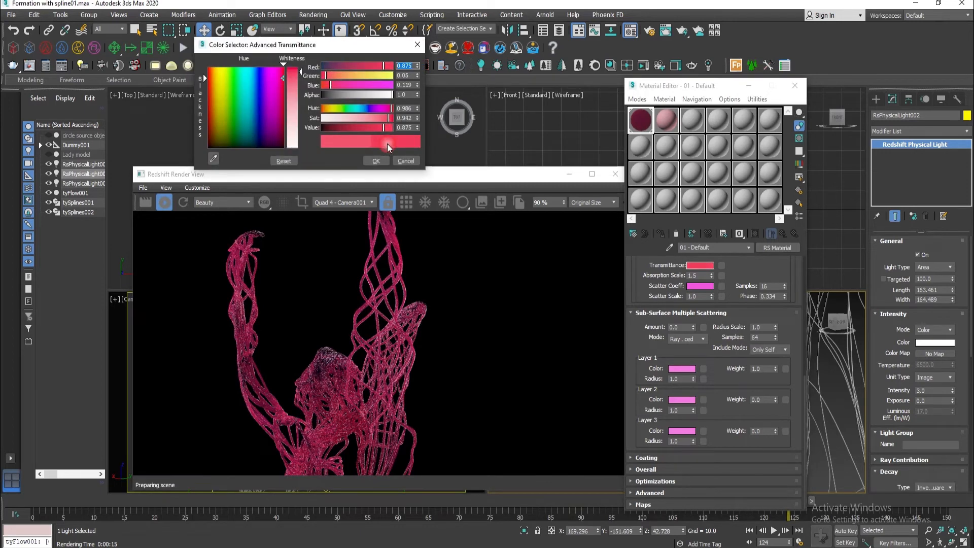
Step: Set the pink material's sub-surface Scatter Scale to 0.5 and restart the interactive preview
{"action": "left_click", "coordinate": [706, 285]}
{"action": "double_click", "coordinate": [692, 296]}
{"action": "type", "text": ".5"}
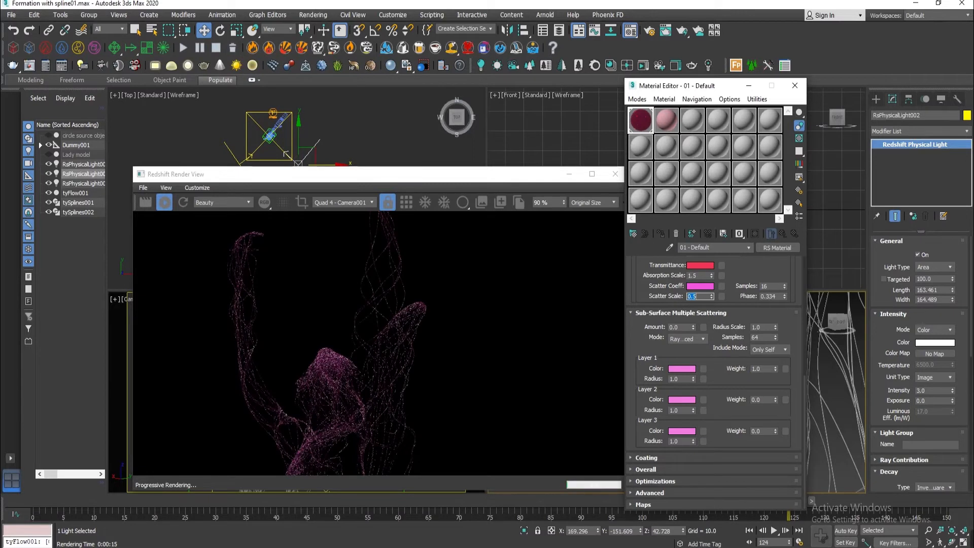
{"action": "left_click", "coordinate": [165, 203]}
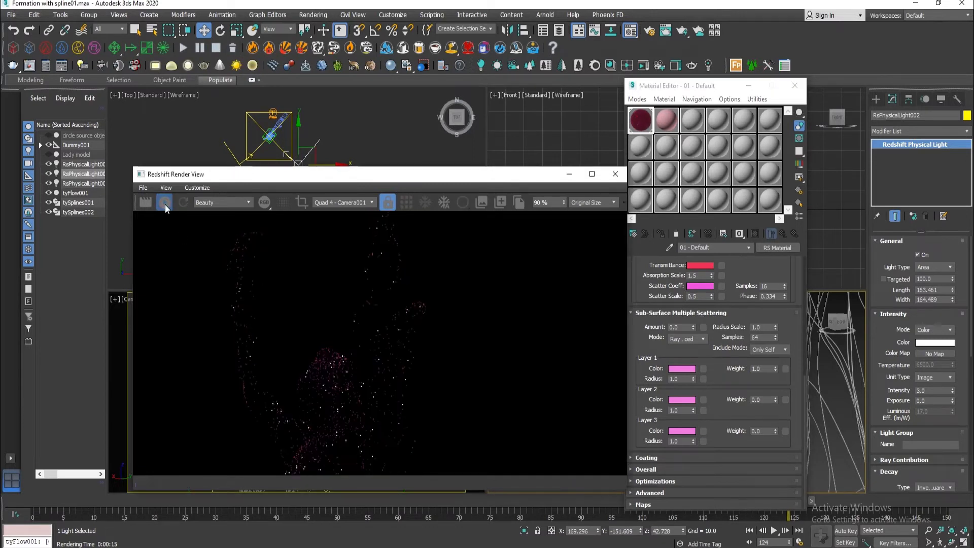
Step: Try a refraction weight of 0.3 on the pink material in the interactive preview, and restore the weight to 1.0
{"action": "scroll", "coordinate": [311, 373], "scroll_direction": "up", "scroll_amount": 1}
{"action": "scroll", "coordinate": [312, 373], "scroll_direction": "up", "scroll_amount": 1}
{"action": "scroll", "coordinate": [765, 365], "scroll_direction": "up", "scroll_amount": 3}
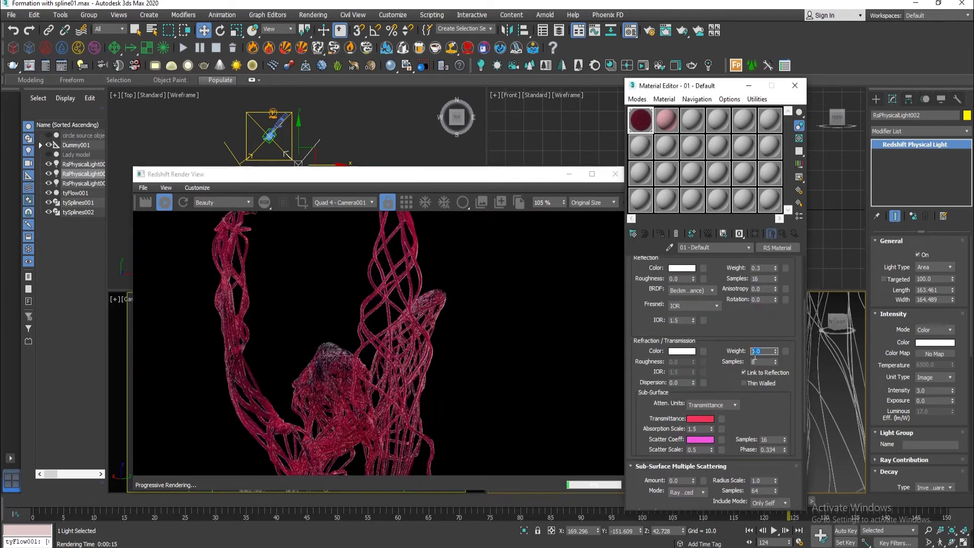
{"action": "type", "text": "0.3"}
{"action": "key", "text": "Return"}
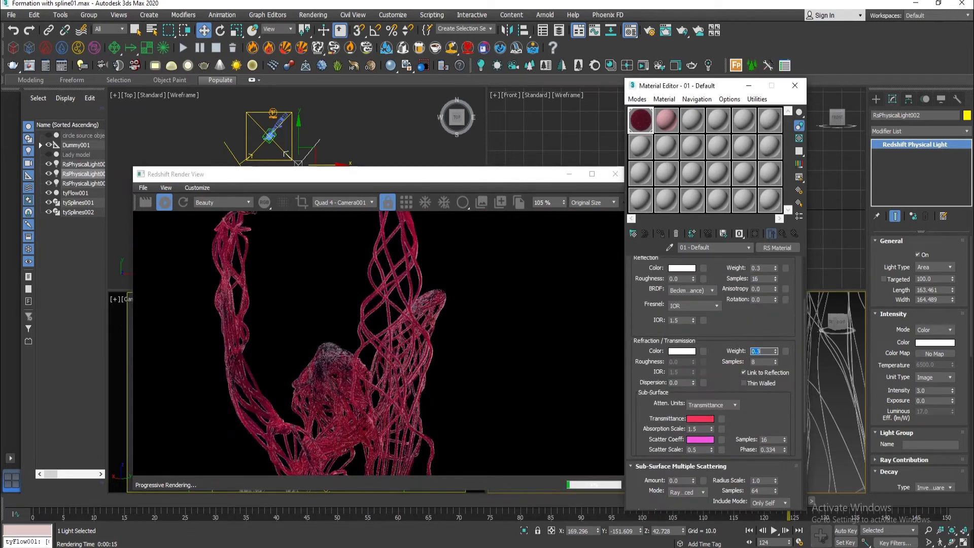
{"action": "left_click", "coordinate": [166, 201]}
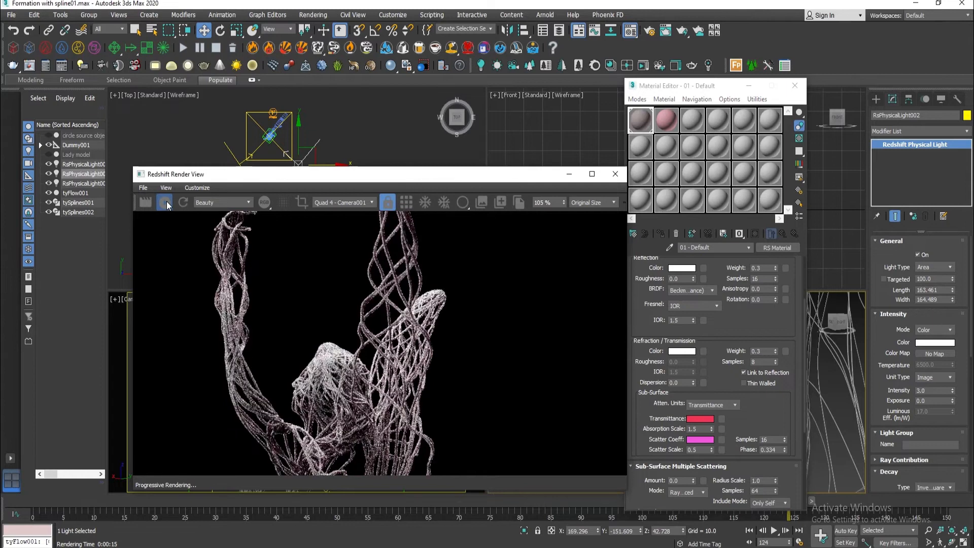
{"action": "left_click", "coordinate": [743, 363]}
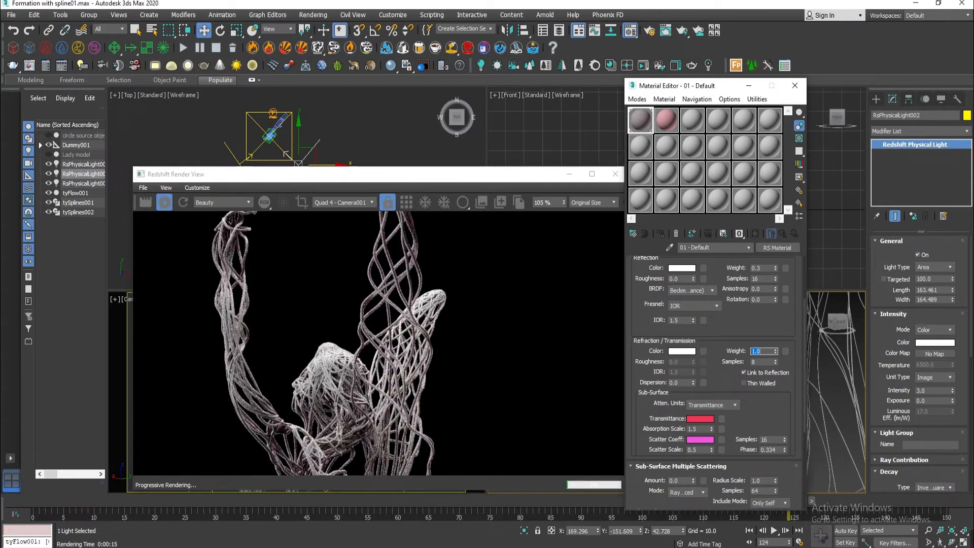
Step: Try a saturated pink refraction color, RGB 255, 35, 154, and restart the interactive preview to judge it
{"action": "left_click", "coordinate": [682, 350]}
{"action": "left_click", "coordinate": [340, 79]}
{"action": "left_click", "coordinate": [384, 110]}
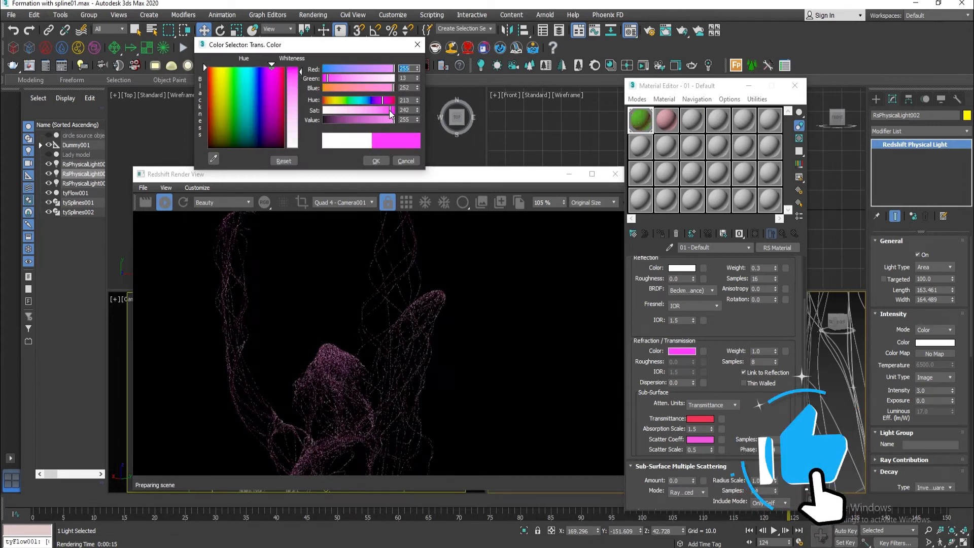
{"action": "left_click", "coordinate": [388, 100]}
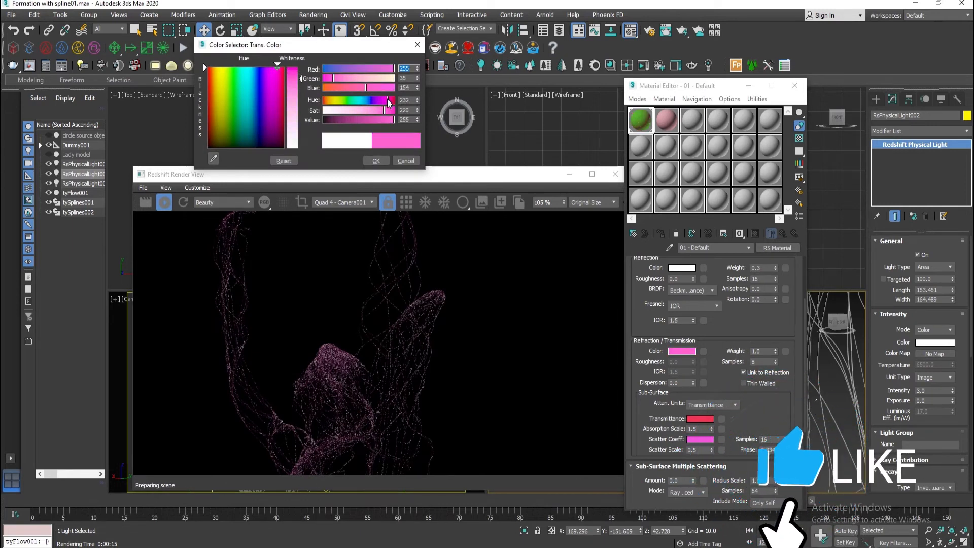
{"action": "left_click", "coordinate": [166, 200]}
{"action": "left_click", "coordinate": [165, 202]}
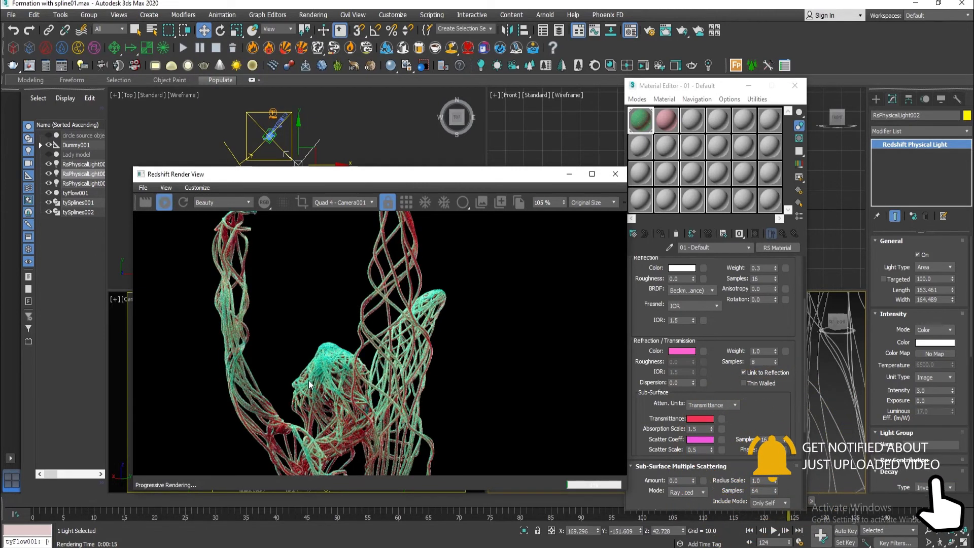
Step: Stop the interactive preview and render frame 124 in full quality to inspect the recolored statue
{"action": "left_click", "coordinate": [164, 202]}
{"action": "left_click", "coordinate": [149, 202]}
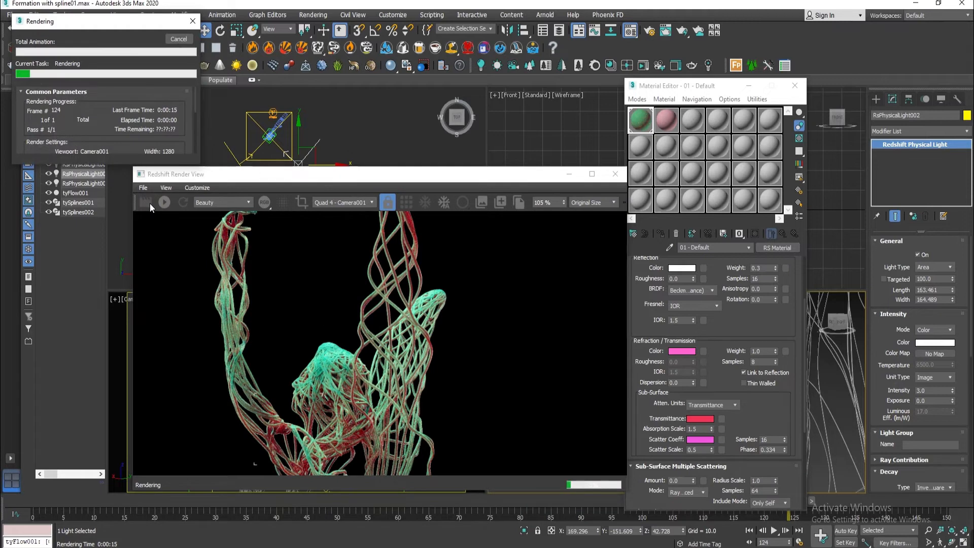
{"action": "scroll", "coordinate": [228, 325], "scroll_direction": "up", "scroll_amount": 3}
{"action": "scroll", "coordinate": [228, 324], "scroll_direction": "down", "scroll_amount": 3}
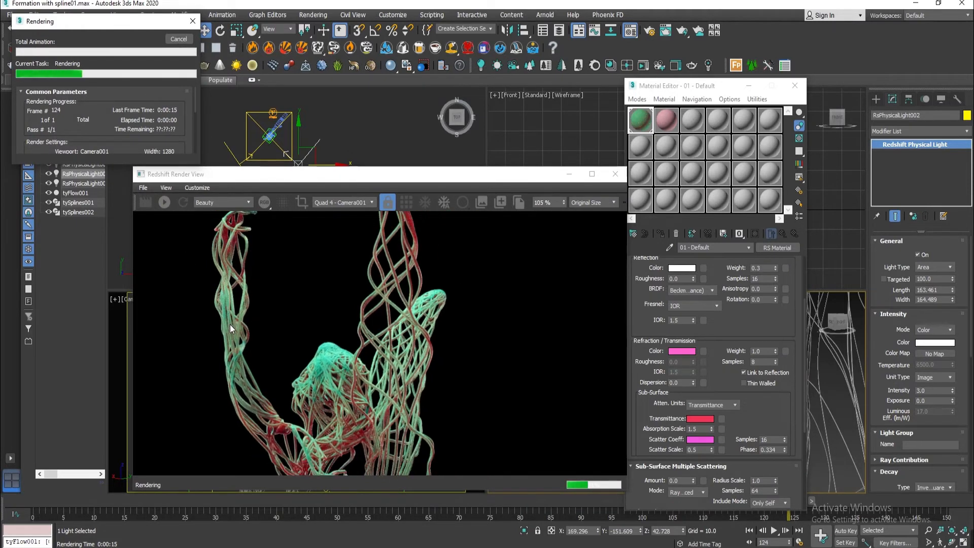
Step: Go to frame 53, start the interactive preview and move the render window clear of the material settings
{"action": "left_click", "coordinate": [358, 504]}
{"action": "left_click_drag", "start_coordinate": [400, 175], "coordinate": [680, 117]}
{"action": "left_click", "coordinate": [449, 143]}
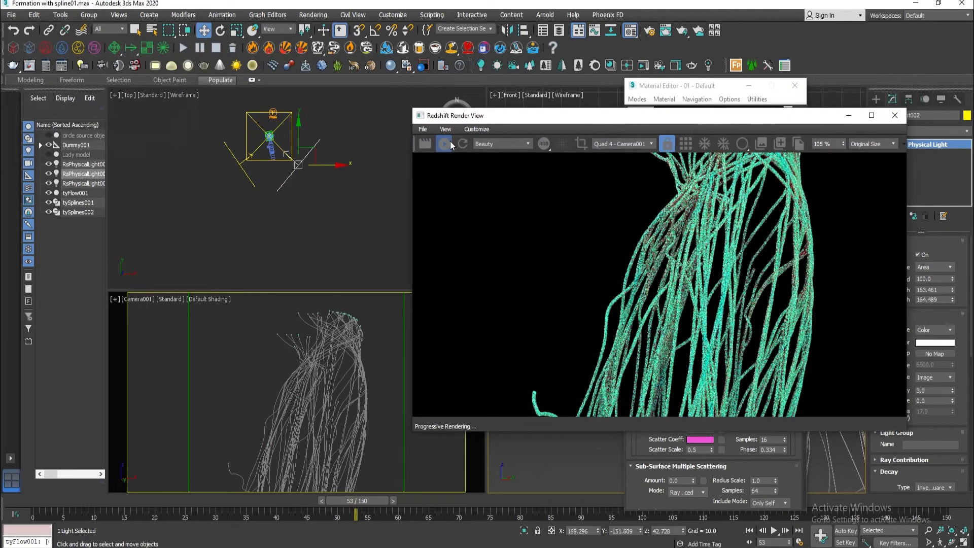
{"action": "left_click_drag", "start_coordinate": [507, 115], "coordinate": [173, 63]}
Step: Try a light pink refraction color, RGB 255, 133, 154, and refresh the interactive preview
{"action": "left_click", "coordinate": [682, 351]}
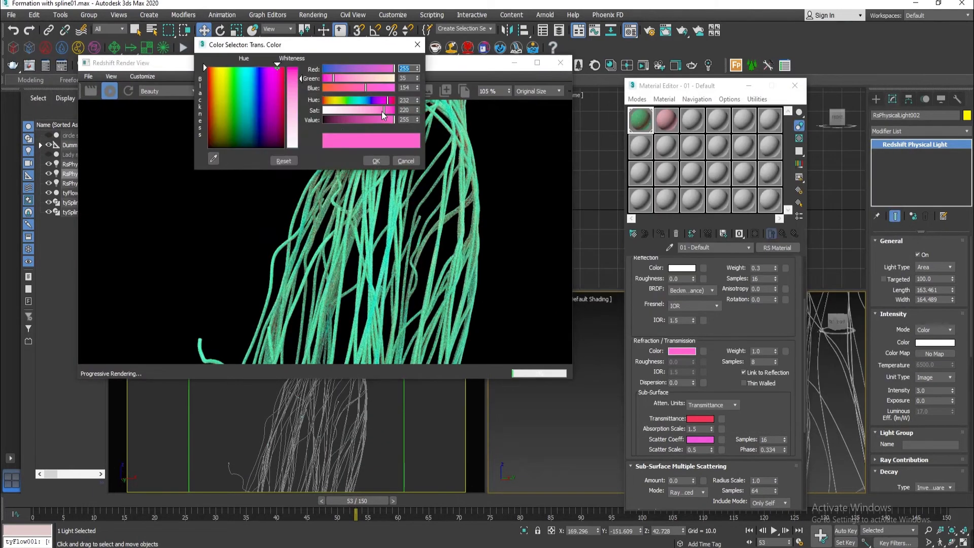
{"action": "left_click_drag", "start_coordinate": [337, 78], "coordinate": [364, 78]}
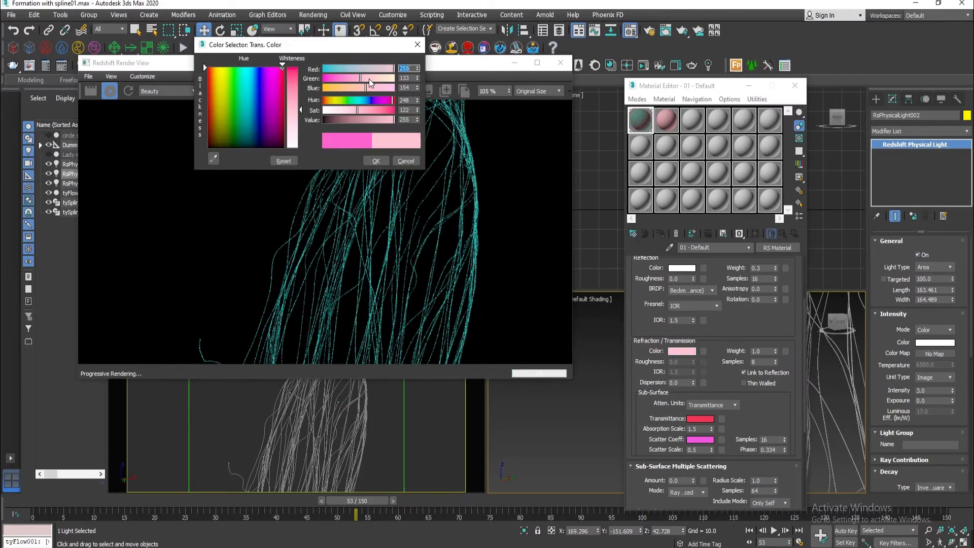
{"action": "left_click", "coordinate": [110, 91]}
{"action": "left_click", "coordinate": [110, 91]}
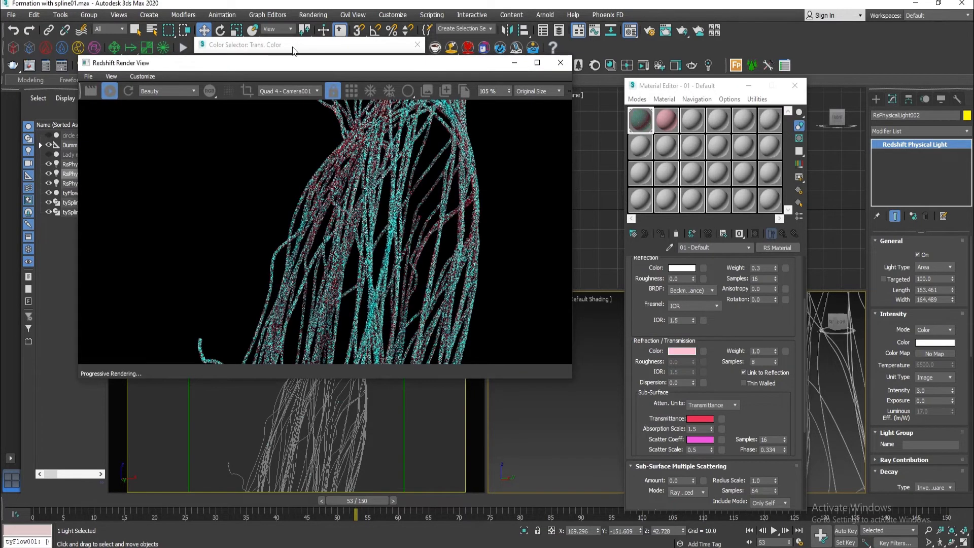
Step: Set the refraction color to pale mint, RGB 195, 255, 232, preview it and render frame 53 in full quality
{"action": "left_click", "coordinate": [292, 47]}
{"action": "mouse_move", "coordinate": [349, 111]}
{"action": "left_mouse_down"}
{"action": "mouse_move", "coordinate": [339, 110]}
{"action": "mouse_move", "coordinate": [382, 101]}
{"action": "mouse_move", "coordinate": [354, 99]}
{"action": "left_mouse_up"}
{"action": "left_click", "coordinate": [108, 91]}
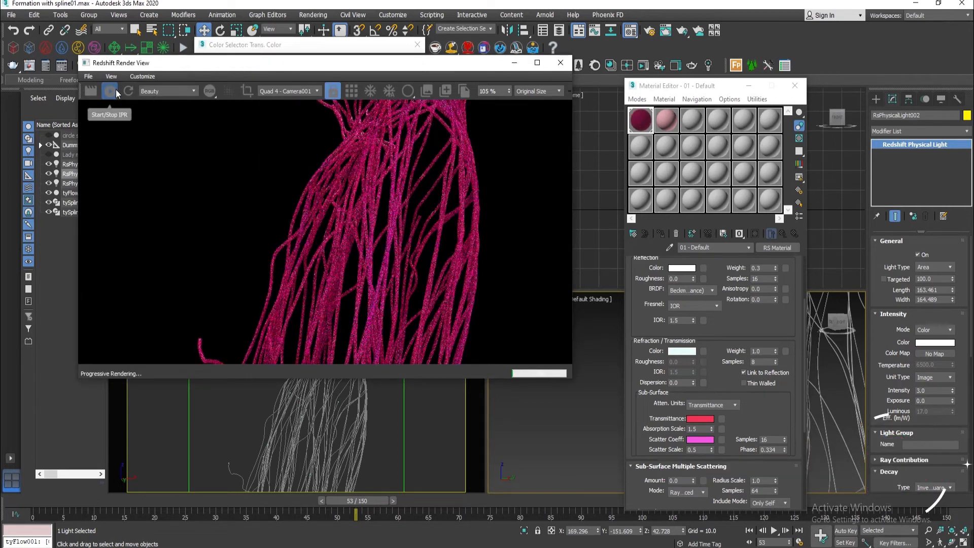
{"action": "left_click", "coordinate": [113, 91]}
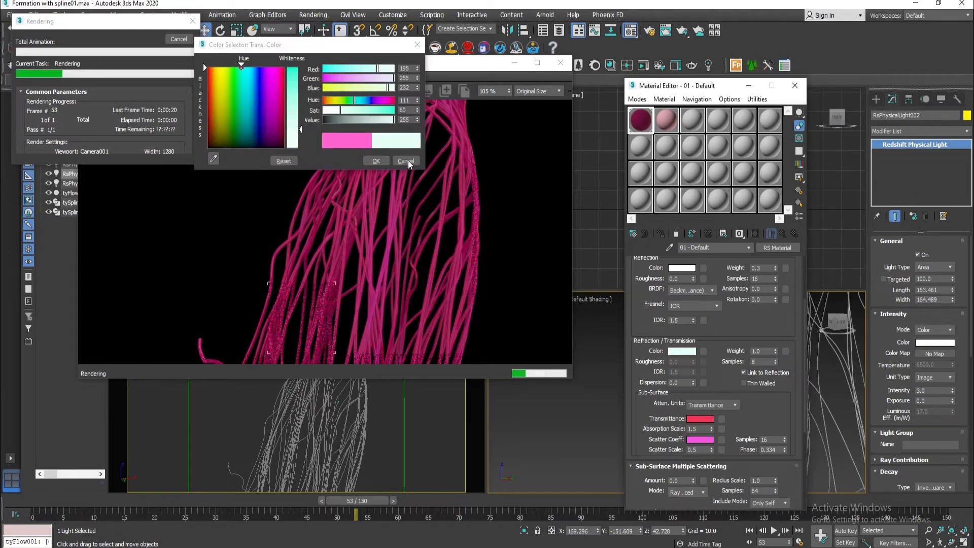
{"action": "left_click", "coordinate": [408, 160]}
Step: Set the pink material's reflection weight to 0.6 and test-render frames 53 and 19
{"action": "scroll", "coordinate": [770, 321], "scroll_direction": "up", "scroll_amount": 3}
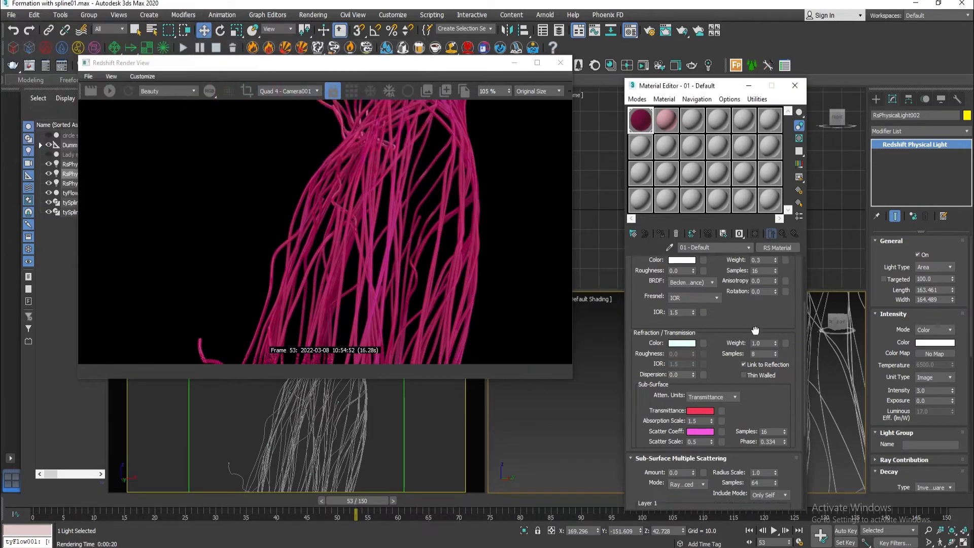
{"action": "left_click", "coordinate": [91, 90]}
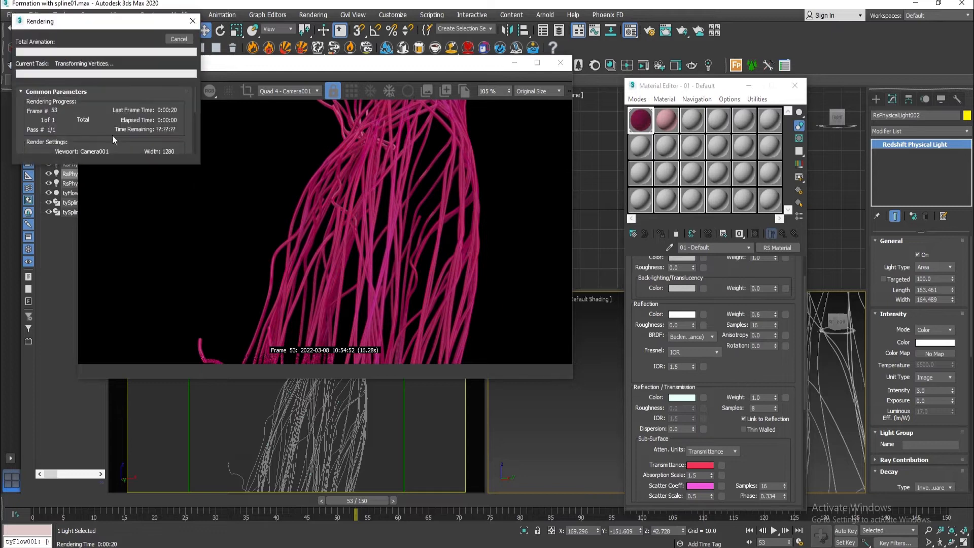
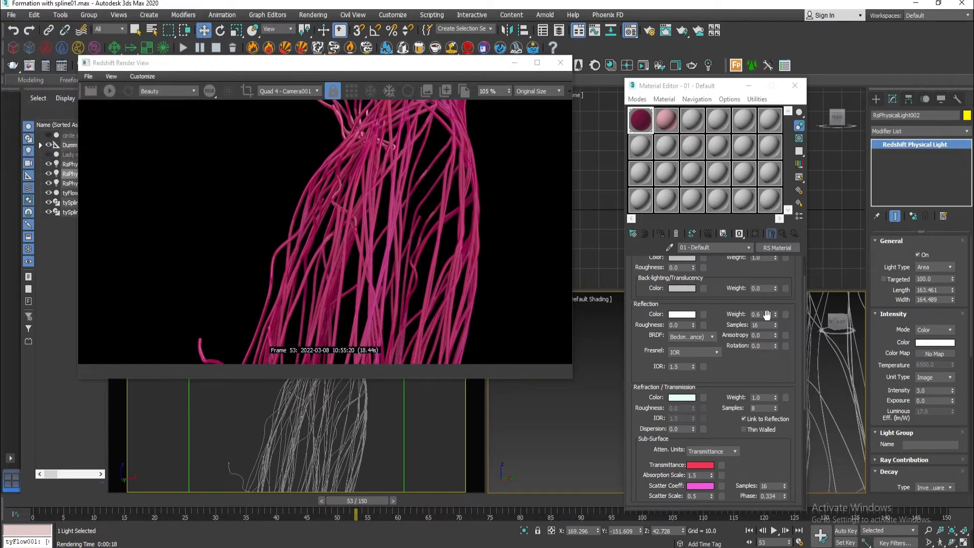
{"action": "left_click_drag", "start_coordinate": [241, 501], "coordinate": [163, 497]}
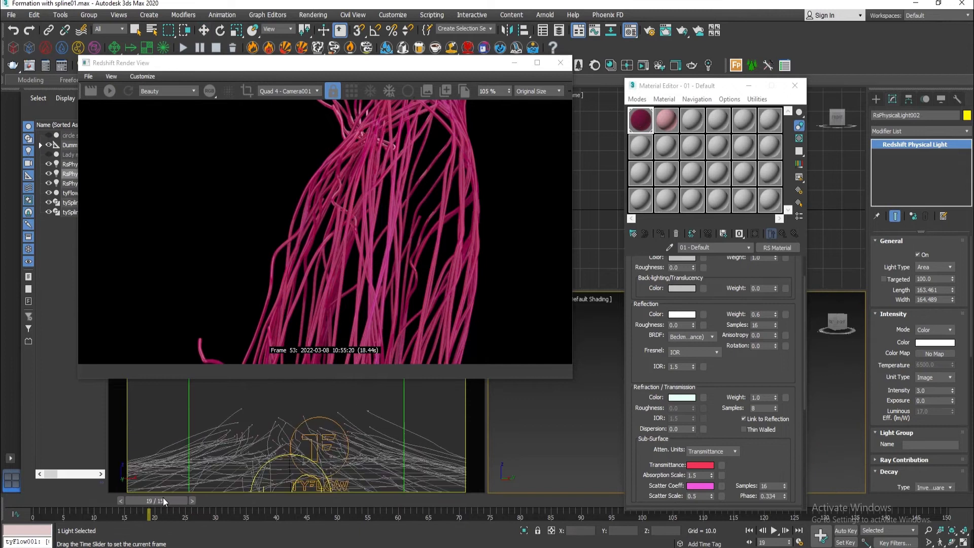
{"action": "left_click", "coordinate": [110, 91]}
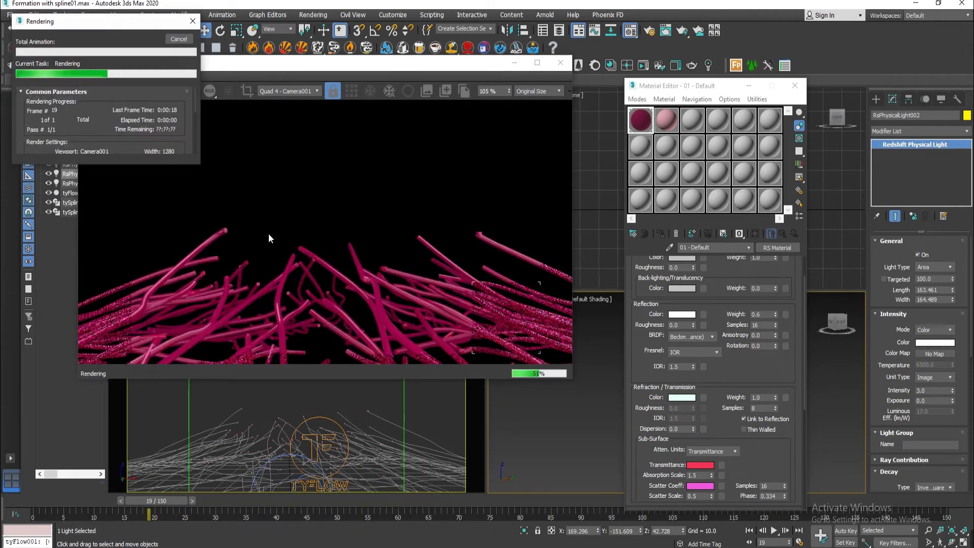
{"action": "left_click", "coordinate": [175, 41]}
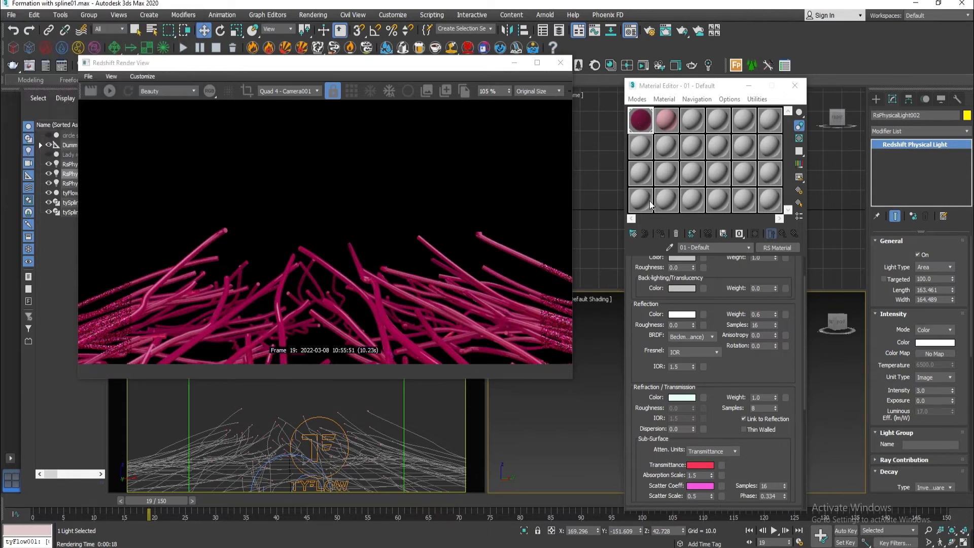
Step: Close the Material Editor, set the tySplineMesher radius of tySplines002 to 0.15 and preview the result at frame 27
{"action": "left_click", "coordinate": [795, 85]}
{"action": "left_click", "coordinate": [698, 225]}
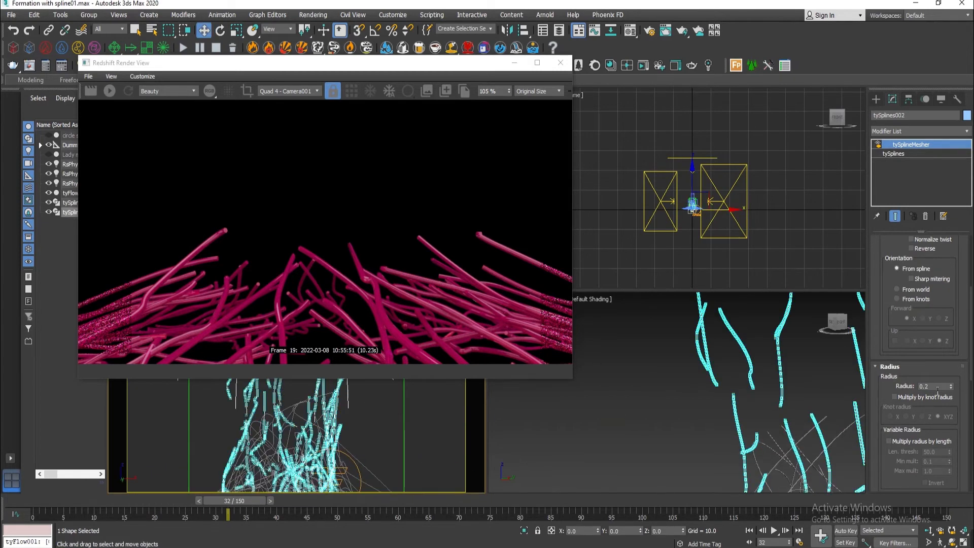
{"action": "left_click", "coordinate": [907, 400]}
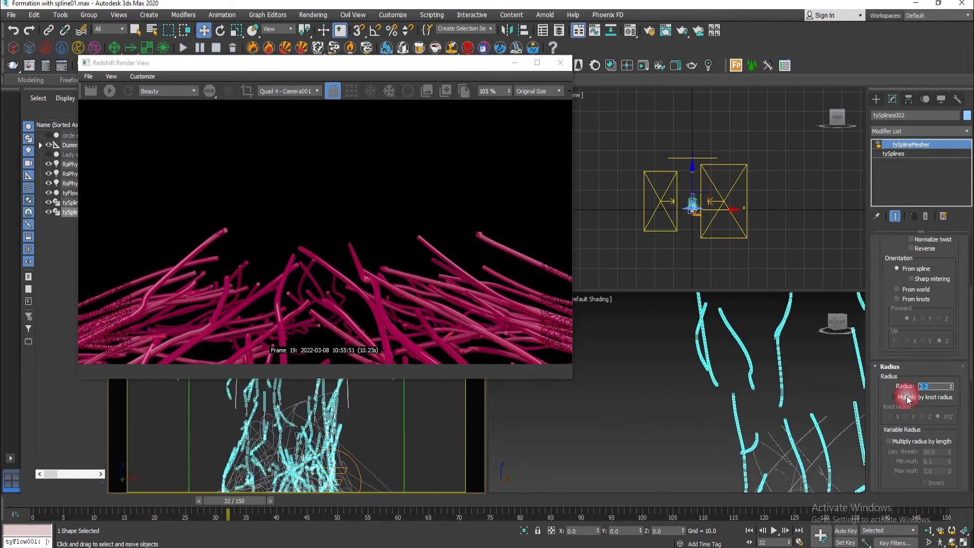
{"action": "left_click_drag", "start_coordinate": [243, 499], "coordinate": [210, 499]}
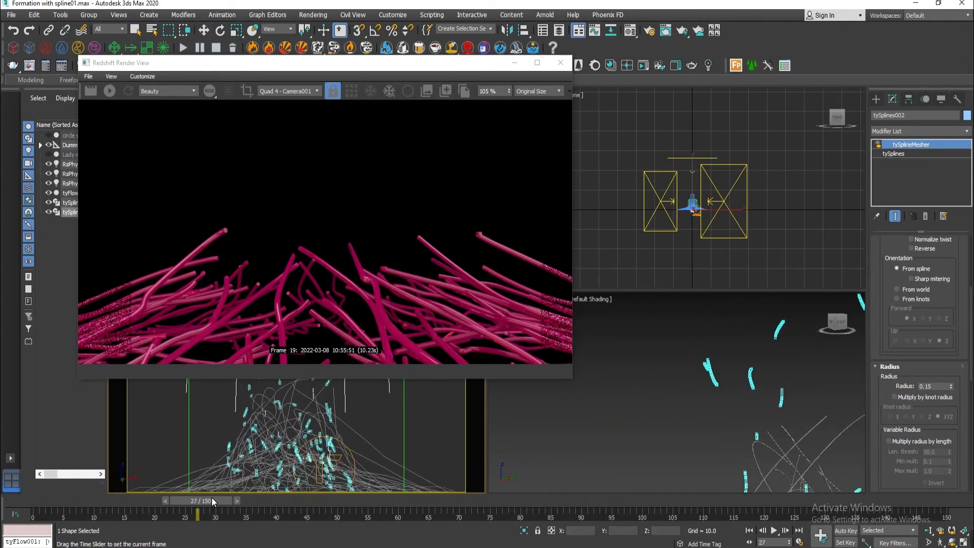
{"action": "left_click", "coordinate": [113, 92]}
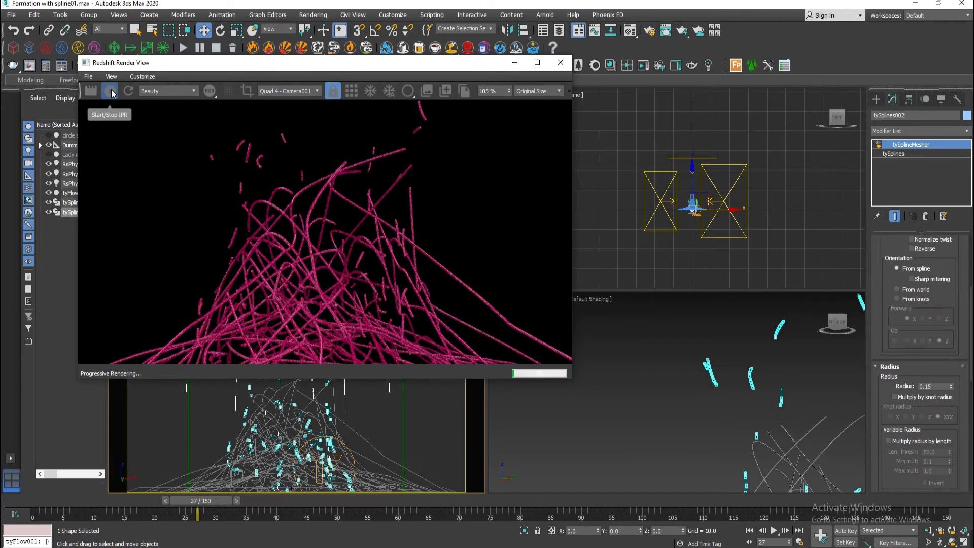
Step: Go to frame 78 and preview the thinner spline trails on the statue in the interactive render
{"action": "left_click", "coordinate": [111, 89]}
{"action": "left_click_drag", "start_coordinate": [200, 501], "coordinate": [509, 499]}
{"action": "left_click", "coordinate": [109, 90]}
{"action": "left_click_drag", "start_coordinate": [299, 68], "coordinate": [417, 58]}
Step: Open the tyFlow001 editor and set the Birth operator's total in Event_001 to 200 particles
{"action": "scroll", "coordinate": [712, 252], "scroll_direction": "up", "scroll_amount": 4}
{"action": "middle_click_drag", "start_coordinate": [712, 253], "coordinate": [786, 283]}
{"action": "left_click", "coordinate": [733, 206]}
{"action": "left_click", "coordinate": [909, 265]}
{"action": "left_click_drag", "start_coordinate": [525, 104], "coordinate": [686, 117]}
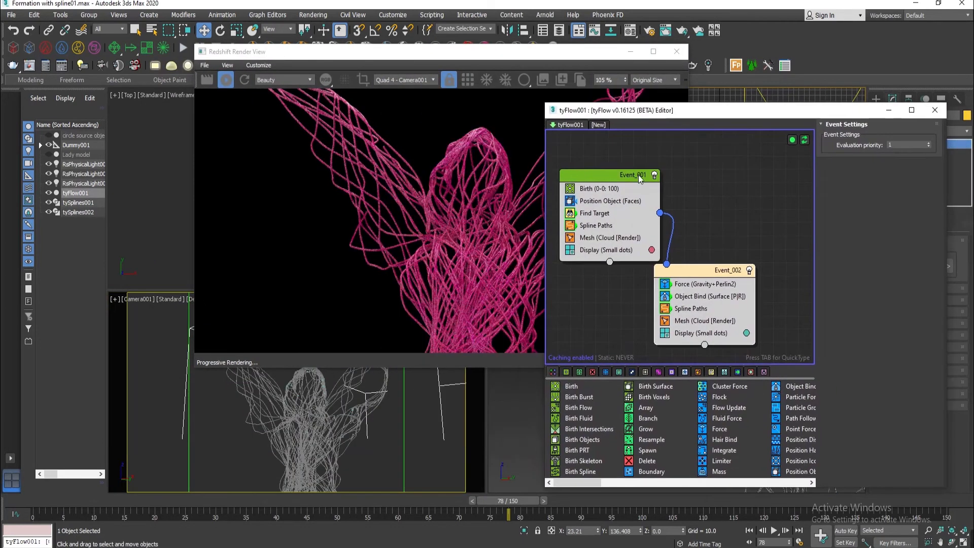
{"action": "left_click", "coordinate": [632, 188]}
{"action": "type", "text": "200"}
{"action": "key", "text": "Return"}
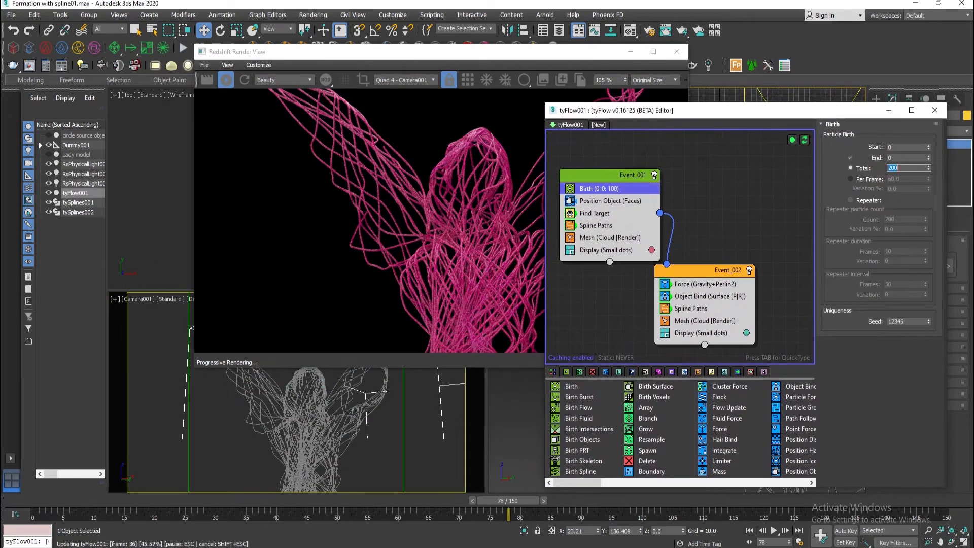
Step: Preview the denser spline trails in the interactive render while advancing to frame 120, and render that frame
{"action": "left_click", "coordinate": [228, 81]}
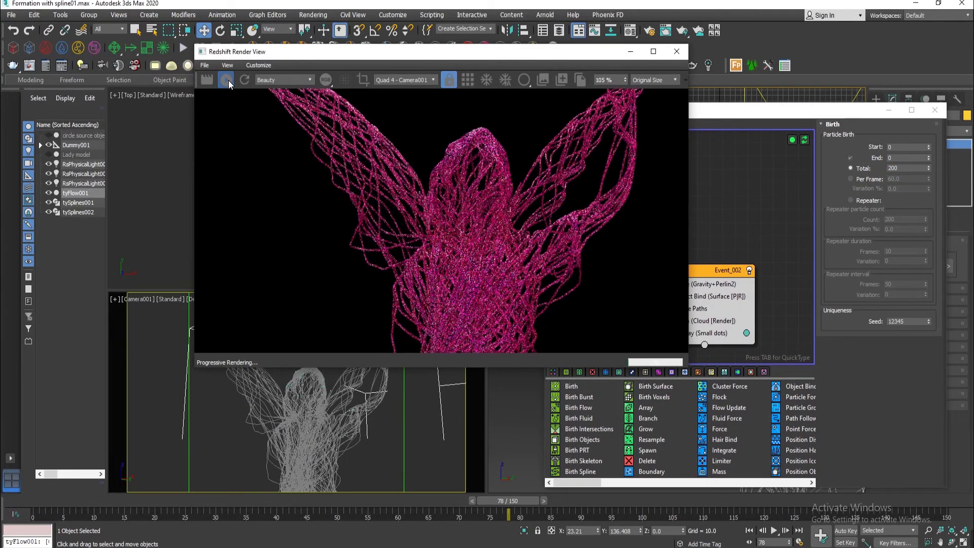
{"action": "left_click_drag", "start_coordinate": [528, 501], "coordinate": [684, 502]}
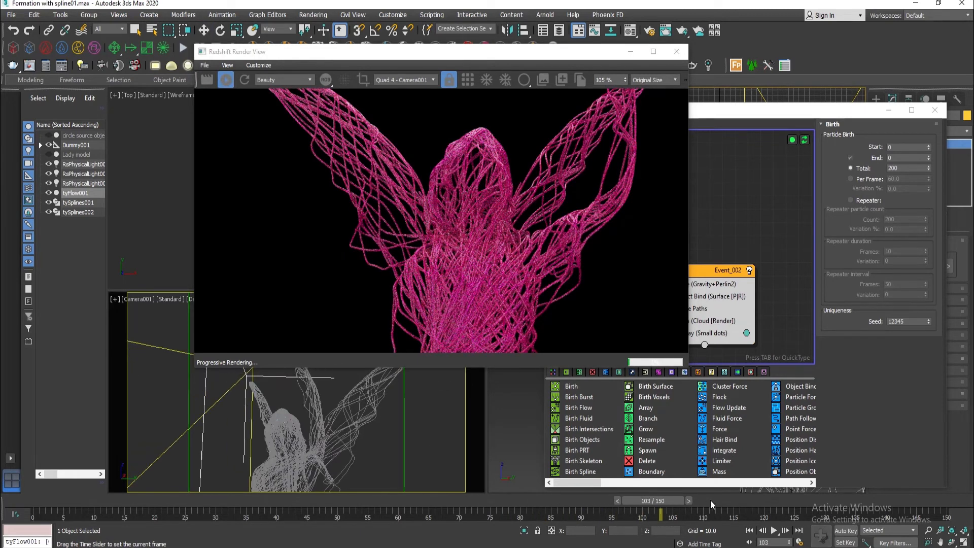
{"action": "left_click_drag", "start_coordinate": [710, 503], "coordinate": [778, 500]}
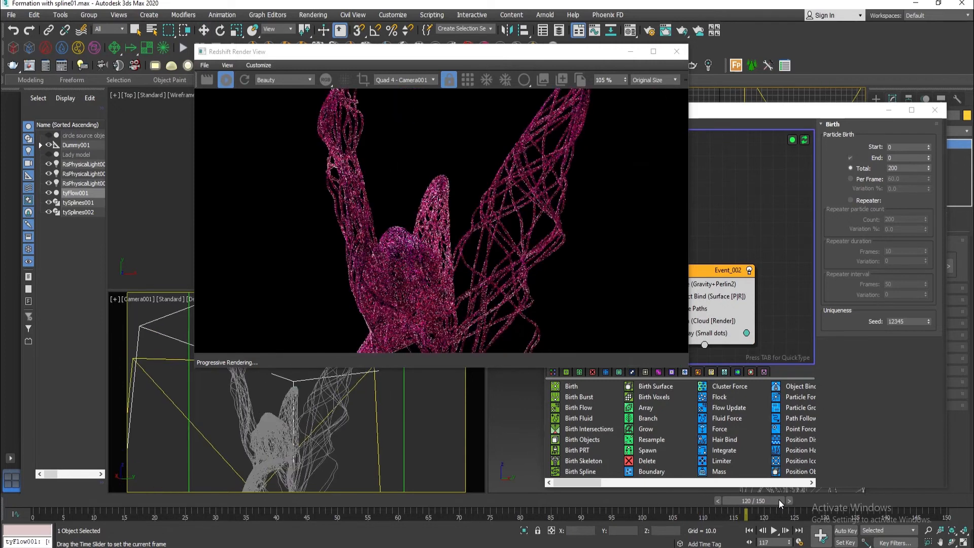
{"action": "left_click", "coordinate": [208, 80]}
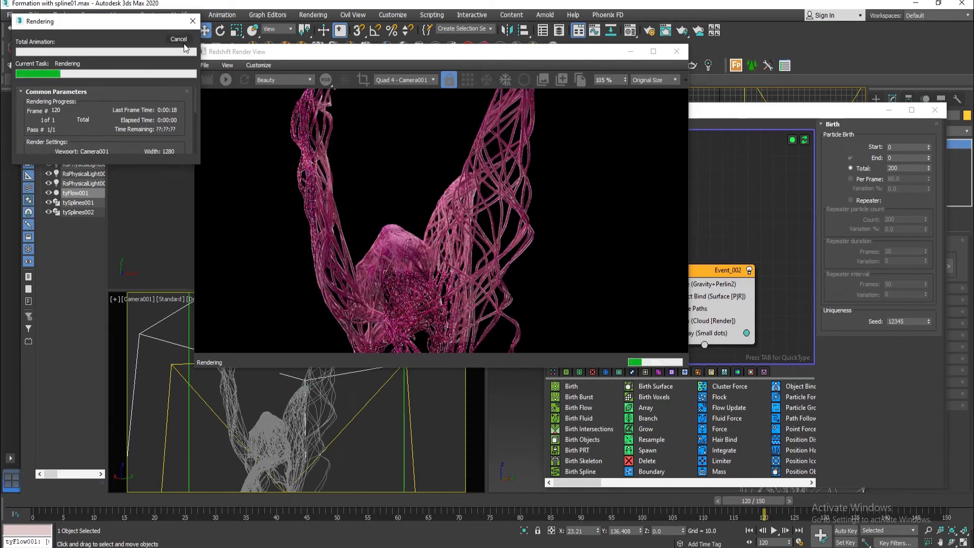
Step: Close the tyFlow editor and set the intensity of the overhead light RsPhysicalLight001 to 1.5
{"action": "left_click_drag", "start_coordinate": [406, 51], "coordinate": [176, 170]}
{"action": "left_click", "coordinate": [710, 110]}
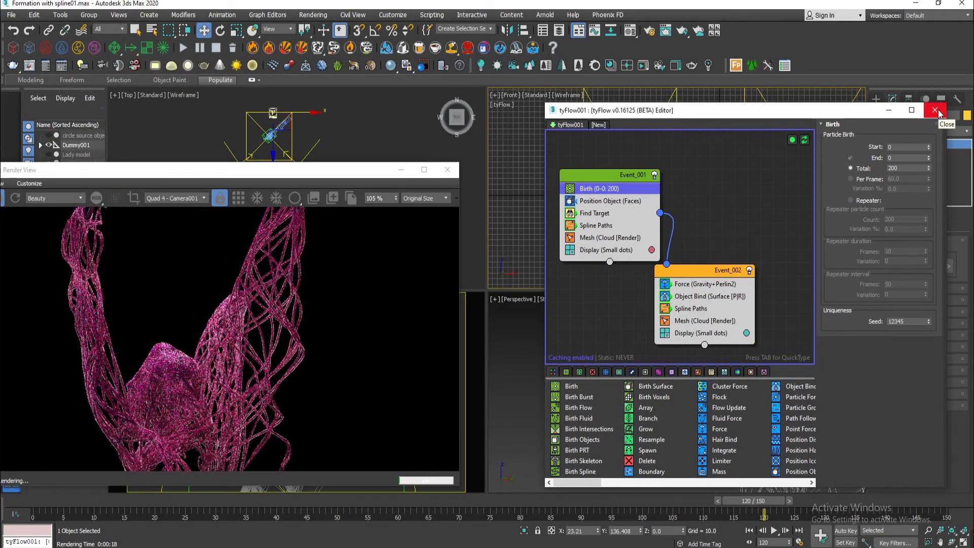
{"action": "left_click", "coordinate": [935, 111]}
{"action": "scroll", "coordinate": [731, 198], "scroll_direction": "down", "scroll_amount": 3}
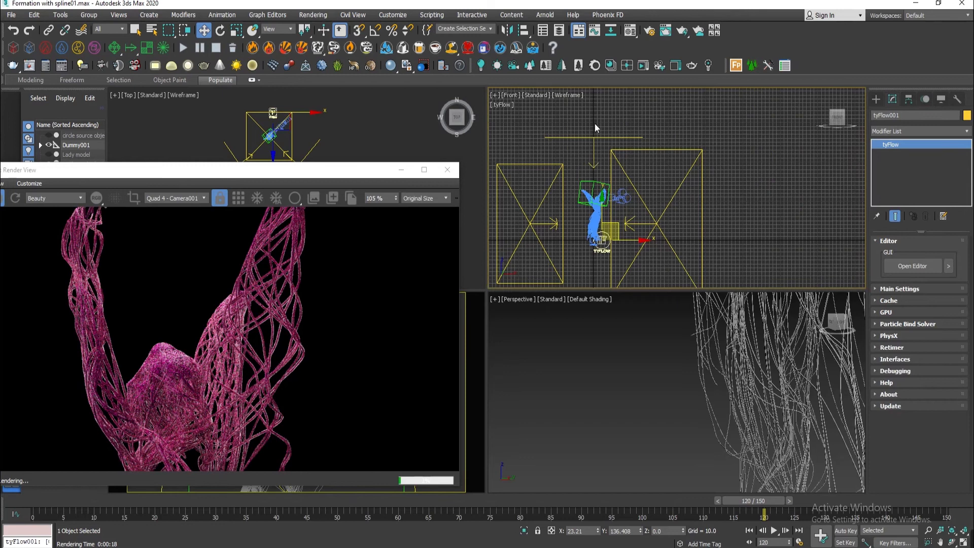
{"action": "left_click", "coordinate": [593, 157]}
{"action": "type", "text": "1.5"}
{"action": "key", "text": "Return"}
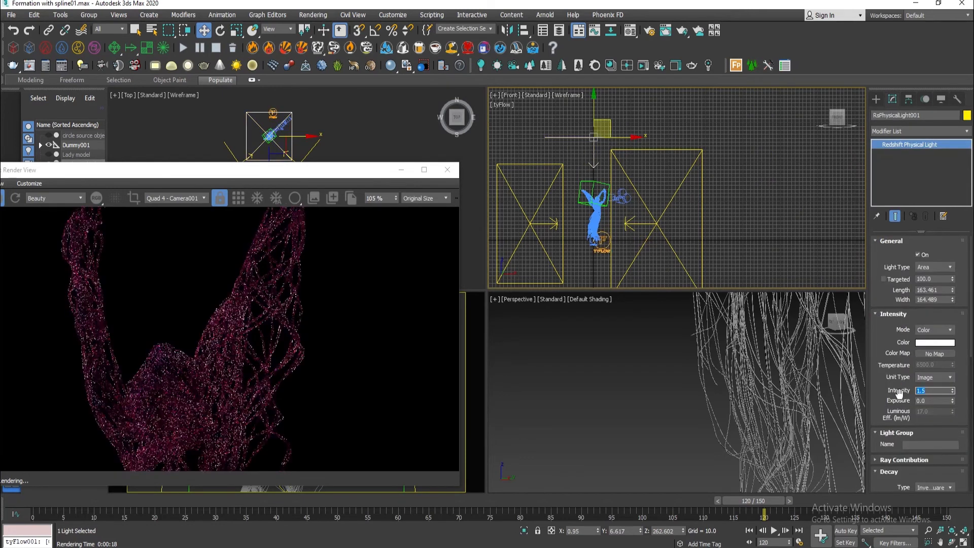
Step: Move RsPhysicalLight001 straight up above the statue to a height of about 542 units
{"action": "middle_click_drag", "start_coordinate": [609, 122], "coordinate": [644, 176]}
{"action": "left_click_drag", "start_coordinate": [635, 159], "coordinate": [638, 96]}
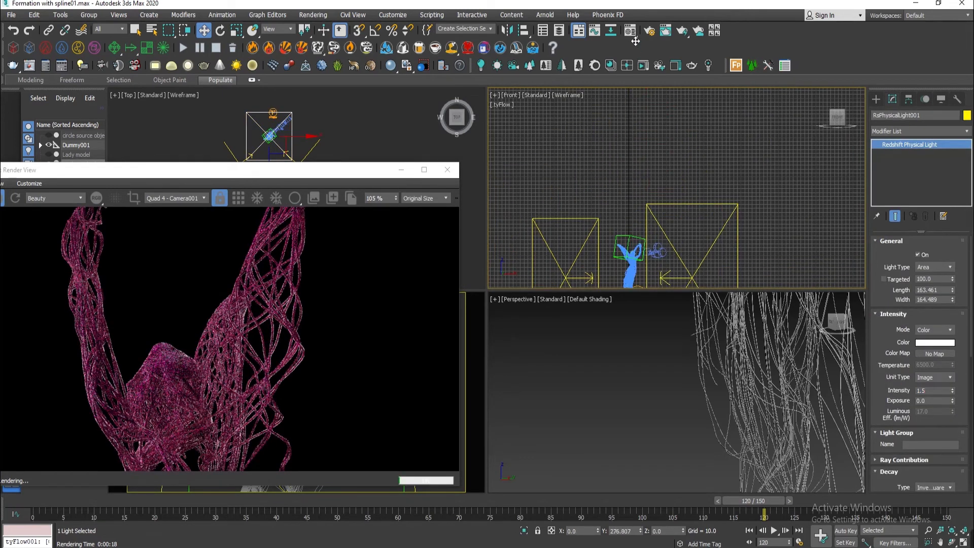
{"action": "right_click", "coordinate": [653, 322]}
Step: Set the 01 - Default material's reflection weight to 0.4, preview it at frame 120 and render frame 12
{"action": "key", "text": "m"}
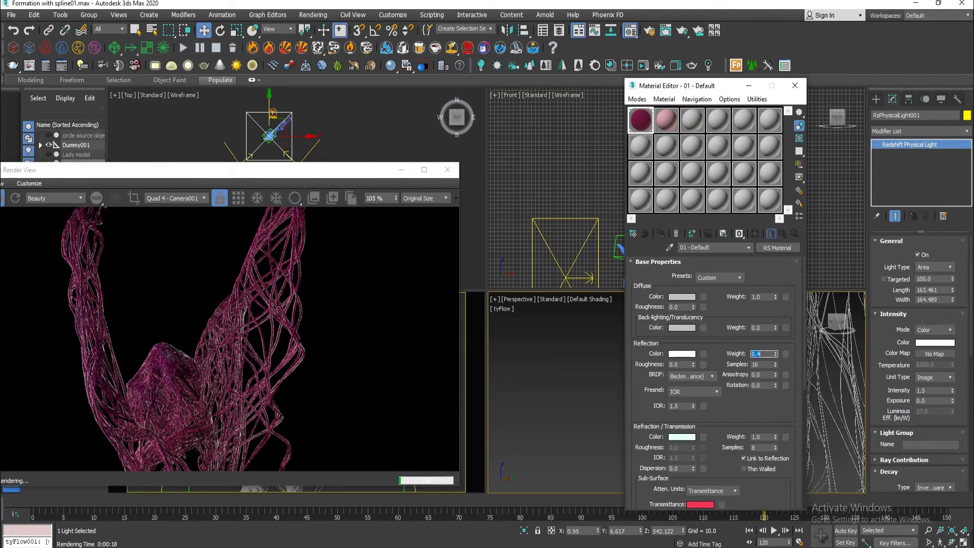
{"action": "left_click", "coordinate": [4, 198]}
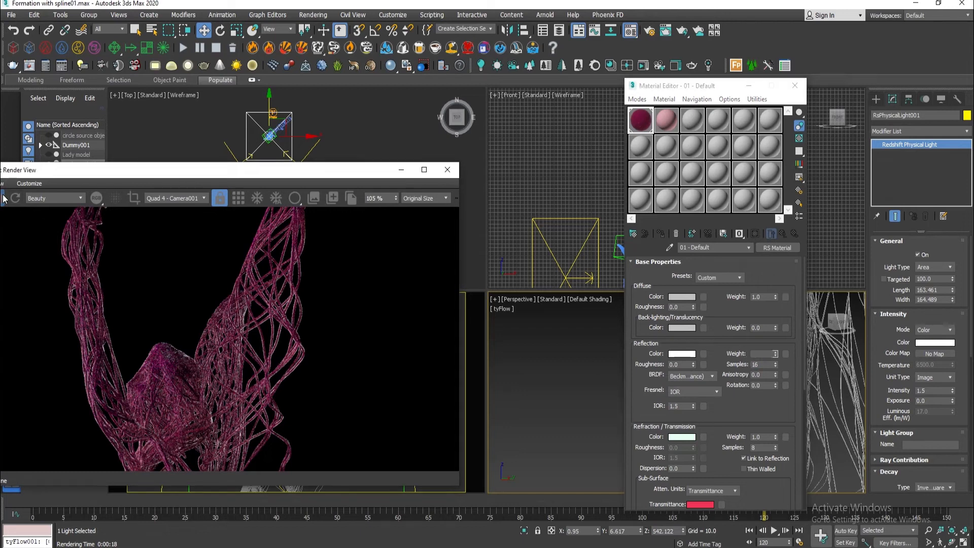
{"action": "left_click_drag", "start_coordinate": [145, 174], "coordinate": [220, 172]}
{"action": "left_click", "coordinate": [69, 196]}
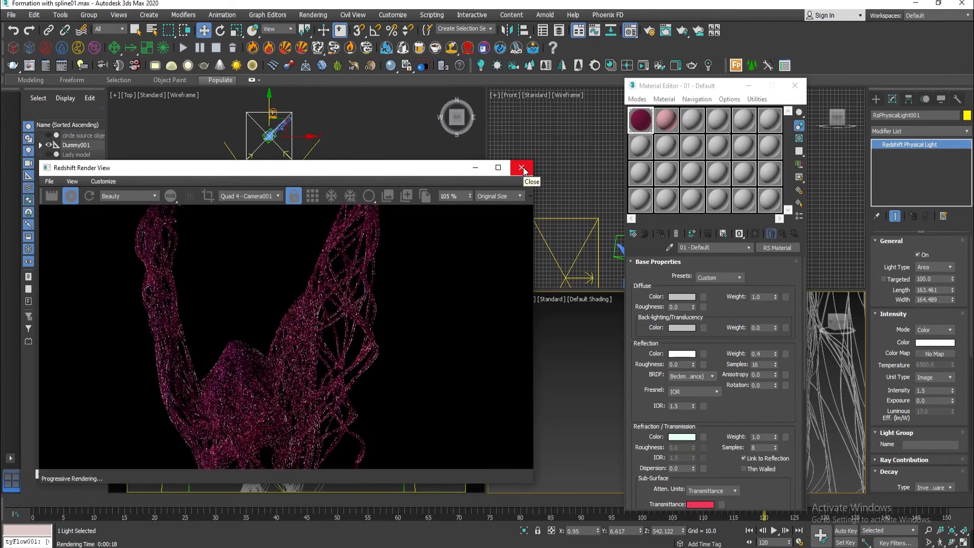
{"action": "left_click_drag", "start_coordinate": [273, 501], "coordinate": [109, 502]}
{"action": "left_click", "coordinate": [74, 194]}
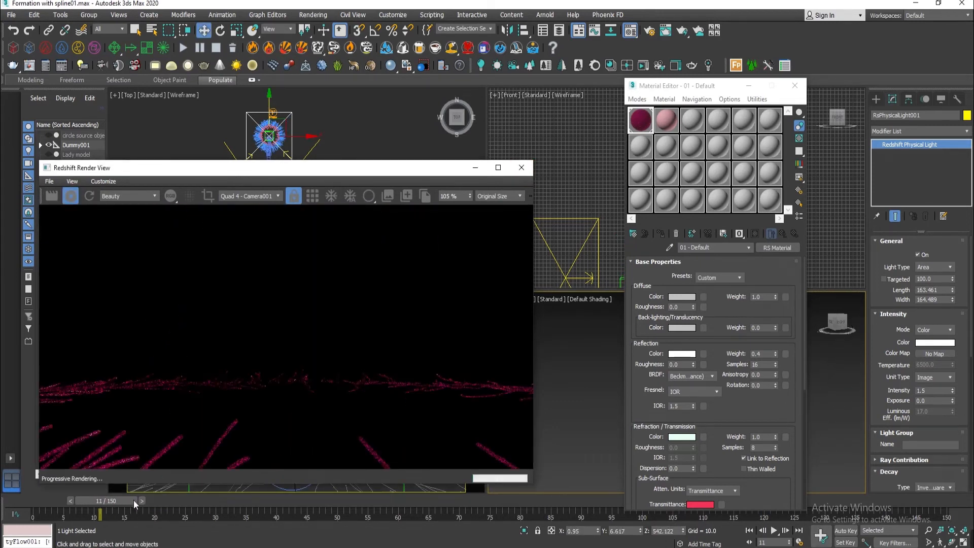
{"action": "left_click", "coordinate": [51, 196]}
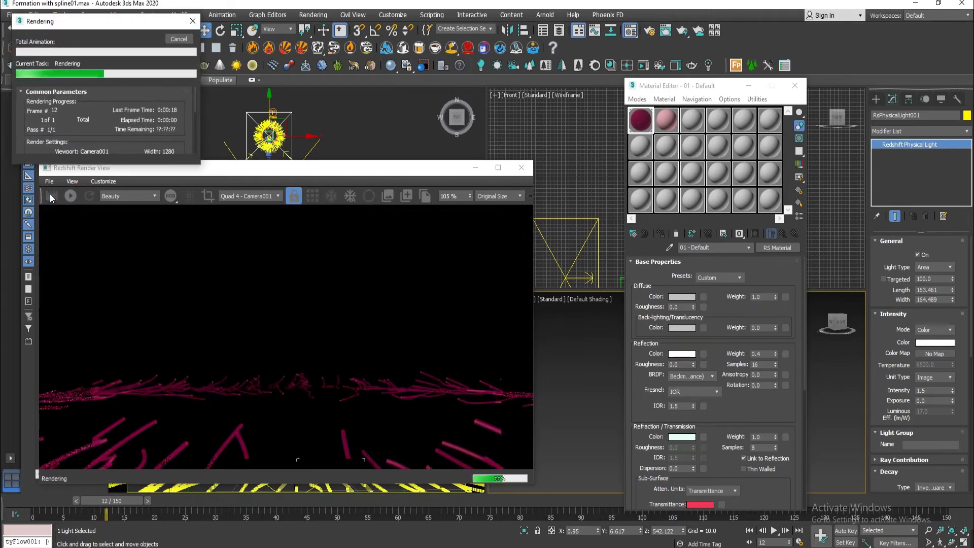
Step: Select the tySplines002 object and the unused third material slot, and restart the interactive render of frame 12
{"action": "left_click_drag", "start_coordinate": [729, 90], "coordinate": [494, 59]}
{"action": "scroll", "coordinate": [680, 223], "scroll_direction": "up", "scroll_amount": 8}
{"action": "middle_click_drag", "start_coordinate": [647, 283], "coordinate": [765, 241]}
{"action": "left_click", "coordinate": [650, 229]}
{"action": "left_click", "coordinate": [460, 100]}
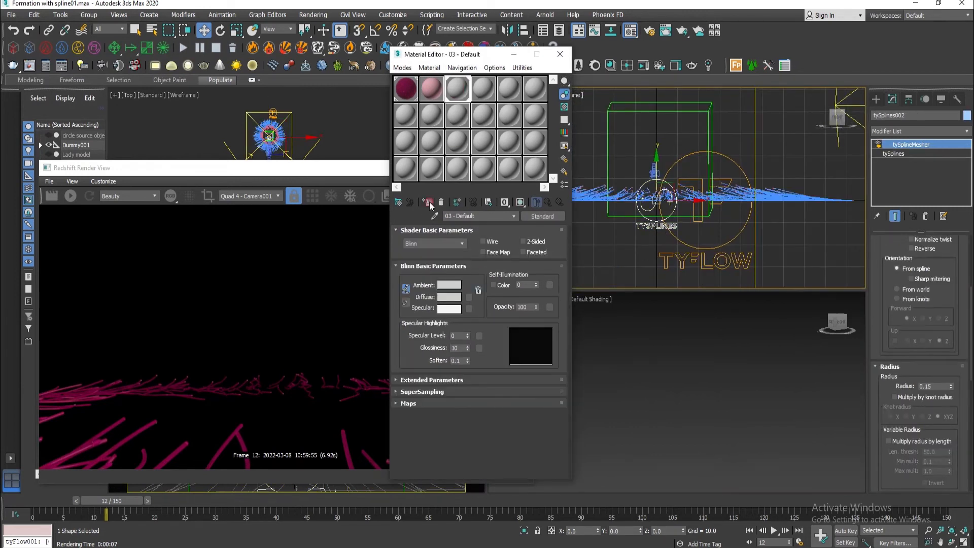
{"action": "left_click", "coordinate": [73, 197]}
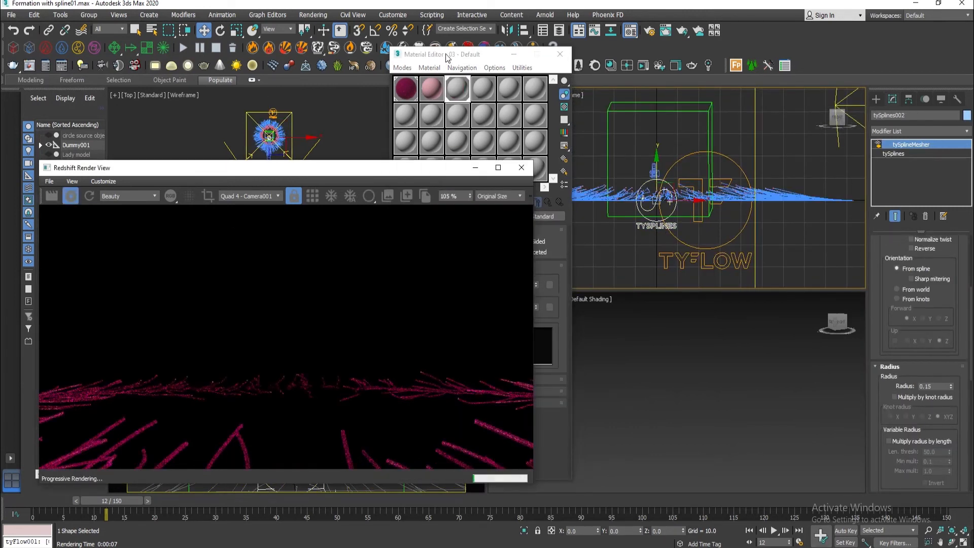
{"action": "left_click_drag", "start_coordinate": [447, 57], "coordinate": [641, 73]}
Step: Change the third slot's material type to RS Material and open its diffuse color without changing it
{"action": "left_click", "coordinate": [738, 232]}
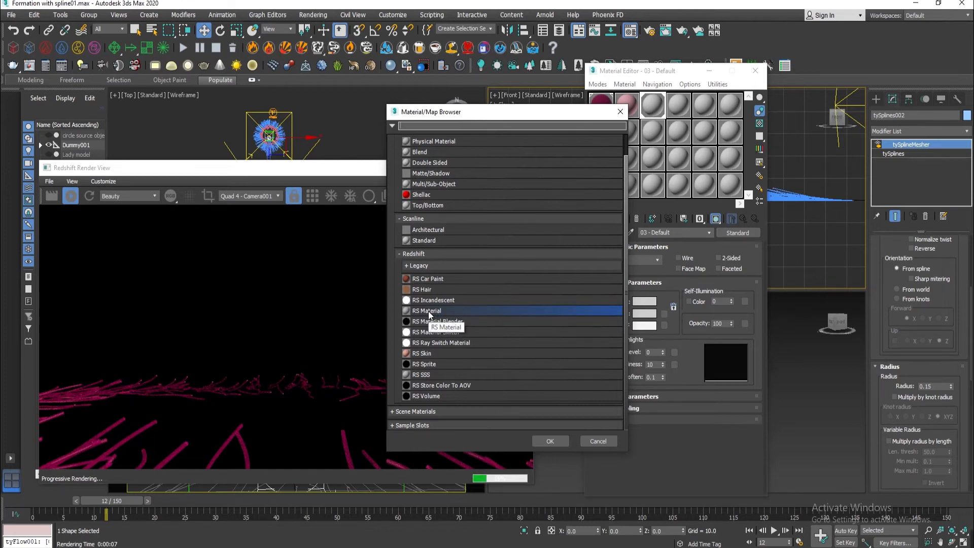
{"action": "double_click", "coordinate": [429, 311]}
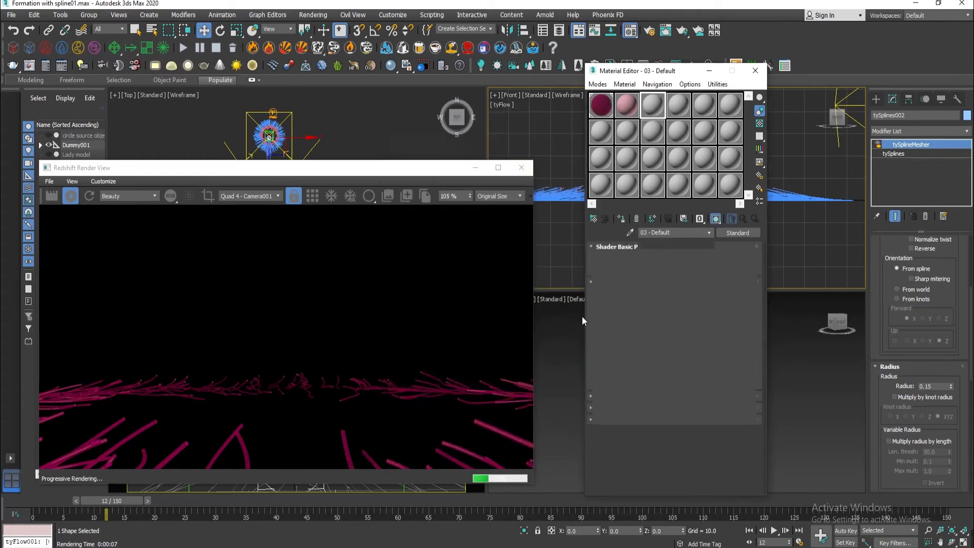
{"action": "left_click", "coordinate": [643, 281]}
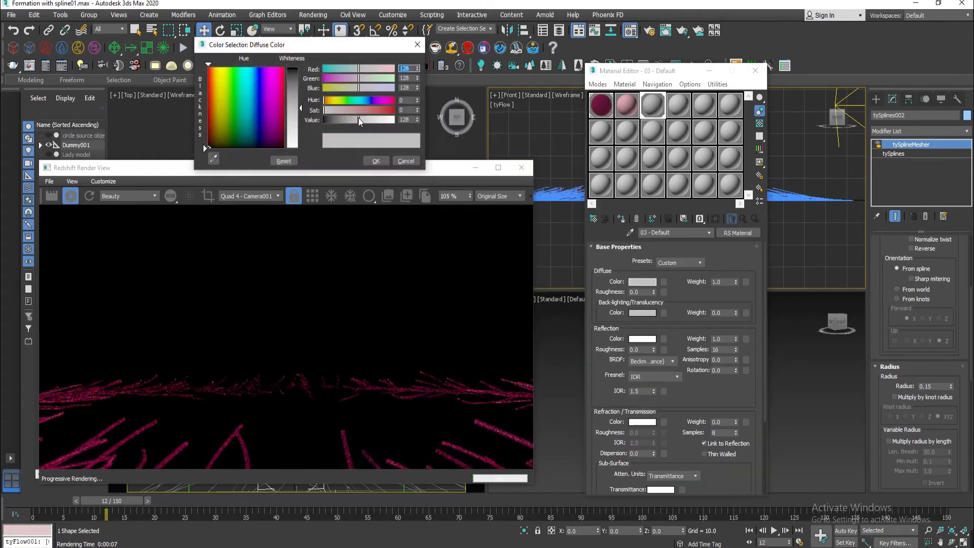
{"action": "left_click", "coordinate": [401, 161]}
Step: Copy the 01 - Default material into the third slot, assign it to tySplines002 renamed as dots, and close the Material Editor
{"action": "left_click_drag", "start_coordinate": [601, 105], "coordinate": [652, 105]}
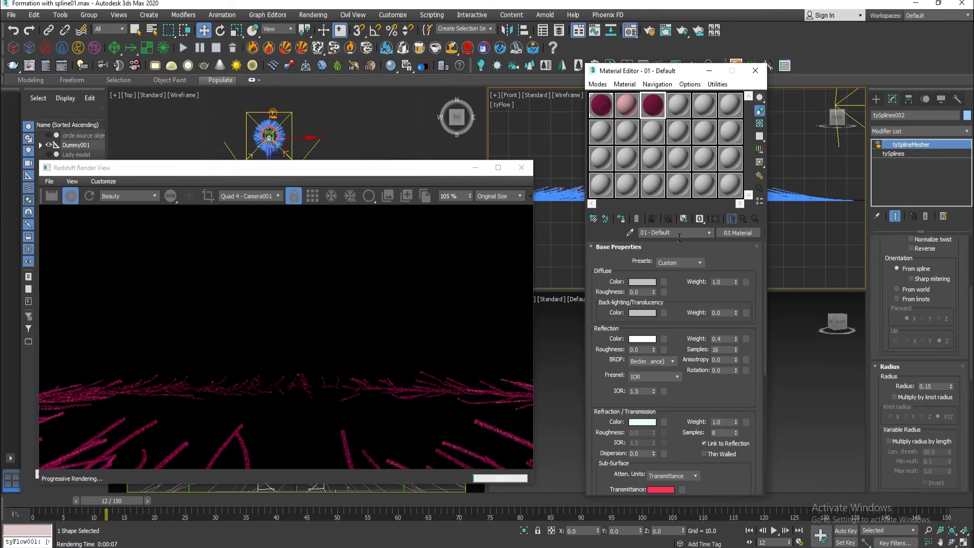
{"action": "left_click", "coordinate": [621, 218]}
{"action": "left_click", "coordinate": [456, 273]}
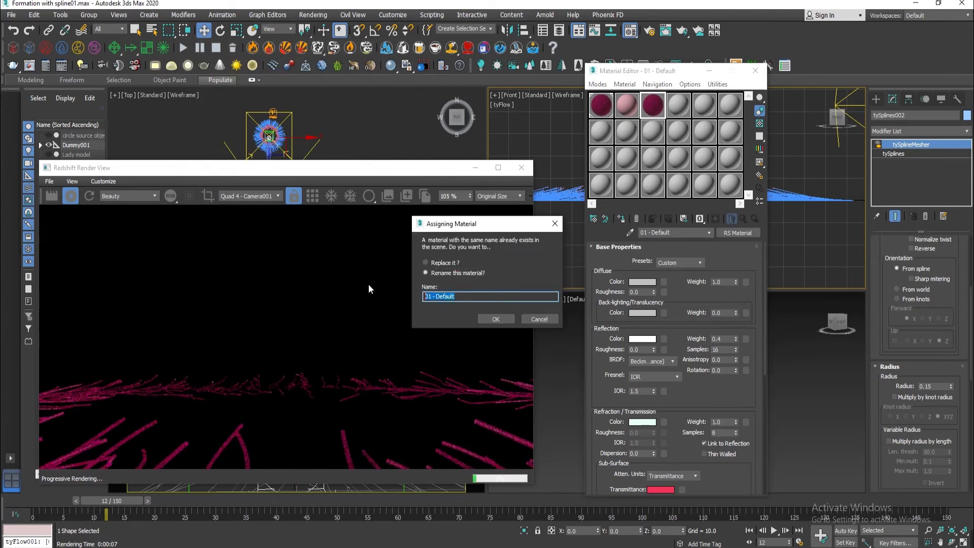
{"action": "key", "text": "Return"}
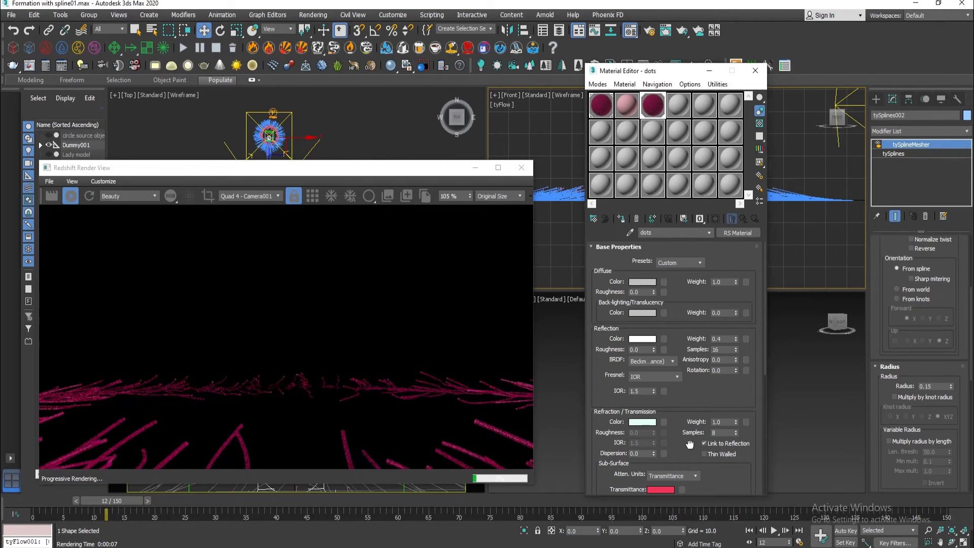
{"action": "scroll", "coordinate": [663, 398], "scroll_direction": "down", "scroll_amount": 3}
{"action": "left_click", "coordinate": [755, 71]}
Step: Preview the trails at frames 24 and 84 in the Redshift interactive render
{"action": "left_click_drag", "start_coordinate": [152, 499], "coordinate": [208, 497]}
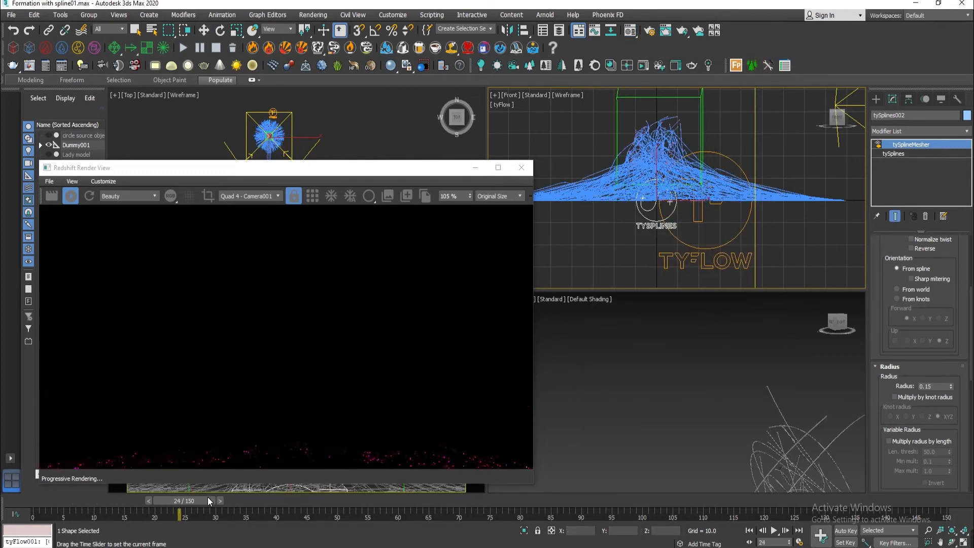
{"action": "left_click", "coordinate": [70, 197]}
{"action": "left_click_drag", "start_coordinate": [257, 169], "coordinate": [376, 148]}
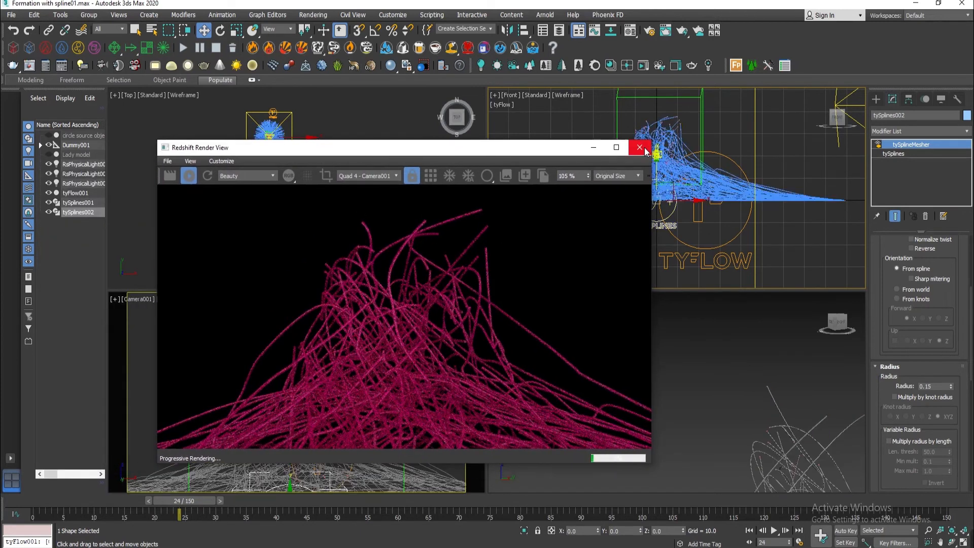
{"action": "left_click_drag", "start_coordinate": [184, 500], "coordinate": [302, 500]}
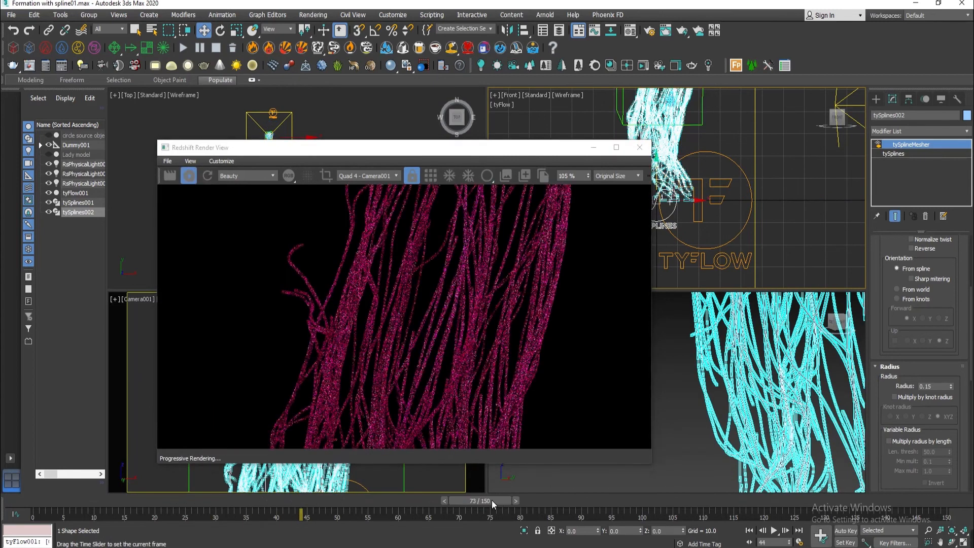
{"action": "left_click_drag", "start_coordinate": [495, 147], "coordinate": [757, 144]}
{"action": "left_click", "coordinate": [451, 172]}
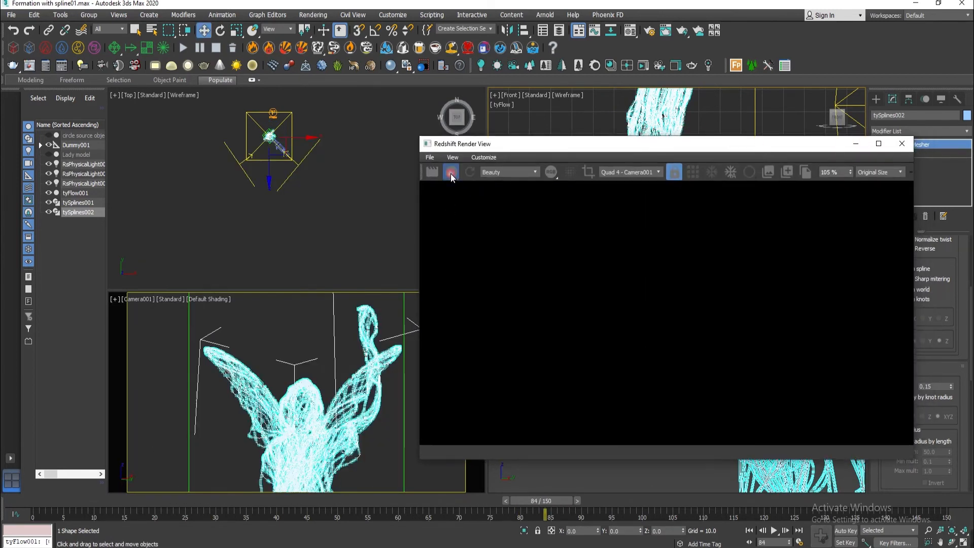
{"action": "left_click_drag", "start_coordinate": [698, 147], "coordinate": [668, 141]}
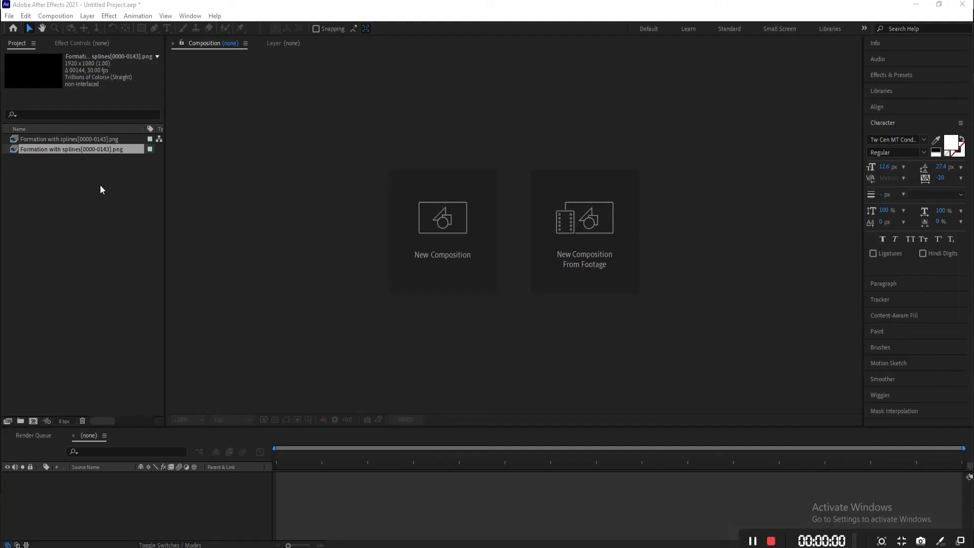
Step: Switch to After Effects, create a composition from the Formation with splines PNG sequence and go to frame 24
{"action": "left_click_drag", "start_coordinate": [98, 187], "coordinate": [47, 187]}
{"action": "left_click_drag", "start_coordinate": [34, 421], "coordinate": [34, 421]}
{"action": "left_click_drag", "start_coordinate": [300, 461], "coordinate": [384, 460]}
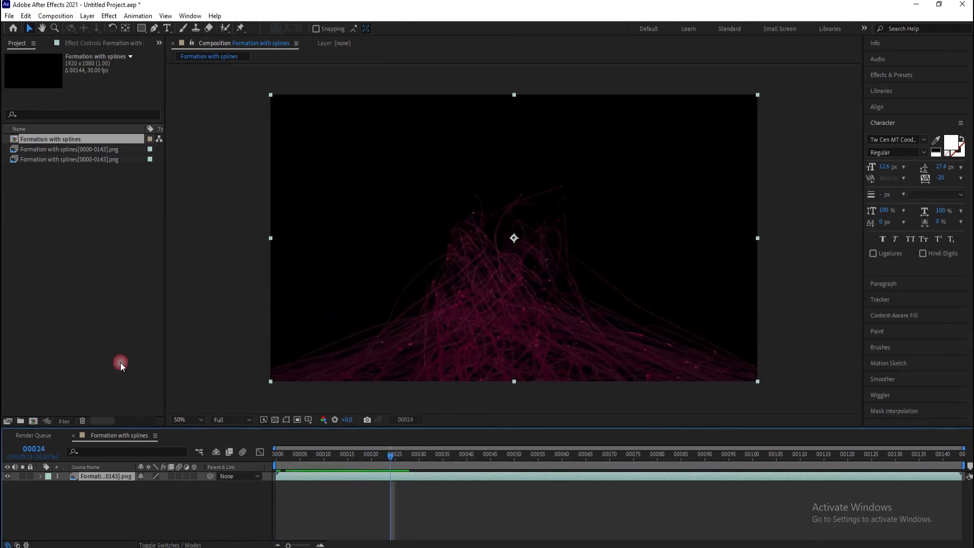
Step: Apply the Trapcode Shine effect to the sequence layer and raise its Boost Light to 14.9, judging it at frame 83
{"action": "left_click", "coordinate": [109, 16]}
{"action": "mouse_move", "coordinate": [167, 253]}
{"action": "left_click", "coordinate": [271, 335]}
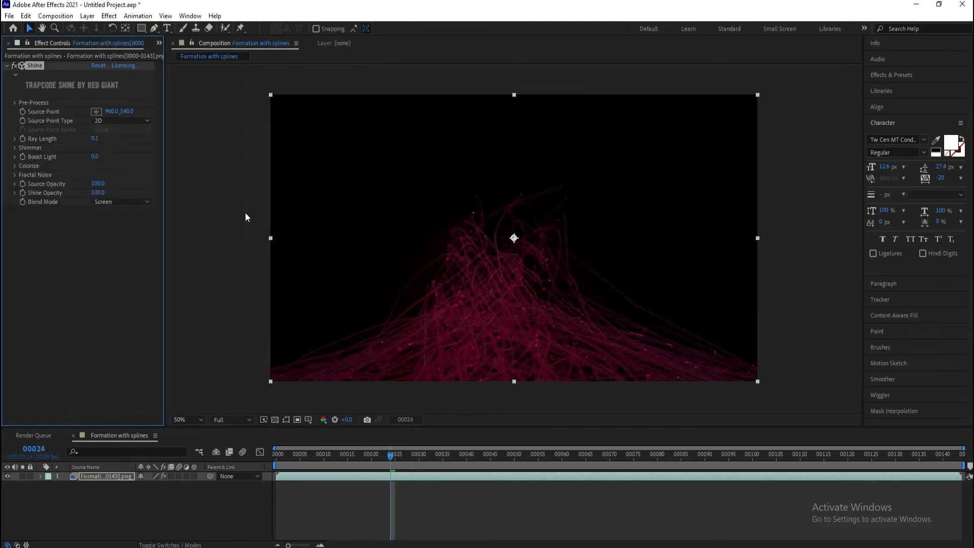
{"action": "left_click_drag", "start_coordinate": [330, 453], "coordinate": [672, 442]}
{"action": "left_click_drag", "start_coordinate": [96, 156], "coordinate": [60, 170]}
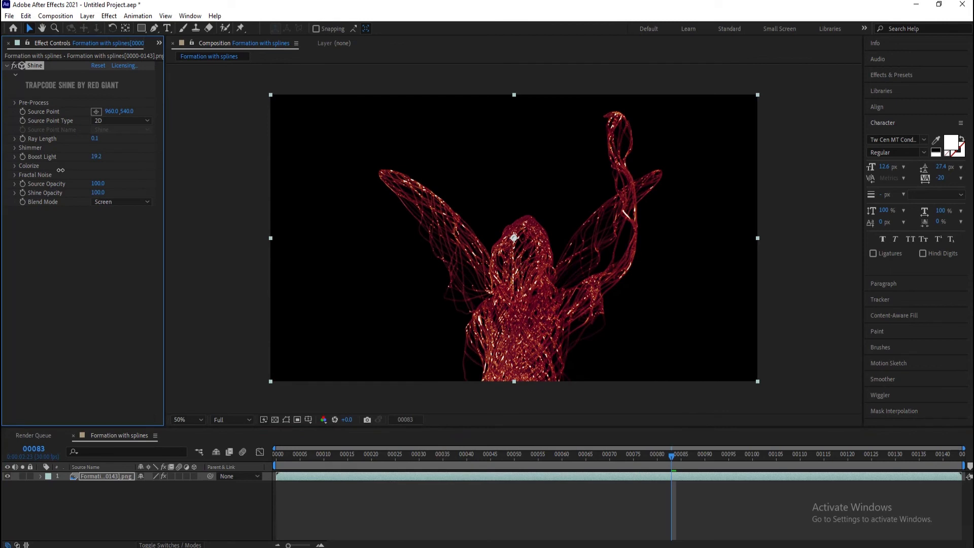
Step: Duplicate the sequence layer and set Shine's Boost Light on the upper copy to 20 at frame 25
{"action": "left_click", "coordinate": [104, 478]}
{"action": "key", "text": "ctrl+d"}
{"action": "left_click_drag", "start_coordinate": [450, 458], "coordinate": [396, 455]}
{"action": "left_click", "coordinate": [102, 163]}
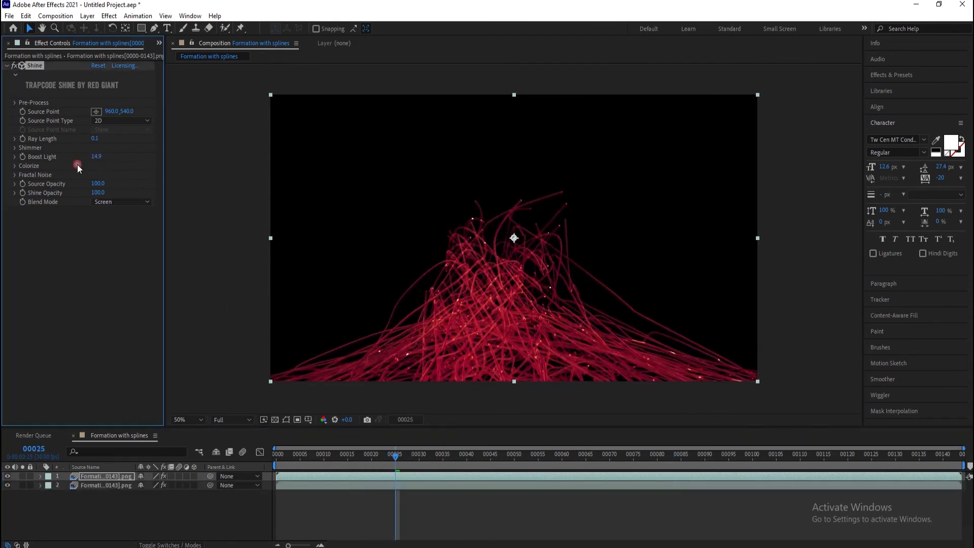
Step: Add Trapcode Starglow to the upper layer with the Red preset, Streak Length 36 and Boost Light 2.1
{"action": "left_click", "coordinate": [109, 16]}
{"action": "mouse_move", "coordinate": [162, 265]}
{"action": "left_click", "coordinate": [266, 359]}
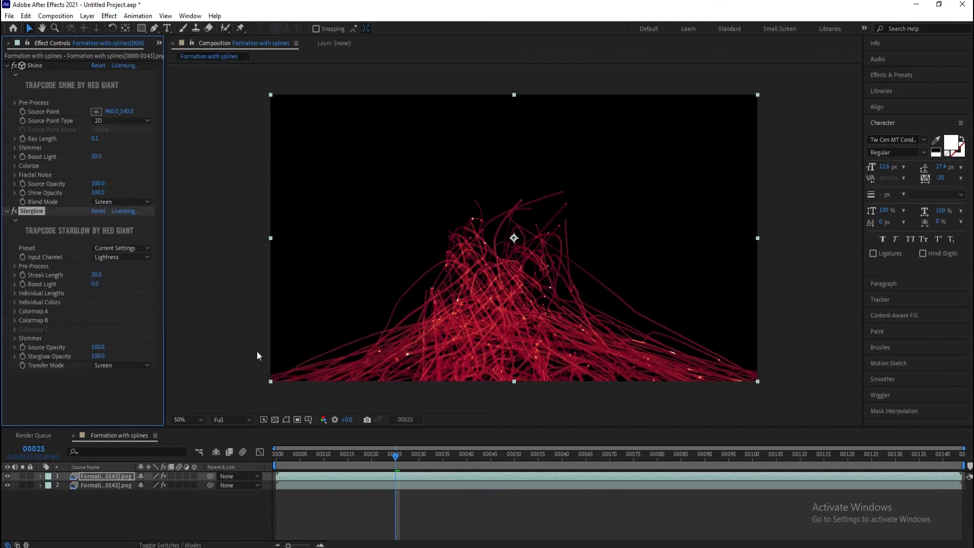
{"action": "left_click", "coordinate": [109, 249]}
{"action": "left_click", "coordinate": [213, 29]}
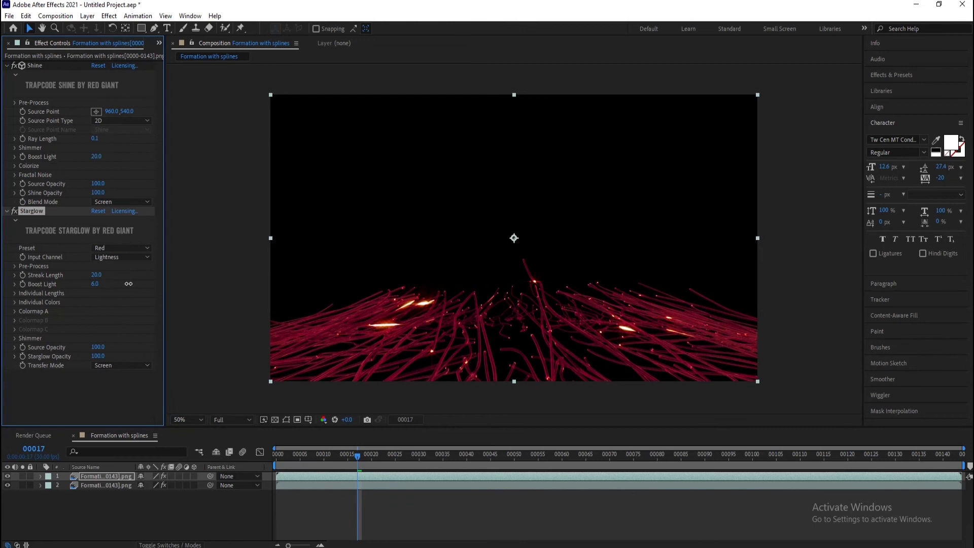
{"action": "left_click_drag", "start_coordinate": [324, 455], "coordinate": [543, 441]}
{"action": "mouse_move", "coordinate": [105, 276]}
{"action": "left_mouse_down"}
{"action": "mouse_move", "coordinate": [80, 291]}
{"action": "mouse_move", "coordinate": [107, 275]}
{"action": "left_mouse_up"}
{"action": "left_click_drag", "start_coordinate": [406, 462], "coordinate": [455, 458]}
Step: Add the Stylize Glow effect with radius 11 and intensity 0.5, and reduce Starglow to Streak Length 6 and Boost Light 1
{"action": "left_click", "coordinate": [109, 16]}
{"action": "mouse_move", "coordinate": [181, 286]}
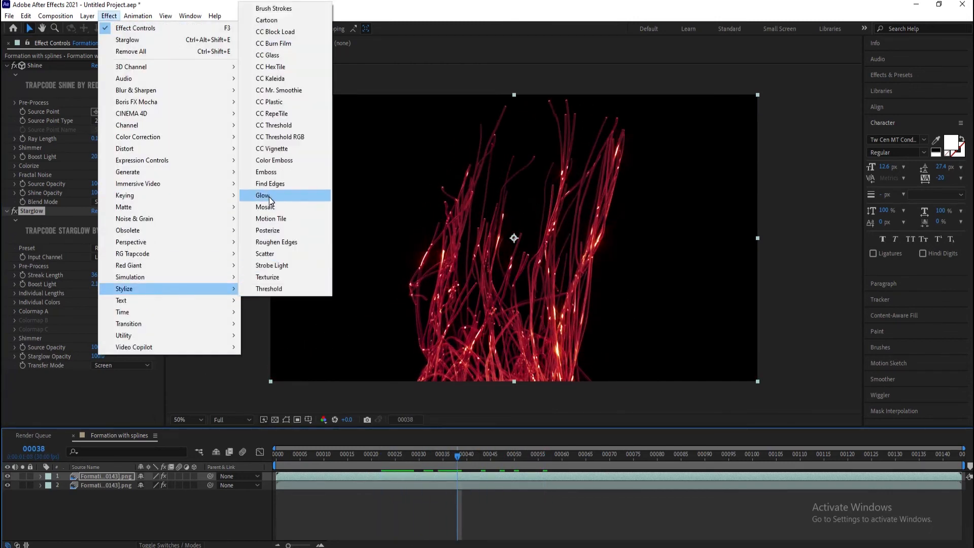
{"action": "left_click", "coordinate": [269, 192]}
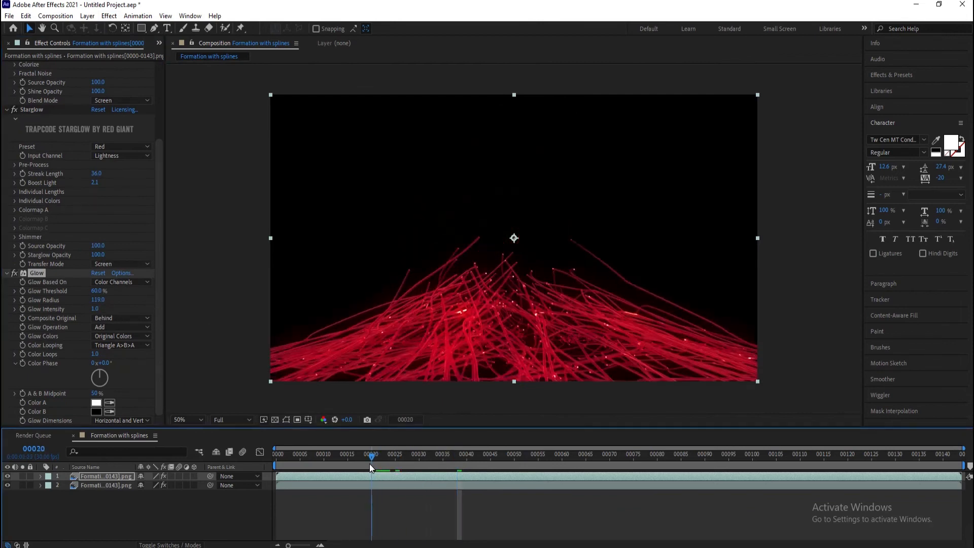
{"action": "left_click_drag", "start_coordinate": [370, 463], "coordinate": [468, 449]}
{"action": "left_click_drag", "start_coordinate": [101, 184], "coordinate": [84, 181]}
{"action": "left_click_drag", "start_coordinate": [94, 308], "coordinate": [30, 307]}
{"action": "left_click_drag", "start_coordinate": [413, 457], "coordinate": [384, 452]}
Step: Compare the image with the Glow effect off and on, and examine the glowing trails up close at frame 68
{"action": "left_click", "coordinate": [14, 274]}
{"action": "left_click", "coordinate": [15, 273]}
{"action": "left_click_drag", "start_coordinate": [350, 456], "coordinate": [598, 447]}
{"action": "scroll", "coordinate": [555, 337], "scroll_direction": "up", "scroll_amount": 2}
{"action": "scroll", "coordinate": [99, 183], "scroll_direction": "up", "scroll_amount": 3}
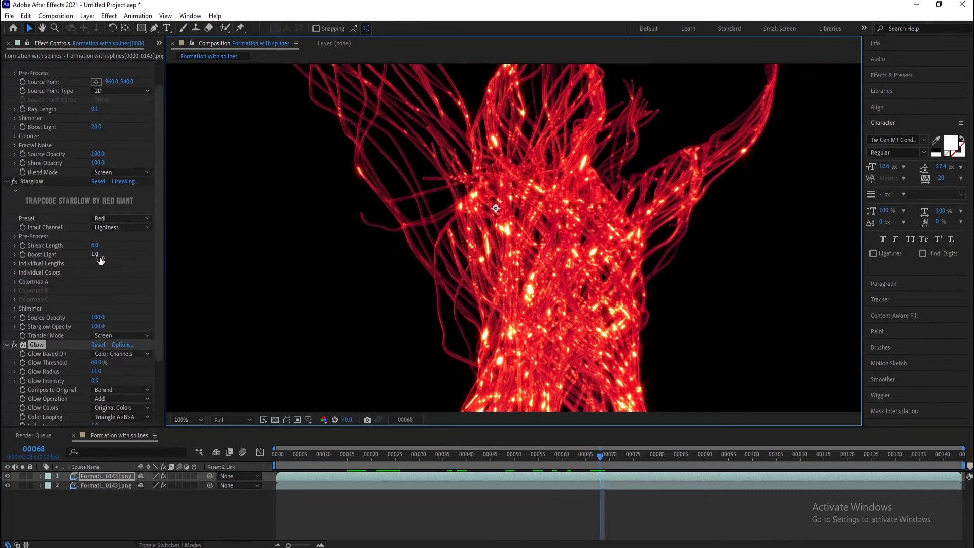
Step: Reduce Shine's Boost Light to 16.1, and lower Starglow's Streak Length to 2 and Boost Light to 0.8
{"action": "left_click_drag", "start_coordinate": [101, 126], "coordinate": [80, 133]}
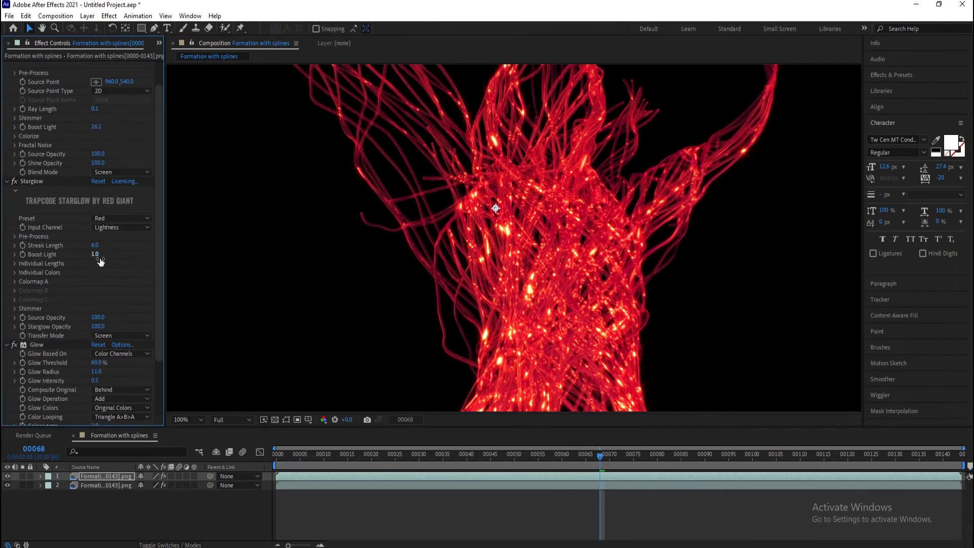
{"action": "mouse_move", "coordinate": [96, 245]}
{"action": "left_mouse_down"}
{"action": "mouse_move", "coordinate": [119, 244]}
{"action": "mouse_move", "coordinate": [95, 245]}
{"action": "left_mouse_up"}
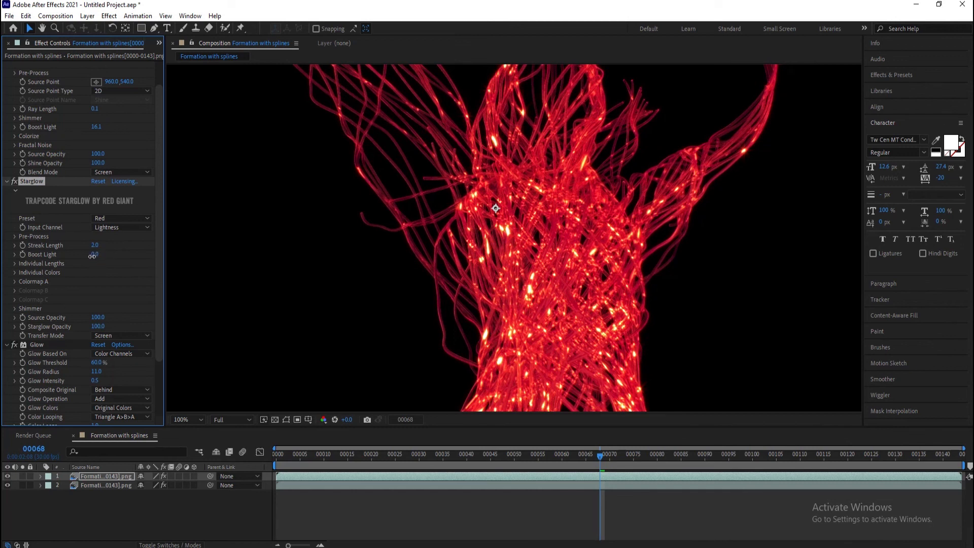
{"action": "left_click_drag", "start_coordinate": [73, 263], "coordinate": [70, 265]}
{"action": "scroll", "coordinate": [175, 276], "scroll_direction": "down", "scroll_amount": 1}
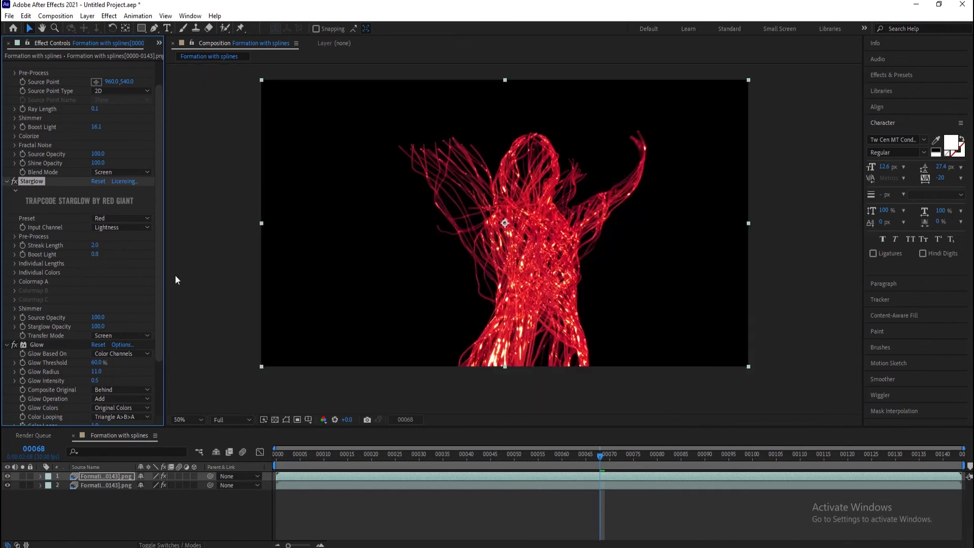
Step: Raise the Glow effect's Glow Threshold to 65.9% while checking it on earlier frames of the sequence
{"action": "left_click_drag", "start_coordinate": [97, 362], "coordinate": [133, 357]}
{"action": "left_click_drag", "start_coordinate": [480, 457], "coordinate": [390, 454]}
{"action": "left_click_drag", "start_coordinate": [100, 363], "coordinate": [126, 373]}
Step: Fine-tune Shine's Boost Light to 16, checking the brightness on different frames up to frame 66
{"action": "scroll", "coordinate": [87, 163], "scroll_direction": "up", "scroll_amount": 3}
{"action": "left_click_drag", "start_coordinate": [96, 157], "coordinate": [94, 157]}
{"action": "left_click_drag", "start_coordinate": [488, 460], "coordinate": [506, 459]}
{"action": "mouse_move", "coordinate": [101, 157]}
{"action": "left_mouse_down"}
{"action": "mouse_move", "coordinate": [159, 159]}
{"action": "mouse_move", "coordinate": [81, 168]}
{"action": "mouse_move", "coordinate": [85, 145]}
{"action": "mouse_move", "coordinate": [101, 157]}
{"action": "left_mouse_up"}
{"action": "left_click_drag", "start_coordinate": [422, 456], "coordinate": [591, 454]}
{"action": "left_click_drag", "start_coordinate": [96, 156], "coordinate": [136, 158]}
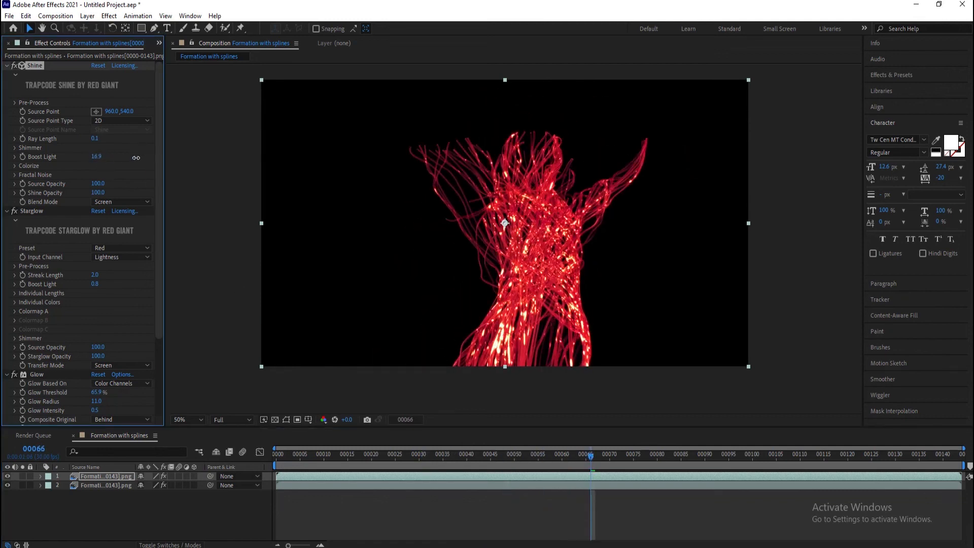
Step: Set Starglow's Boost Light to 1.1 and Streak Length to 1, and check the result at frame 95
{"action": "left_click_drag", "start_coordinate": [96, 285], "coordinate": [94, 305]}
{"action": "mouse_move", "coordinate": [116, 272]}
{"action": "left_mouse_down"}
{"action": "mouse_move", "coordinate": [70, 290]}
{"action": "mouse_move", "coordinate": [102, 285]}
{"action": "left_mouse_up"}
{"action": "left_click_drag", "start_coordinate": [550, 459], "coordinate": [728, 453]}
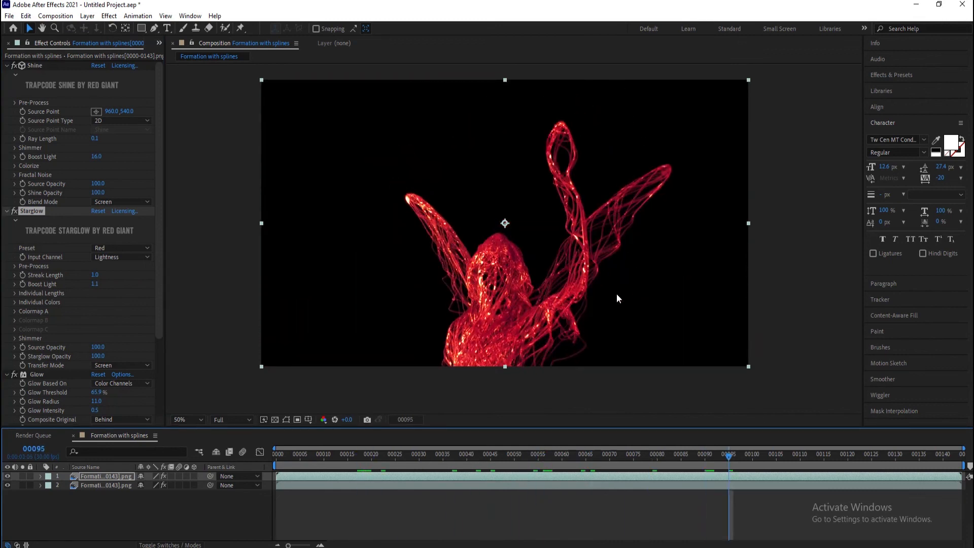
Step: Disable the Starglow and Glow effects at frame 95, and inspect the trails up close at frame 26
{"action": "scroll", "coordinate": [519, 304], "scroll_direction": "up", "scroll_amount": 2}
{"action": "left_click", "coordinate": [14, 211]}
{"action": "left_click", "coordinate": [14, 374]}
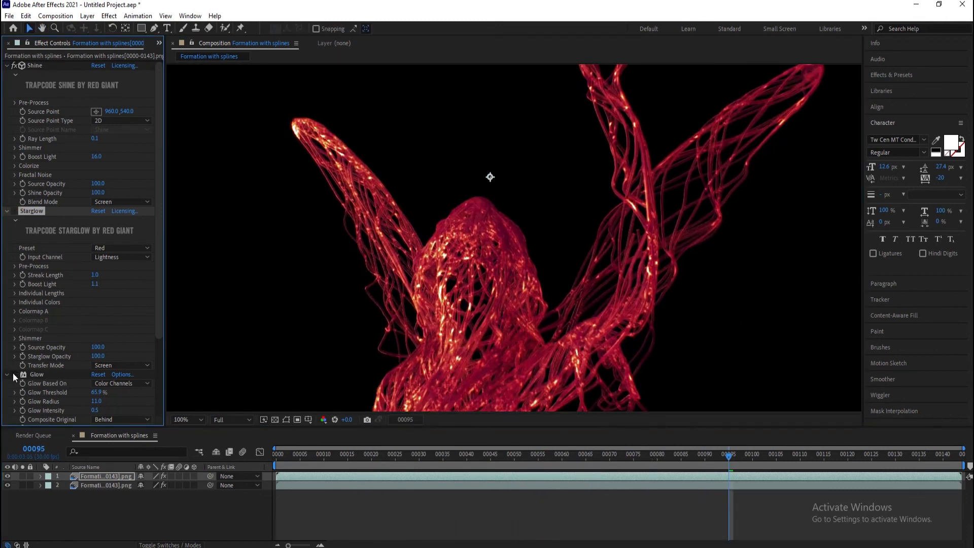
{"action": "left_click_drag", "start_coordinate": [433, 463], "coordinate": [402, 463]}
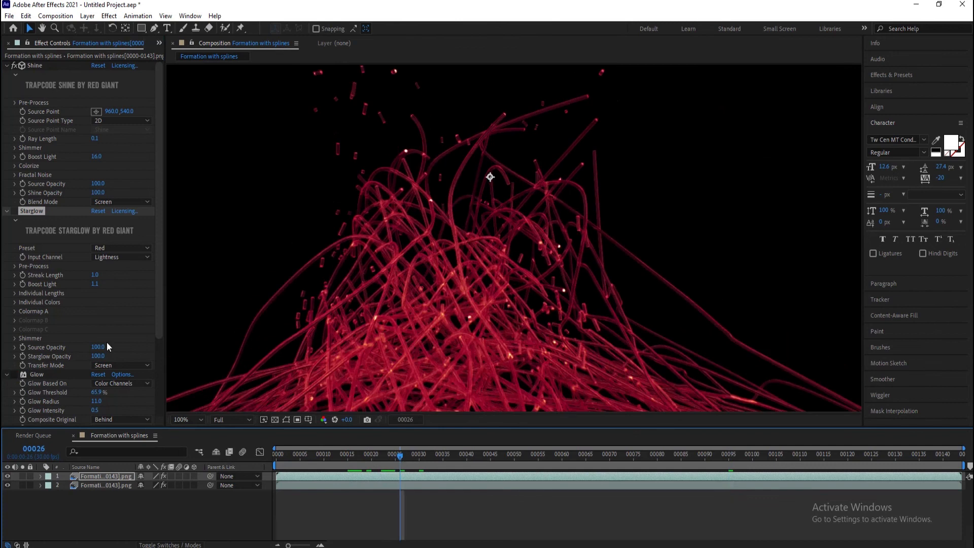
Step: Re-enable Starglow with Streak Length 8 and Boost Light 12.3, and check the whole frame at frame 57
{"action": "left_click", "coordinate": [120, 352]}
{"action": "scroll", "coordinate": [597, 342], "scroll_direction": "down", "scroll_amount": 2}
{"action": "scroll", "coordinate": [597, 343], "scroll_direction": "up", "scroll_amount": 1}
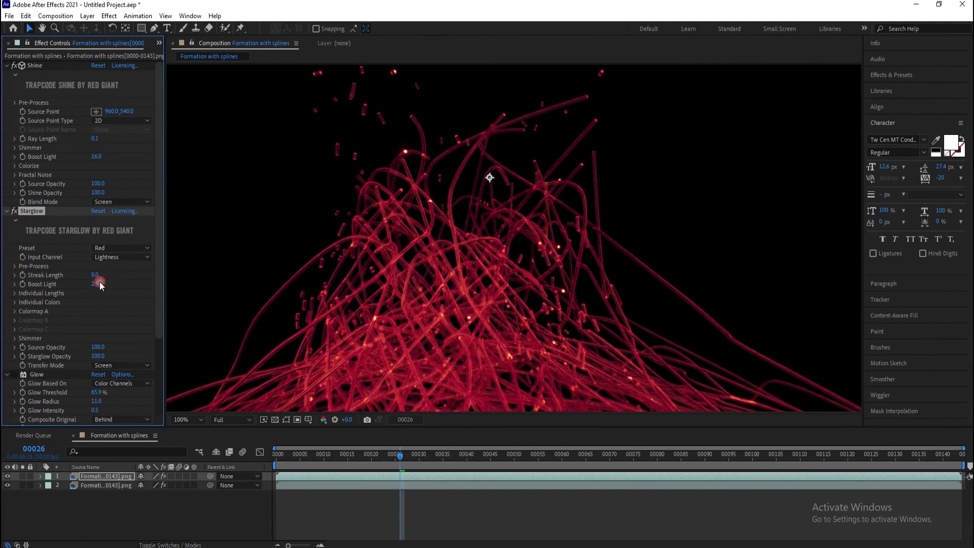
{"action": "left_click_drag", "start_coordinate": [446, 461], "coordinate": [572, 455]}
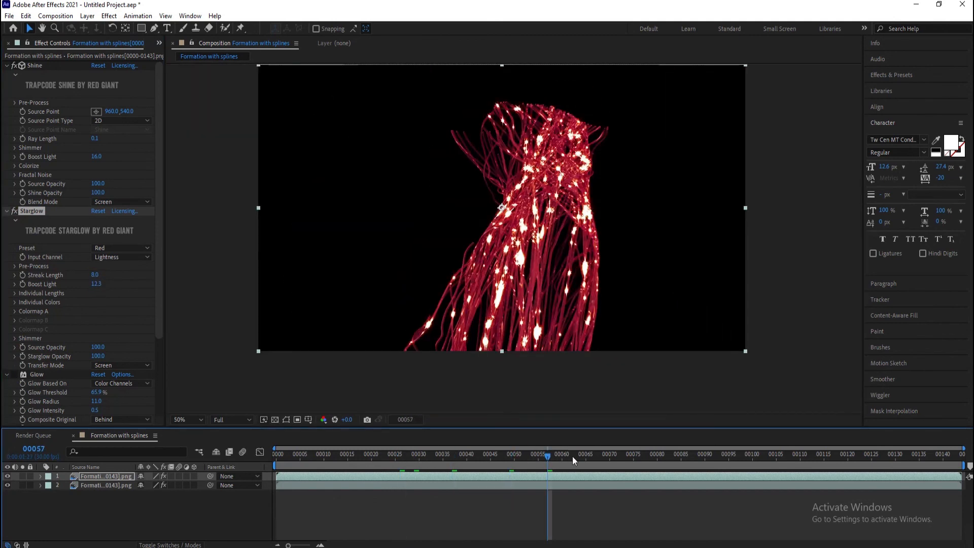
{"action": "middle_click_drag", "start_coordinate": [560, 390], "coordinate": [544, 385]}
Step: Set Starglow's Boost Light to 8 and Streak Length to 74
{"action": "left_click", "coordinate": [99, 284]}
{"action": "type", "text": "8"}
{"action": "left_click_drag", "start_coordinate": [95, 275], "coordinate": [127, 269]}
Step: Review the glowing trails through to frame 143, and again from the first frame to frame 35
{"action": "mouse_move", "coordinate": [544, 455]}
{"action": "left_mouse_down"}
{"action": "mouse_move", "coordinate": [385, 454]}
{"action": "mouse_move", "coordinate": [673, 454]}
{"action": "left_mouse_up"}
{"action": "scroll", "coordinate": [622, 344], "scroll_direction": "down", "scroll_amount": 1}
{"action": "middle_click_drag", "start_coordinate": [622, 344], "coordinate": [623, 328]}
{"action": "left_click_drag", "start_coordinate": [731, 455], "coordinate": [958, 454]}
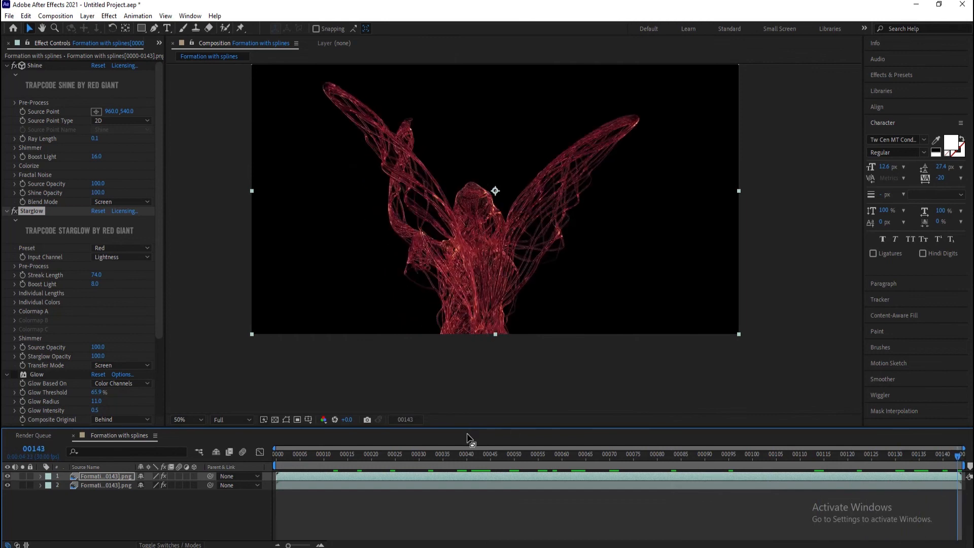
{"action": "key", "text": "Home"}
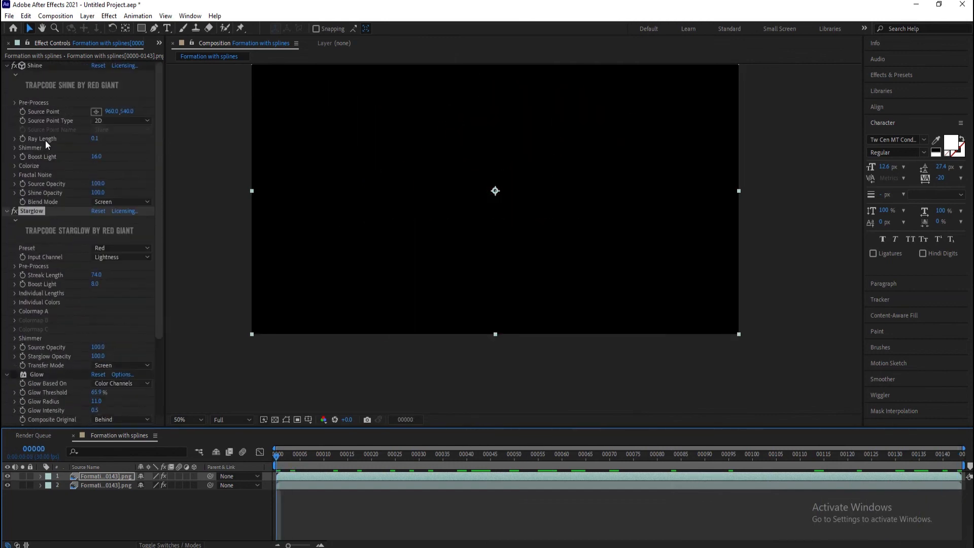
{"action": "left_click_drag", "start_coordinate": [338, 459], "coordinate": [443, 463]}
{"action": "middle_click_drag", "start_coordinate": [783, 281], "coordinate": [785, 308]}
{"action": "left_click", "coordinate": [785, 308]}
{"action": "middle_click_drag", "start_coordinate": [676, 320], "coordinate": [678, 326]}
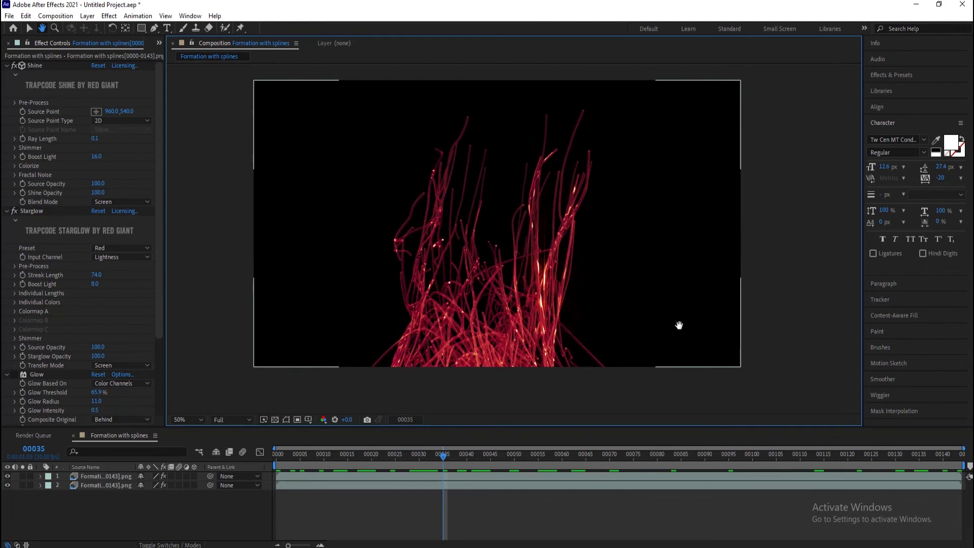